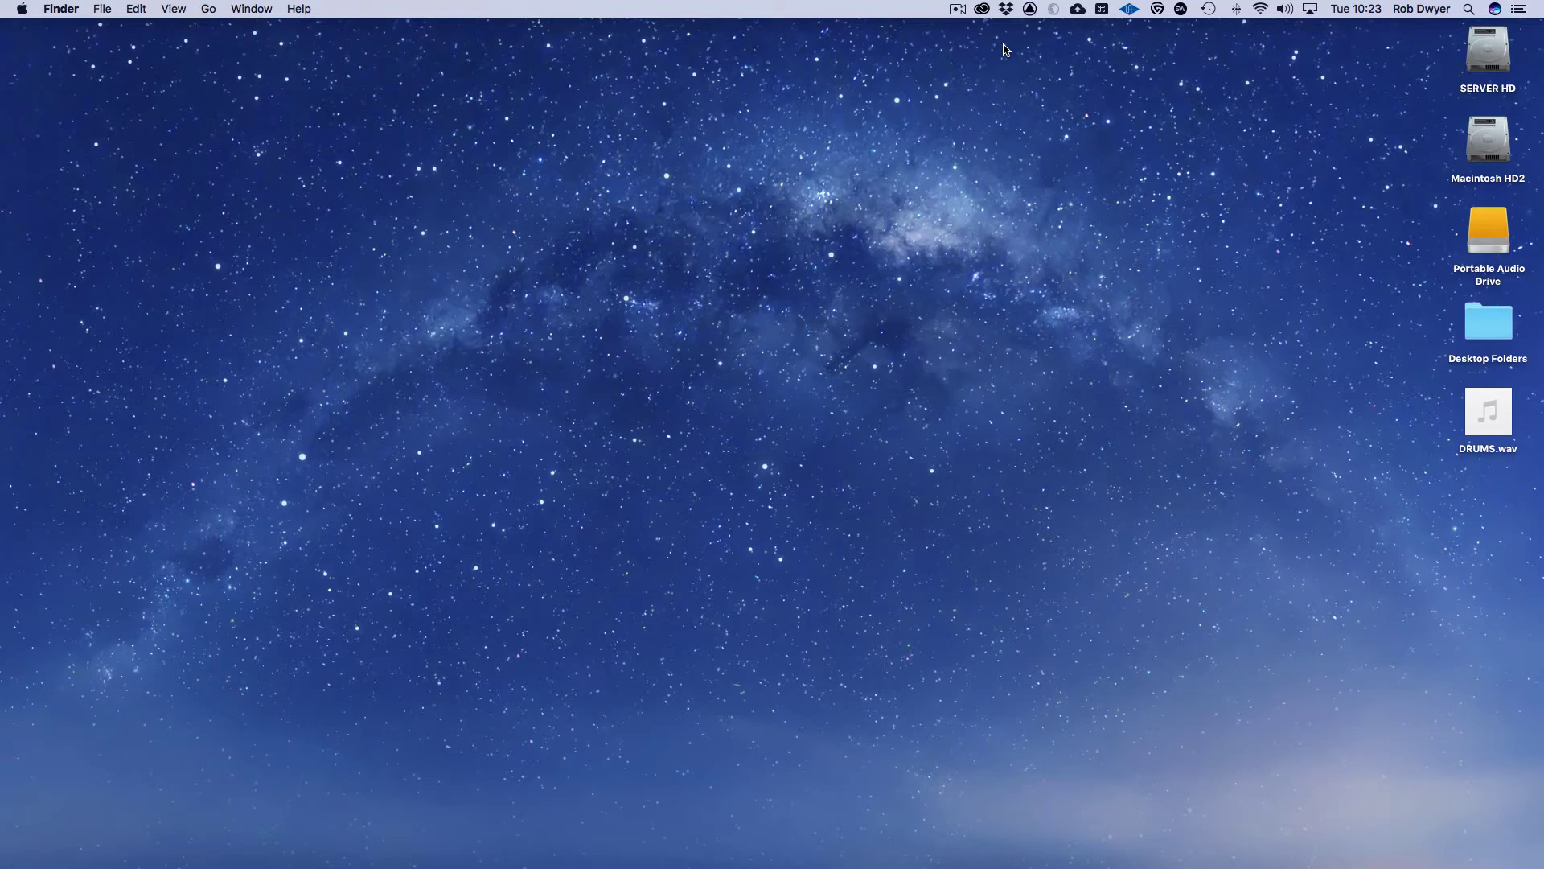
- Examine the key features comparison of Pro Tools | First, Pro Tools and Pro Tools | Ultimate on Avid's website, then close the browser
{"action": "mouse_move", "coordinate": [813, 0]}
{"action": "left_mouse_down"}
{"action": "mouse_move", "coordinate": [852, 64]}
{"action": "mouse_move", "coordinate": [814, 29]}
{"action": "left_mouse_up"}
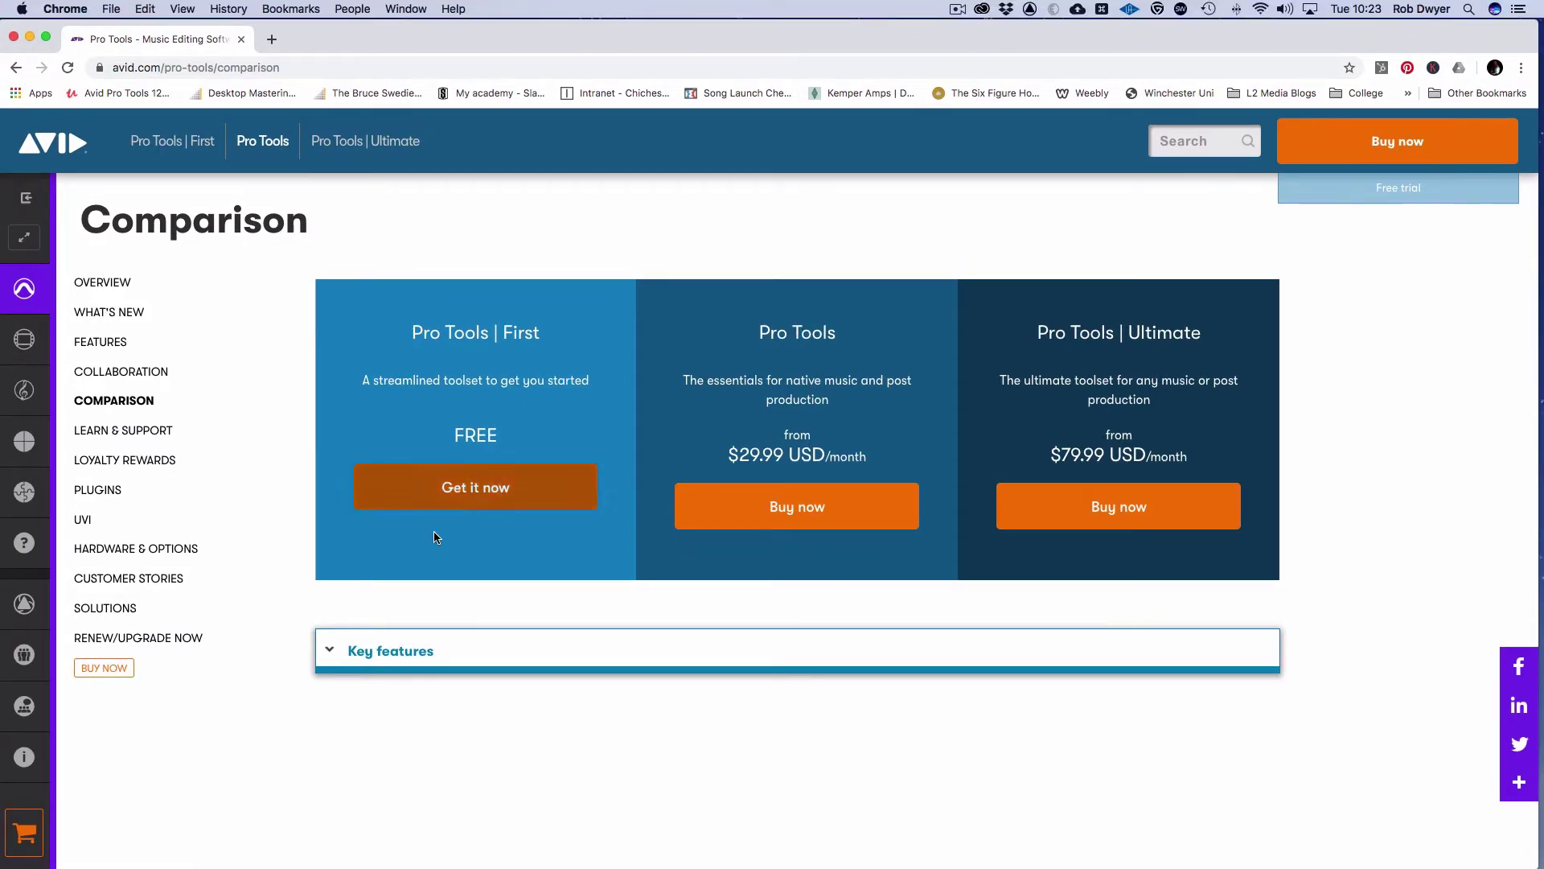
{"action": "scroll", "coordinate": [451, 660], "scroll_direction": "down", "scroll_amount": 2}
{"action": "scroll", "coordinate": [451, 654], "scroll_direction": "down", "scroll_amount": 1}
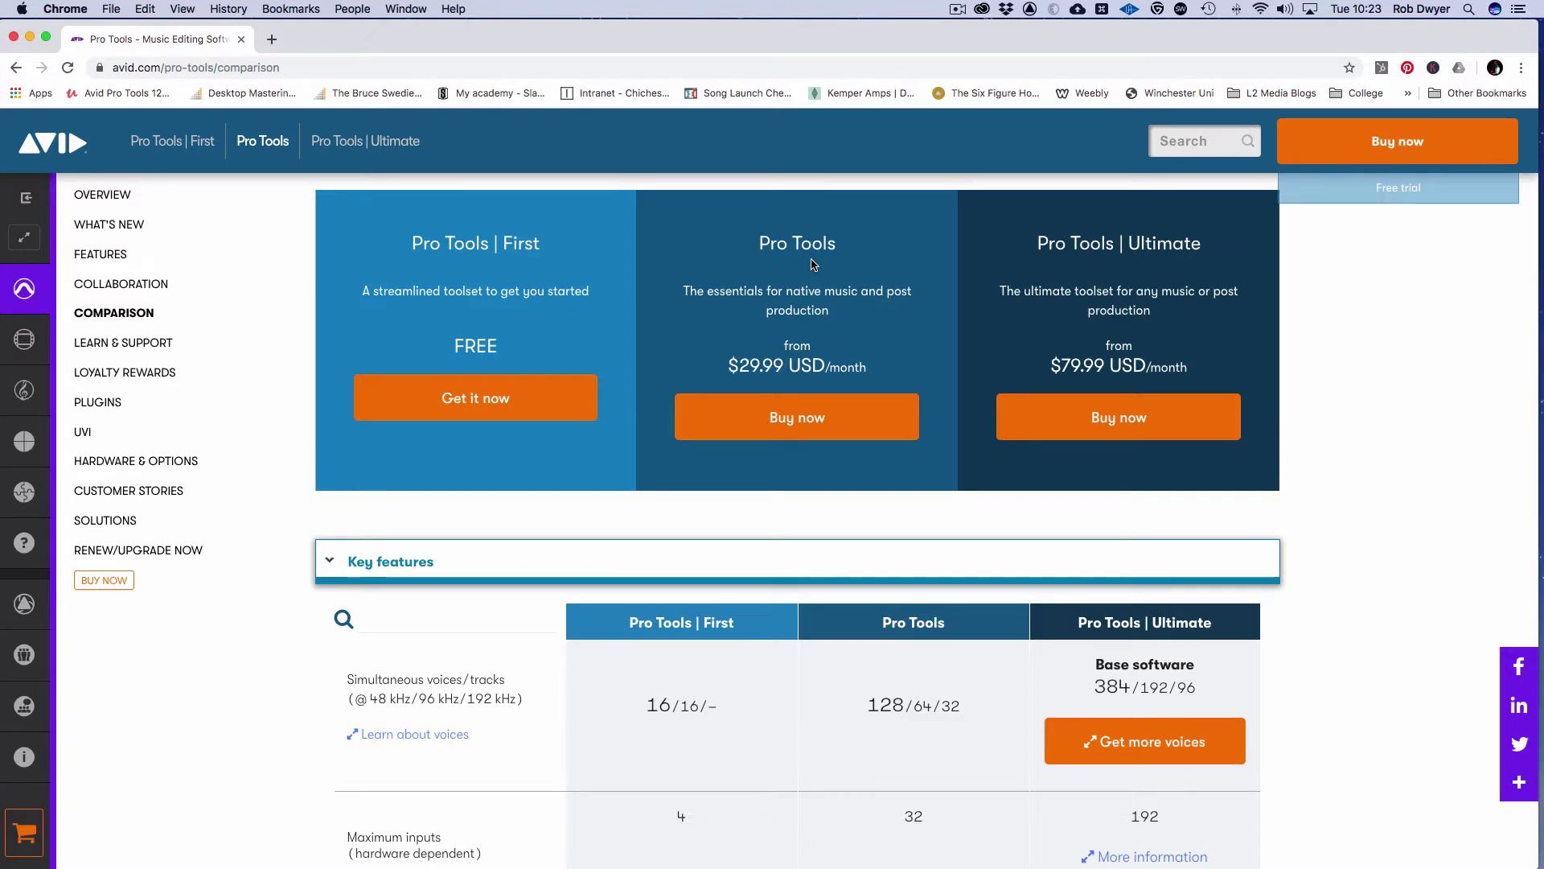
{"action": "scroll", "coordinate": [811, 264], "scroll_direction": "down", "scroll_amount": 5}
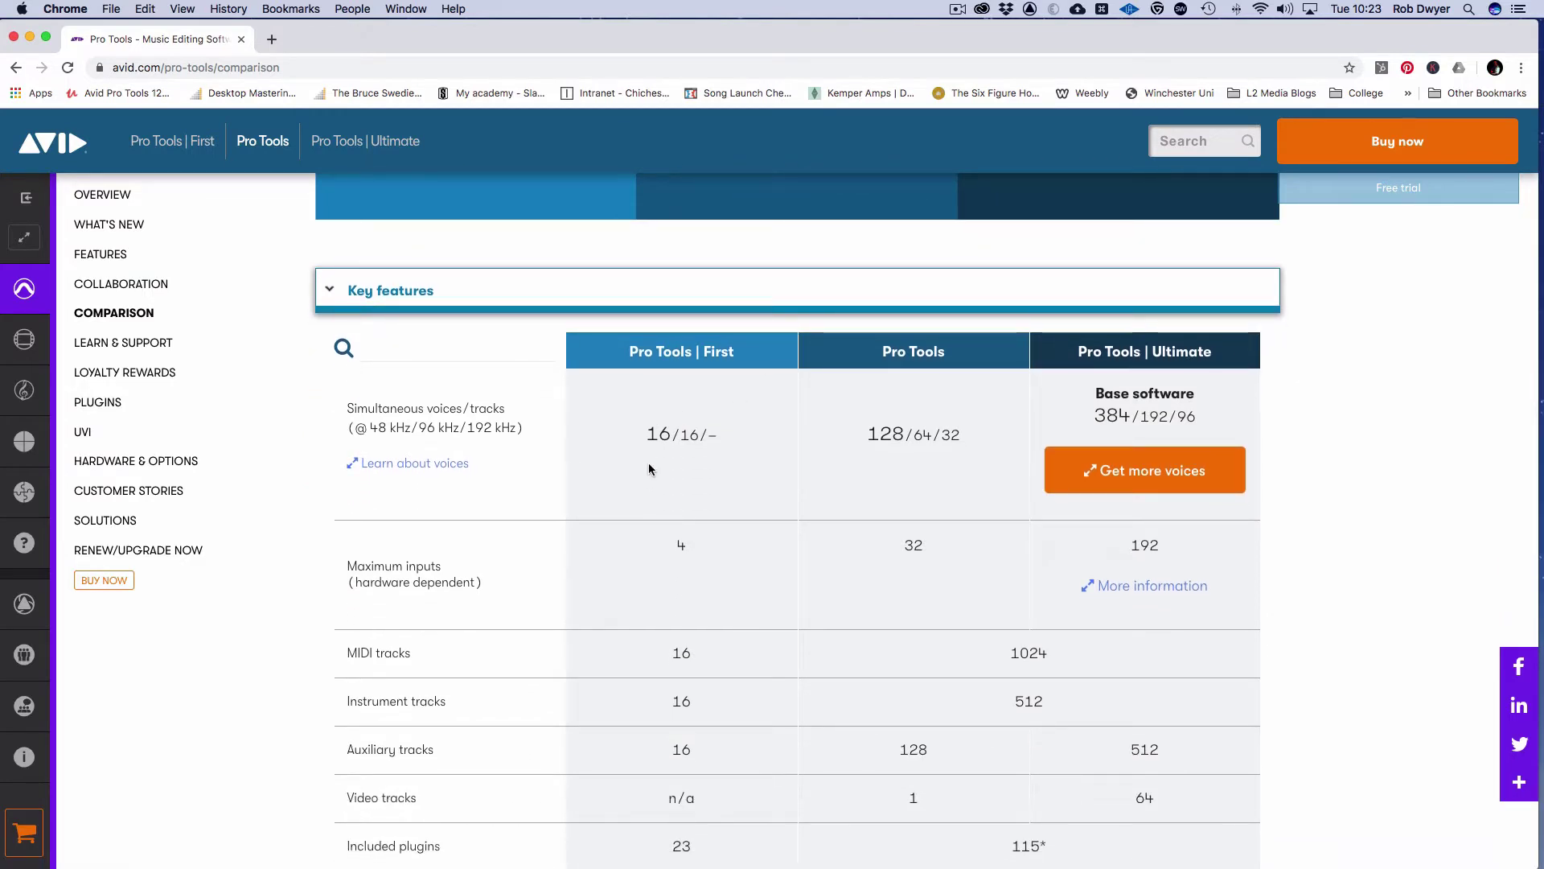
{"action": "scroll", "coordinate": [653, 465], "scroll_direction": "down", "scroll_amount": 1}
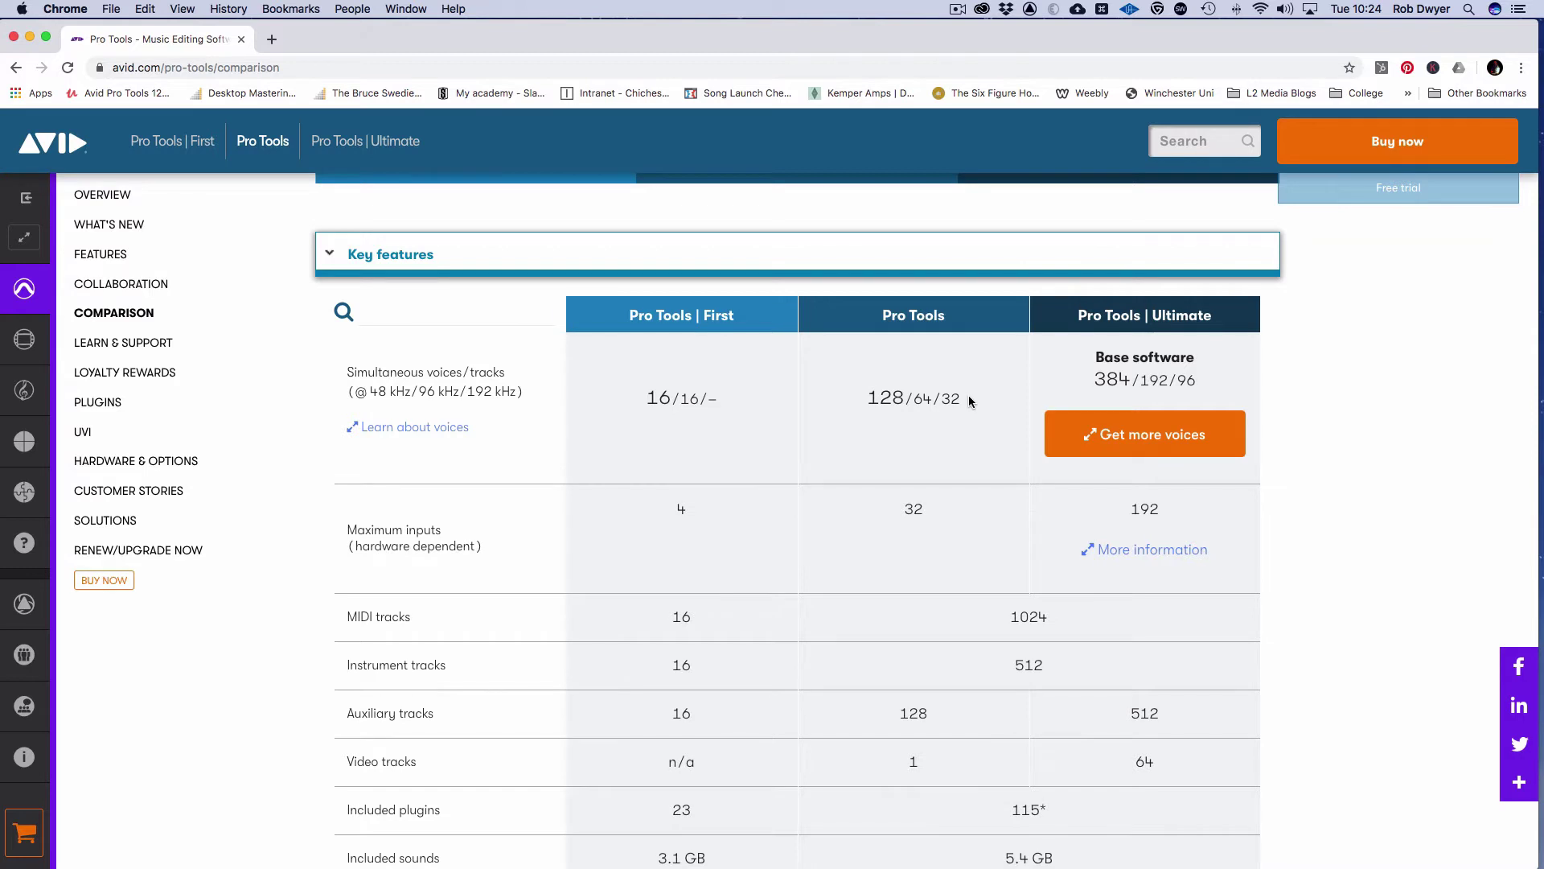
{"action": "scroll", "coordinate": [969, 401], "scroll_direction": "down", "scroll_amount": 1}
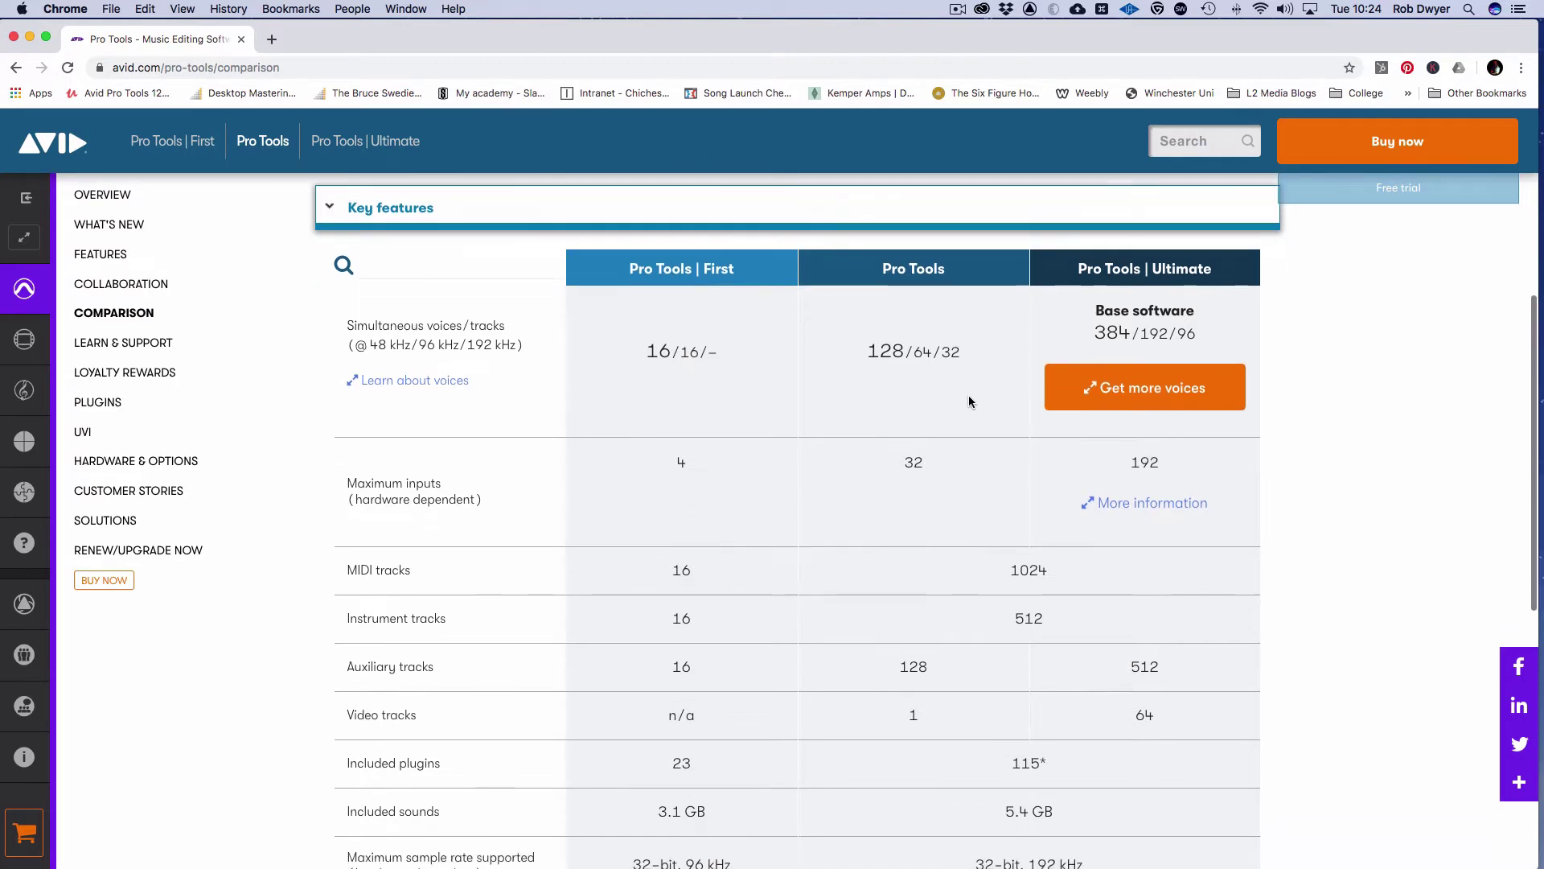
{"action": "scroll", "coordinate": [969, 401], "scroll_direction": "down", "scroll_amount": 2}
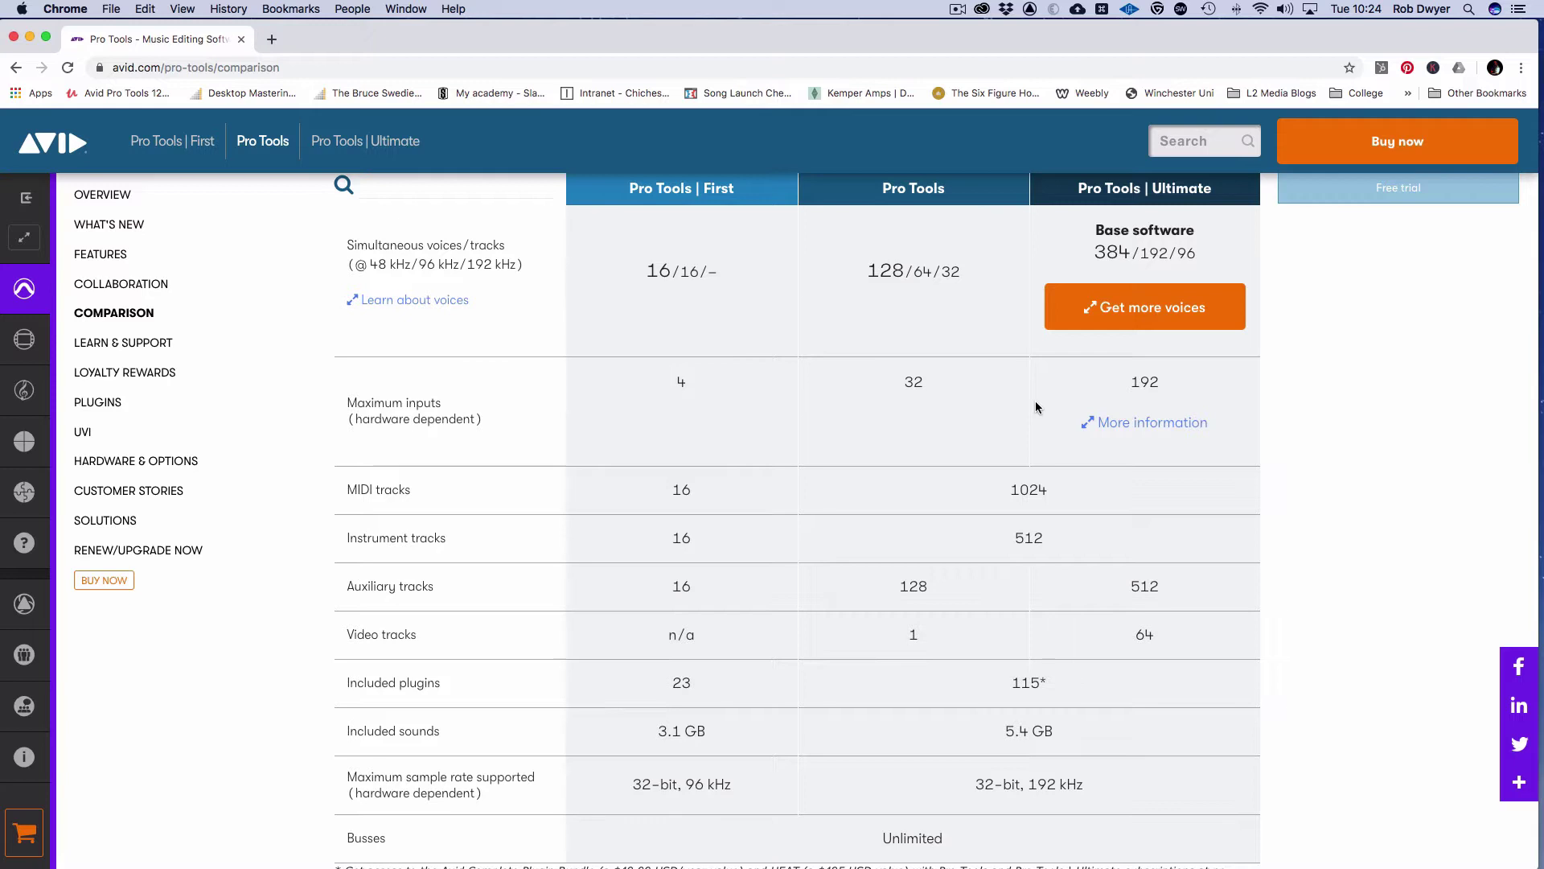
{"action": "scroll", "coordinate": [1036, 407], "scroll_direction": "down", "scroll_amount": 2}
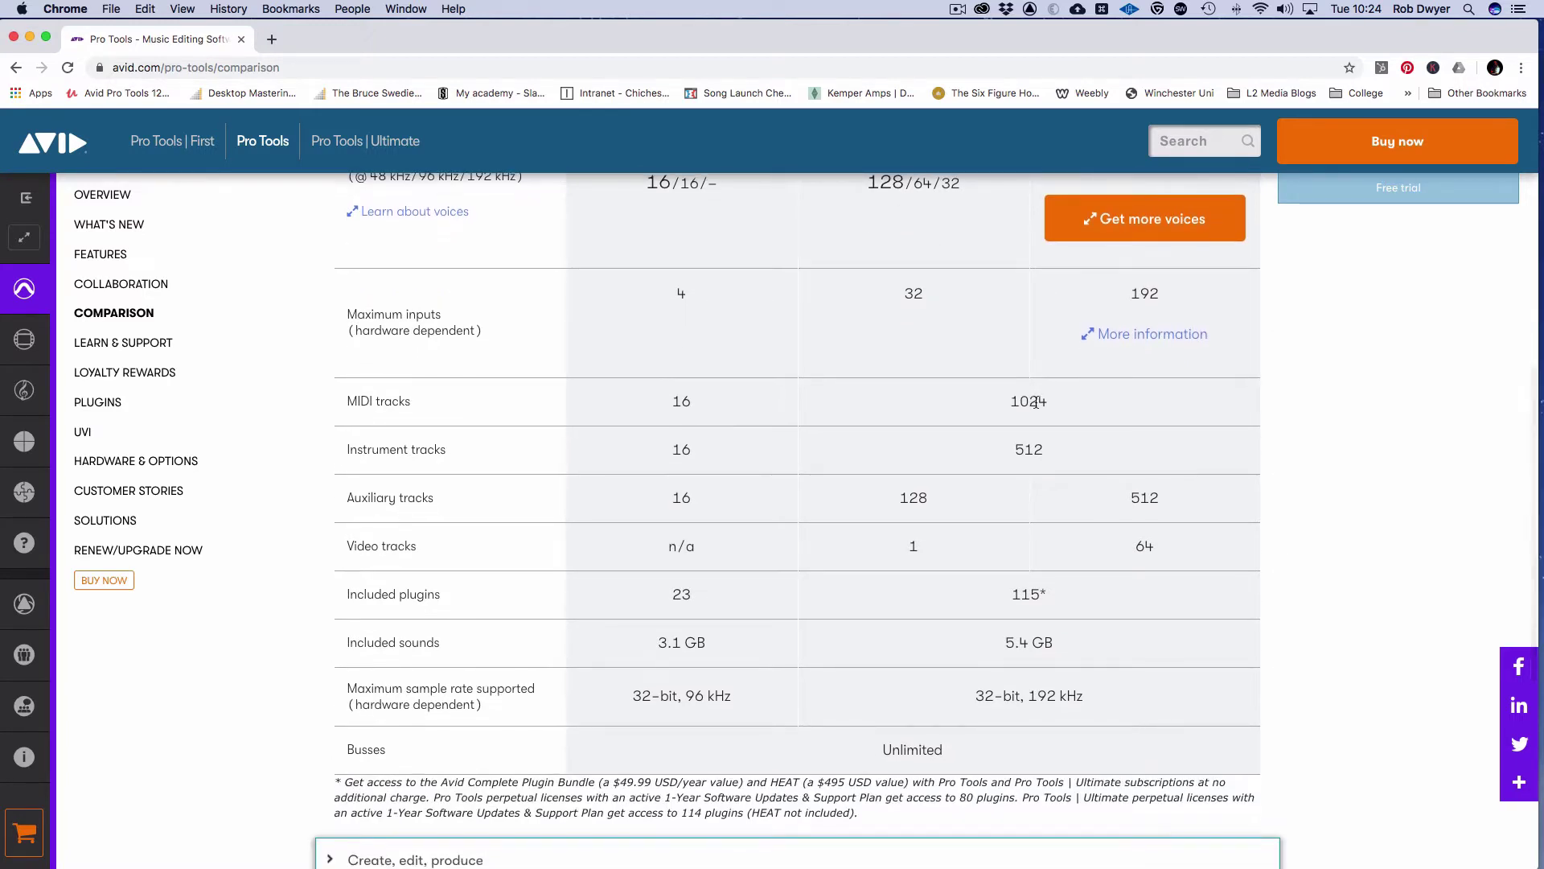
{"action": "scroll", "coordinate": [1036, 400], "scroll_direction": "up", "scroll_amount": 4}
{"action": "scroll", "coordinate": [1035, 400], "scroll_direction": "down", "scroll_amount": 4}
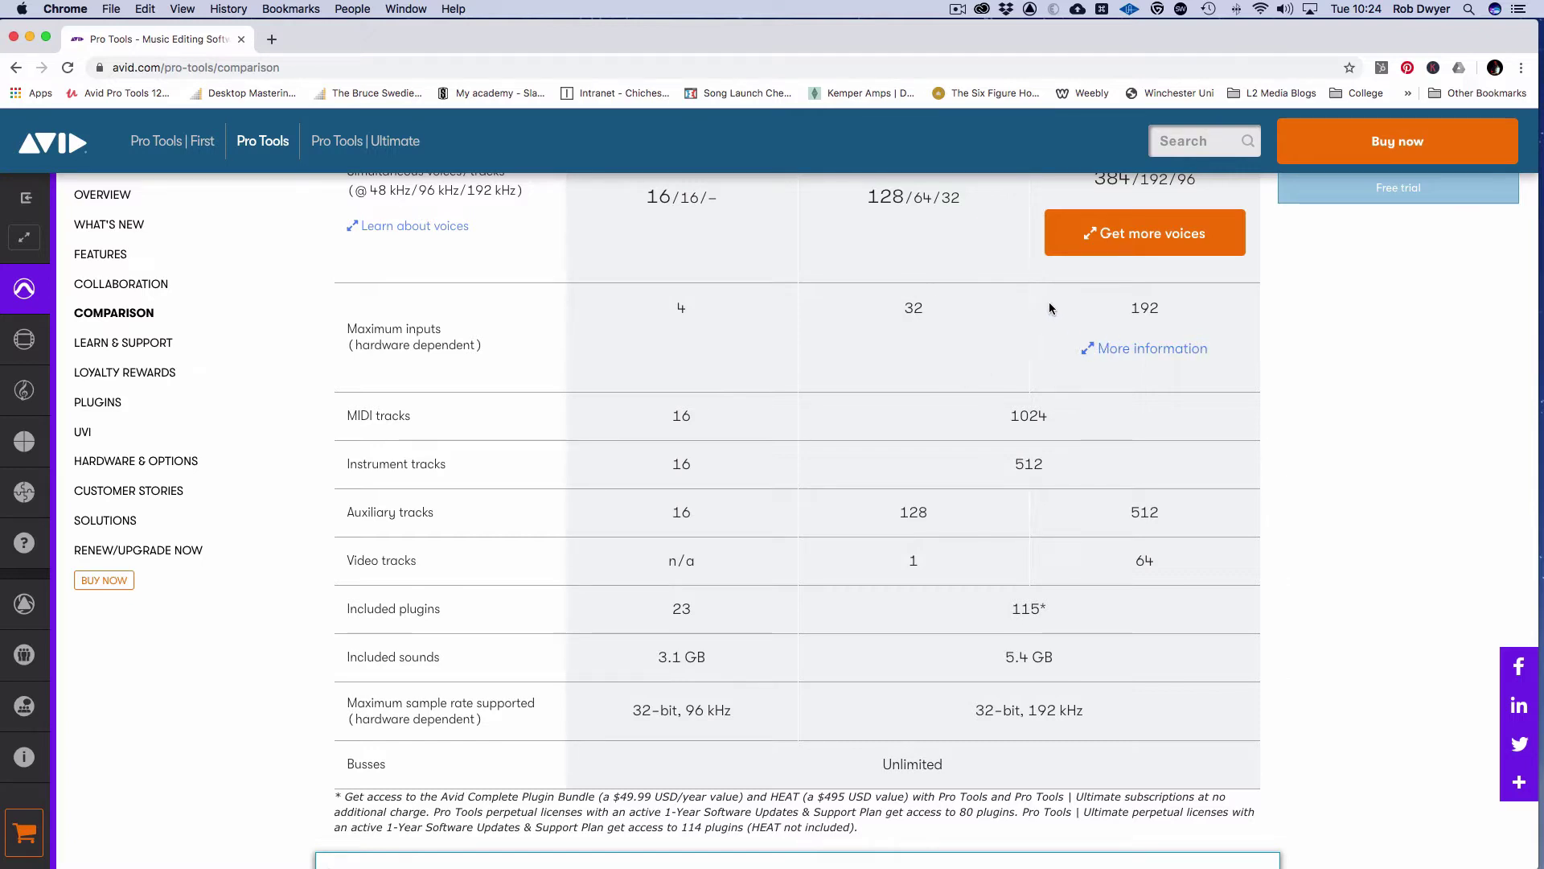
{"action": "scroll", "coordinate": [1049, 305], "scroll_direction": "up", "scroll_amount": 4}
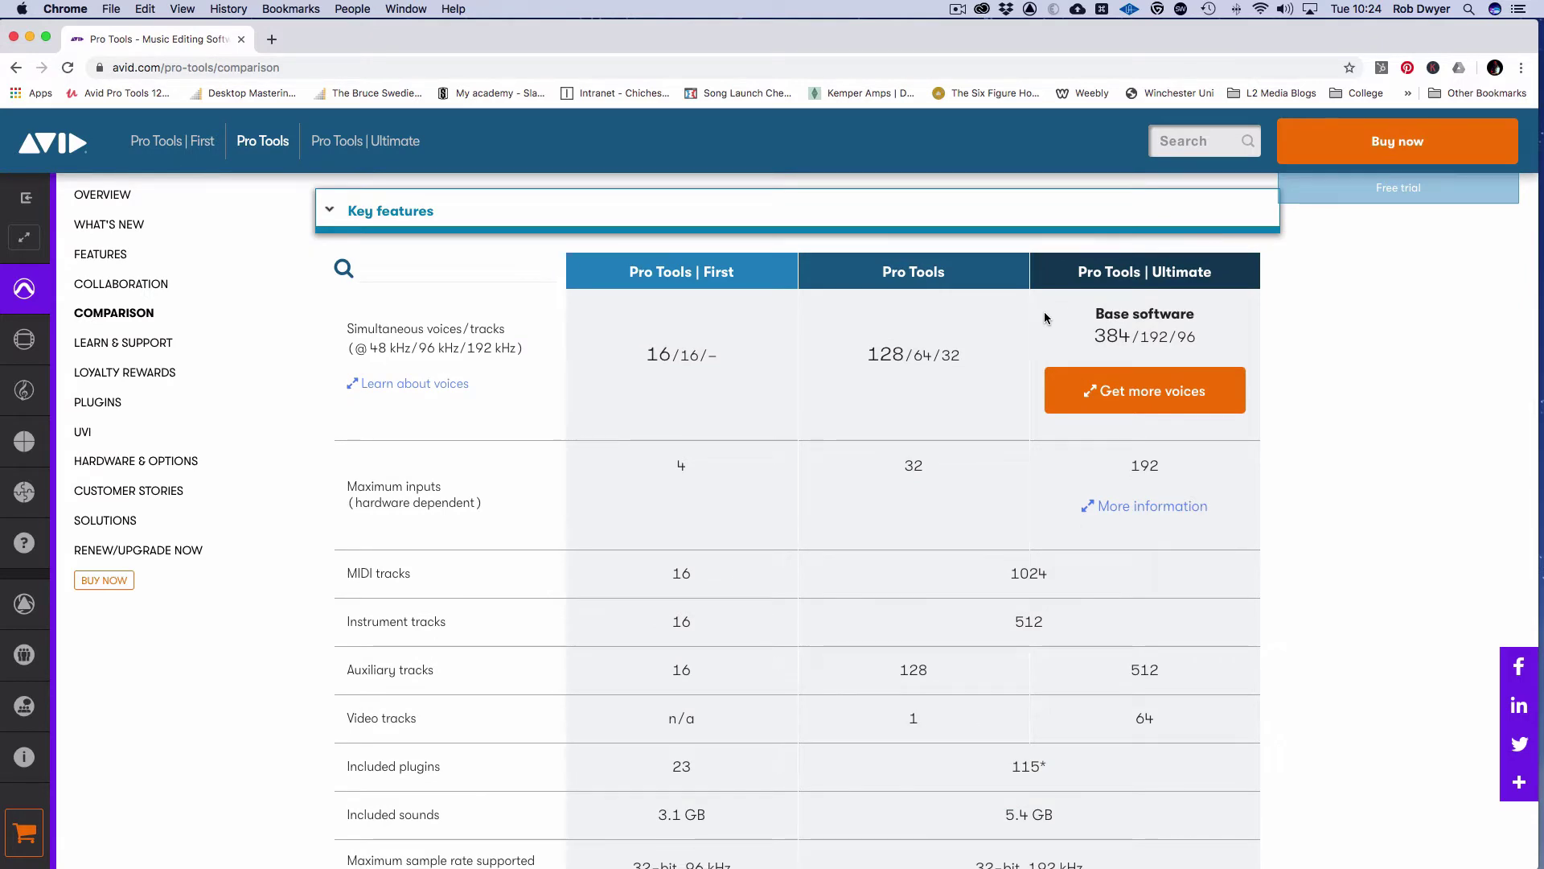
{"action": "key", "text": "super+q"}
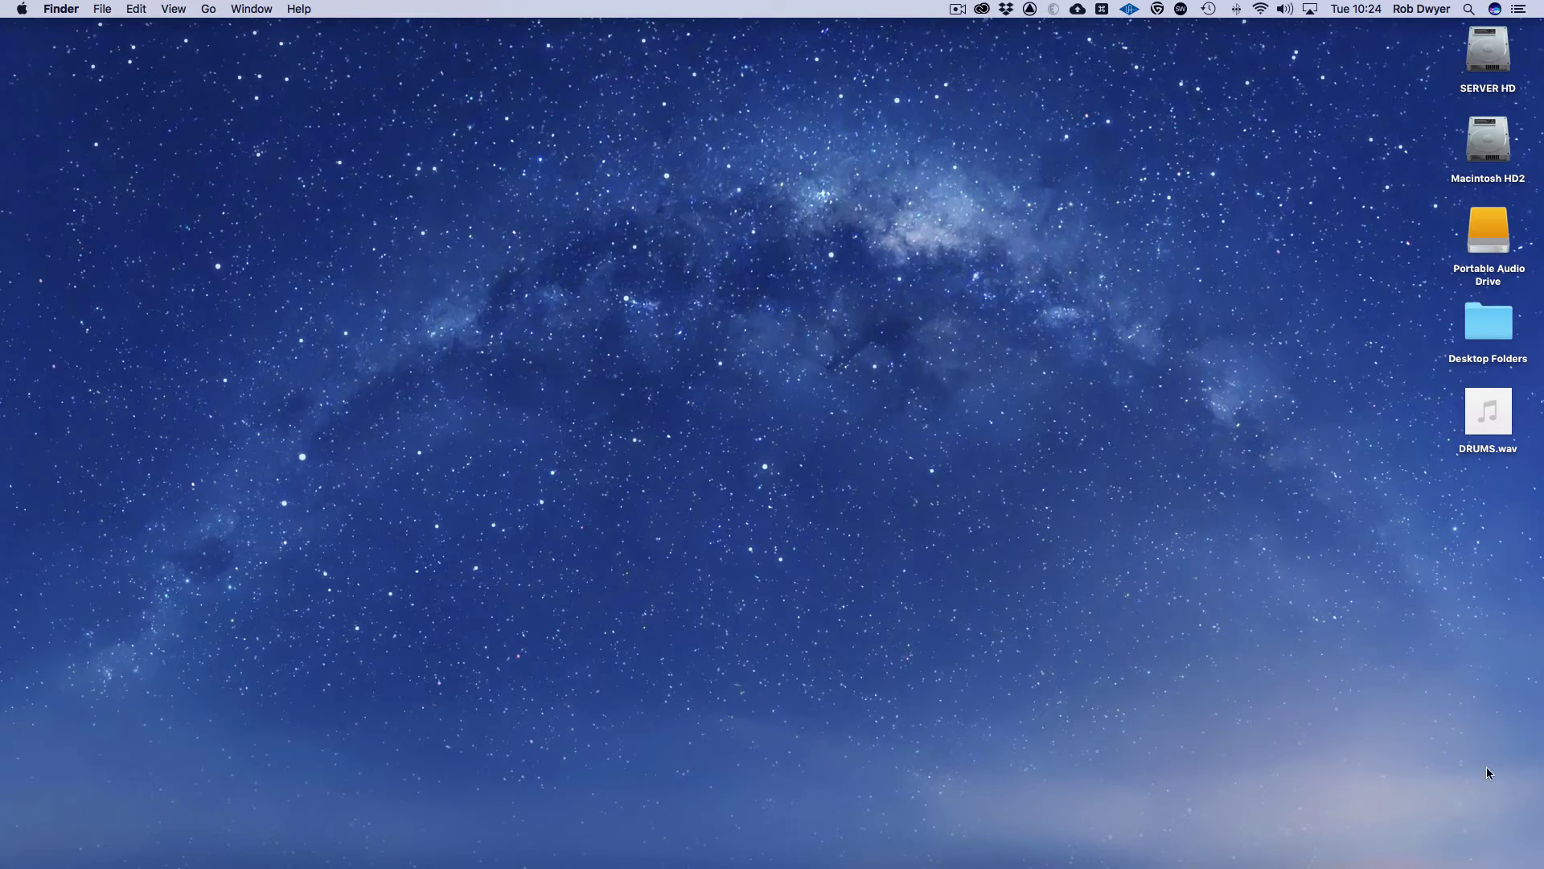
- Open System Preferences and check the keyboard setting for using F1, F2, etc. as standard function keys
{"action": "mouse_move", "coordinate": [1541, 780]}
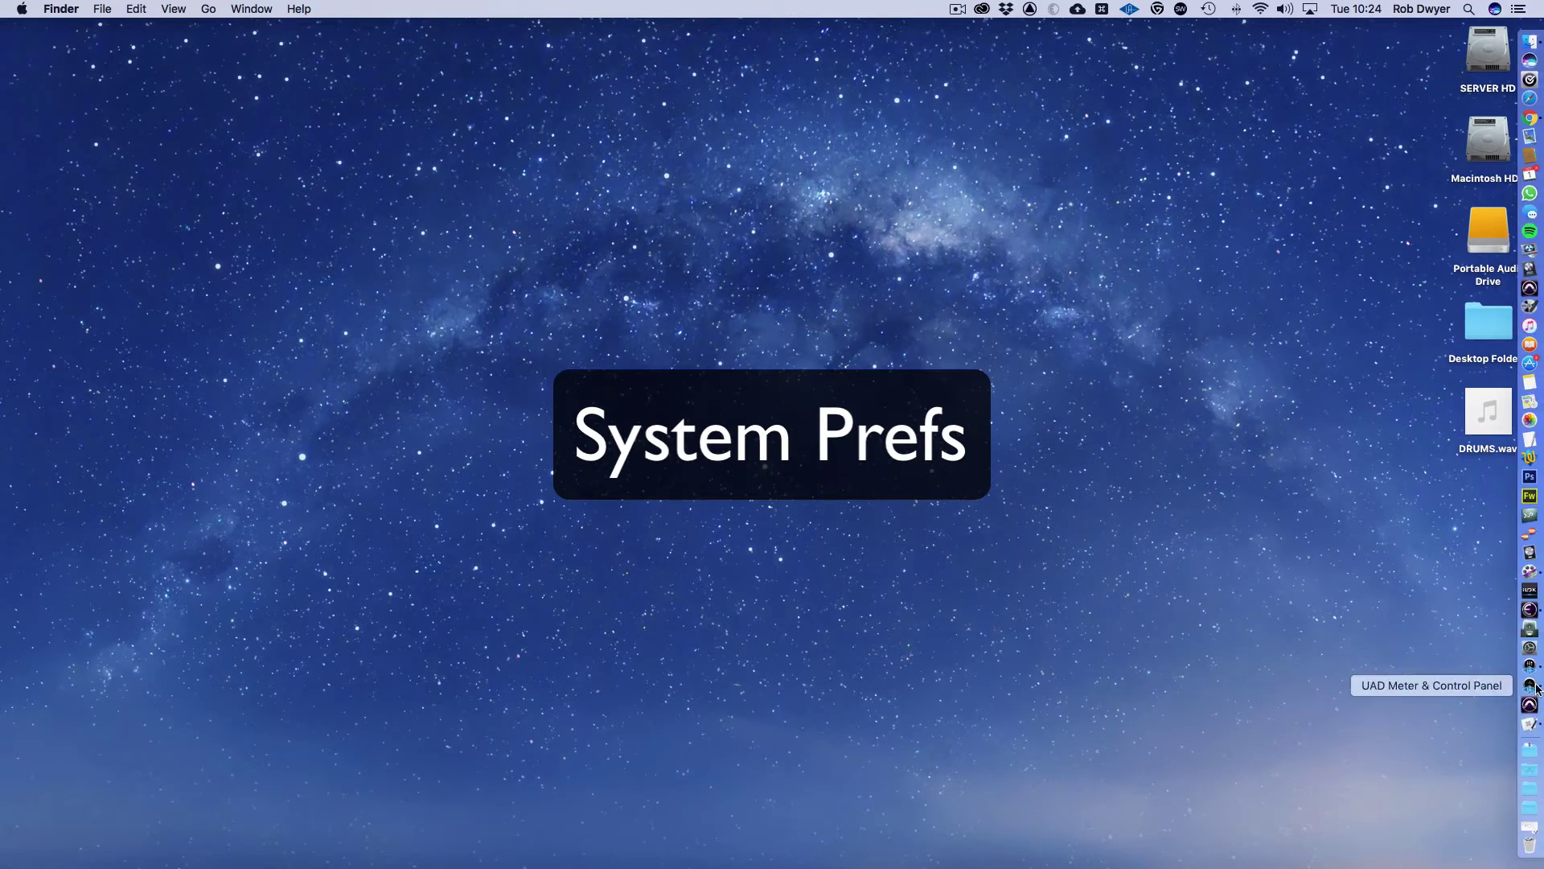
{"action": "left_click", "coordinate": [1530, 648]}
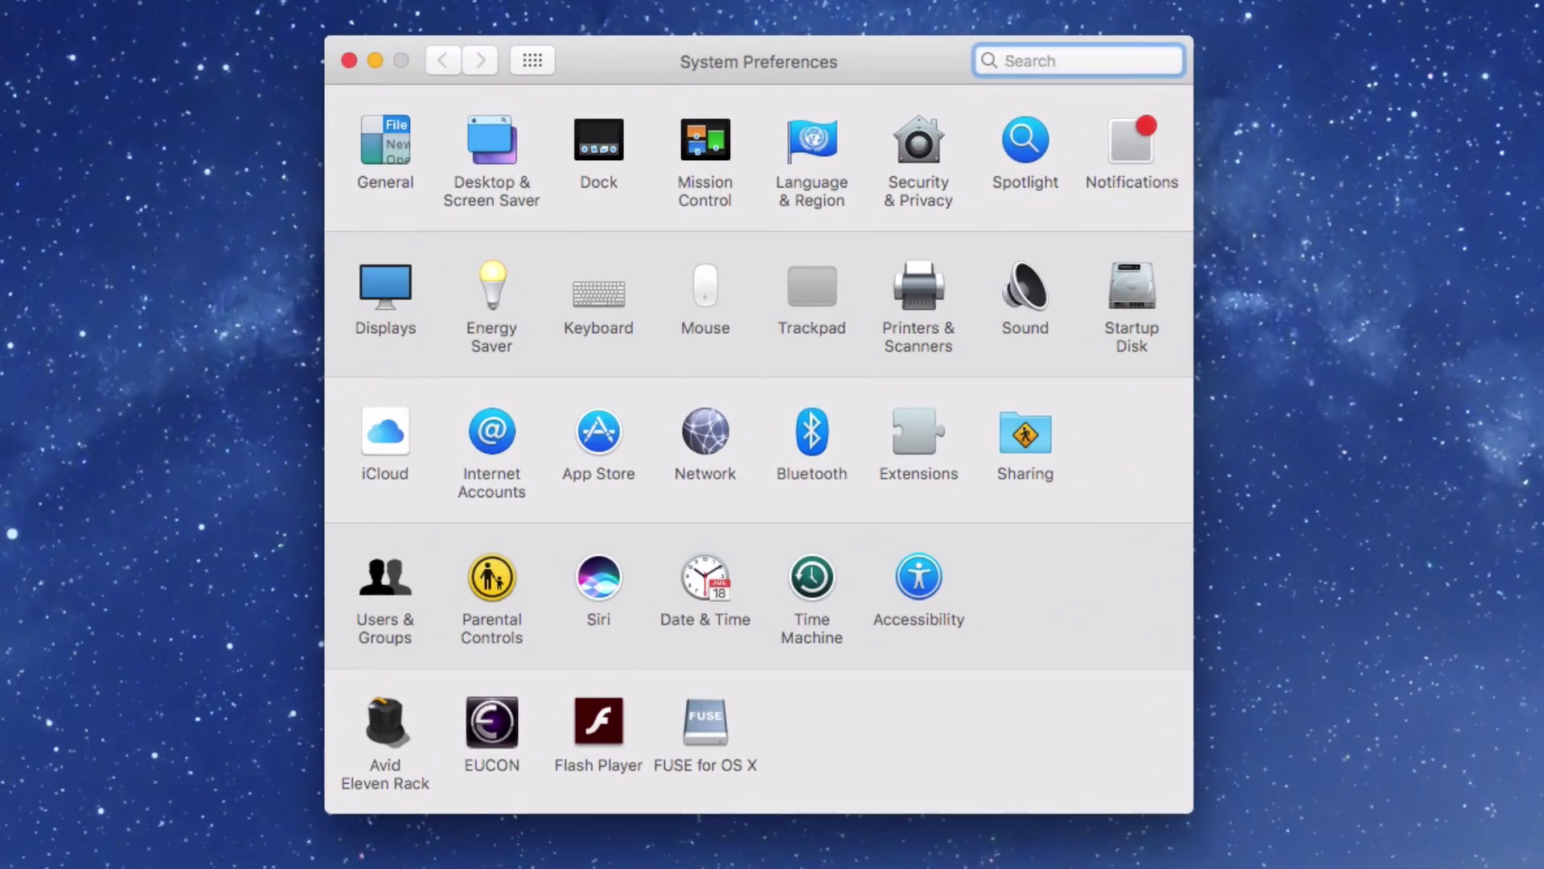
{"action": "left_click", "coordinate": [596, 294]}
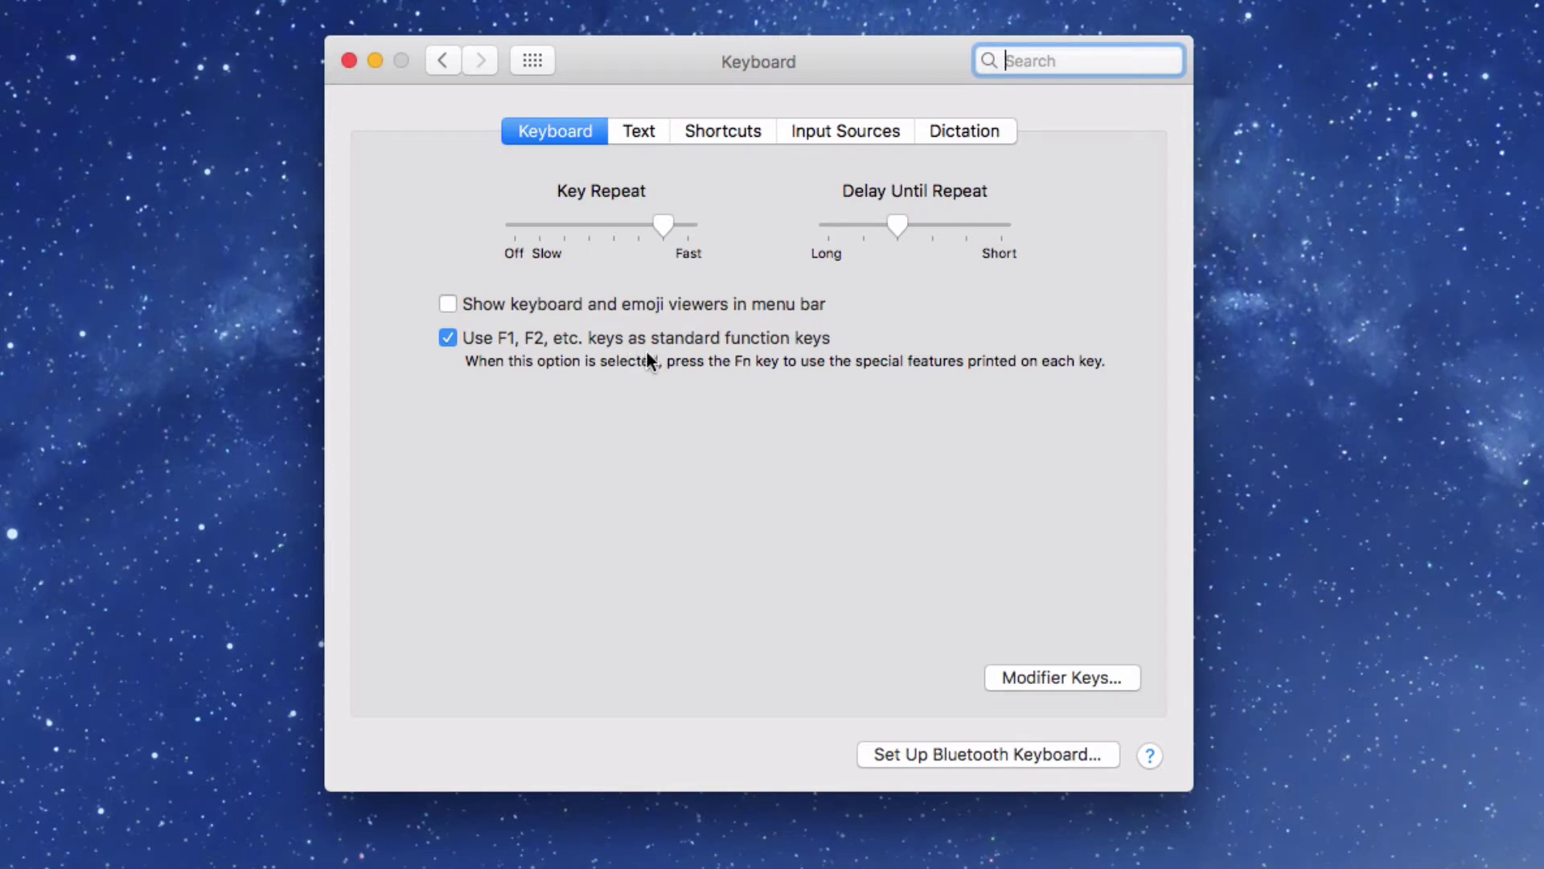
- Check the gesture and Point & Click settings in the Mouse preferences
{"action": "left_click", "coordinate": [444, 61]}
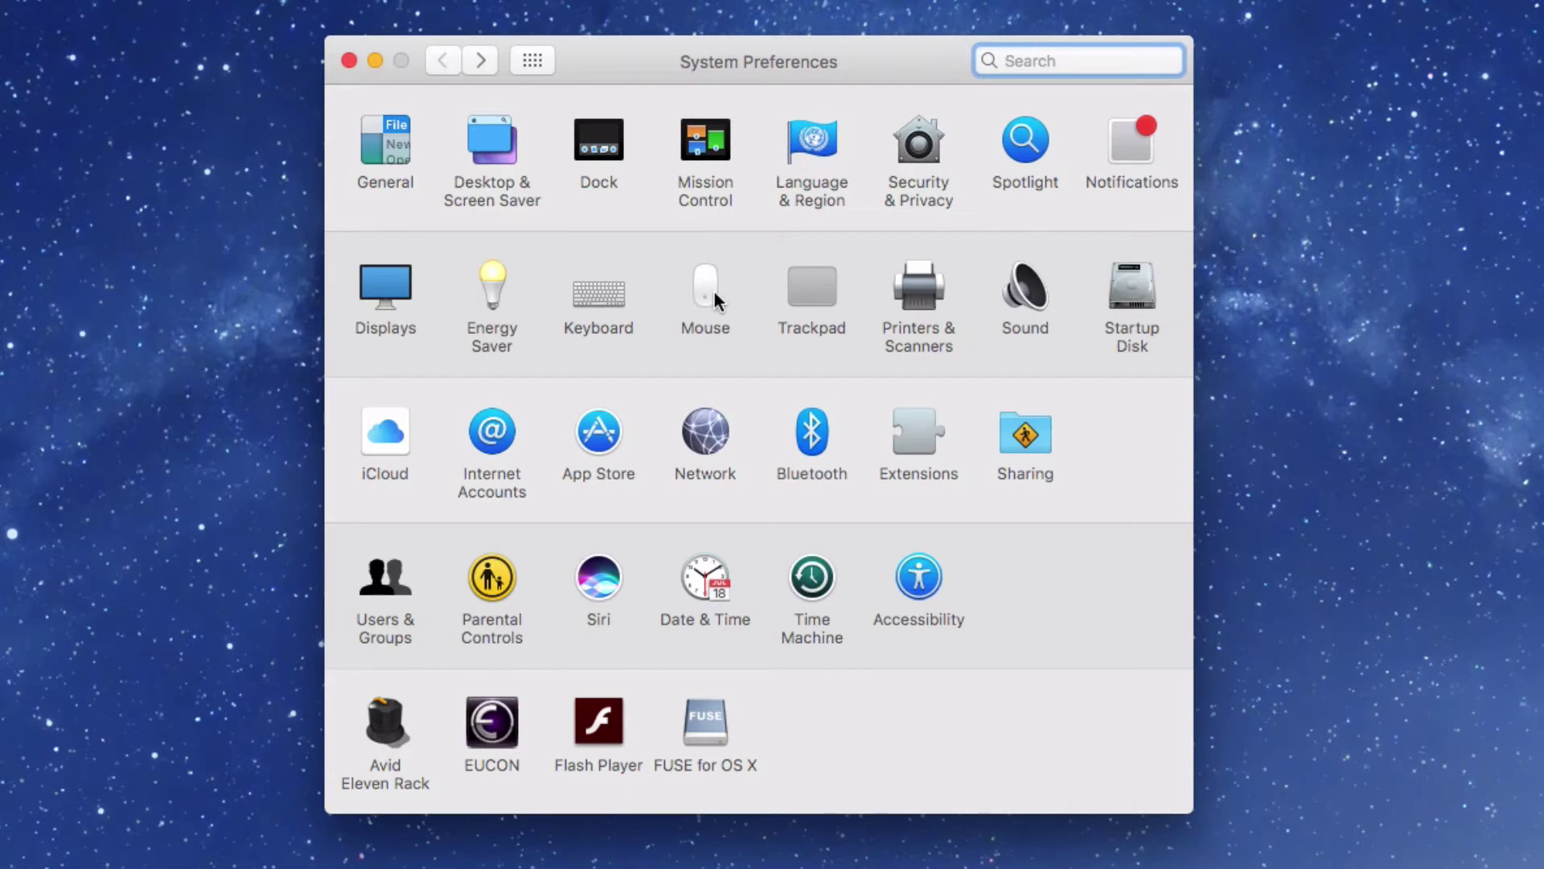
{"action": "left_click", "coordinate": [712, 299]}
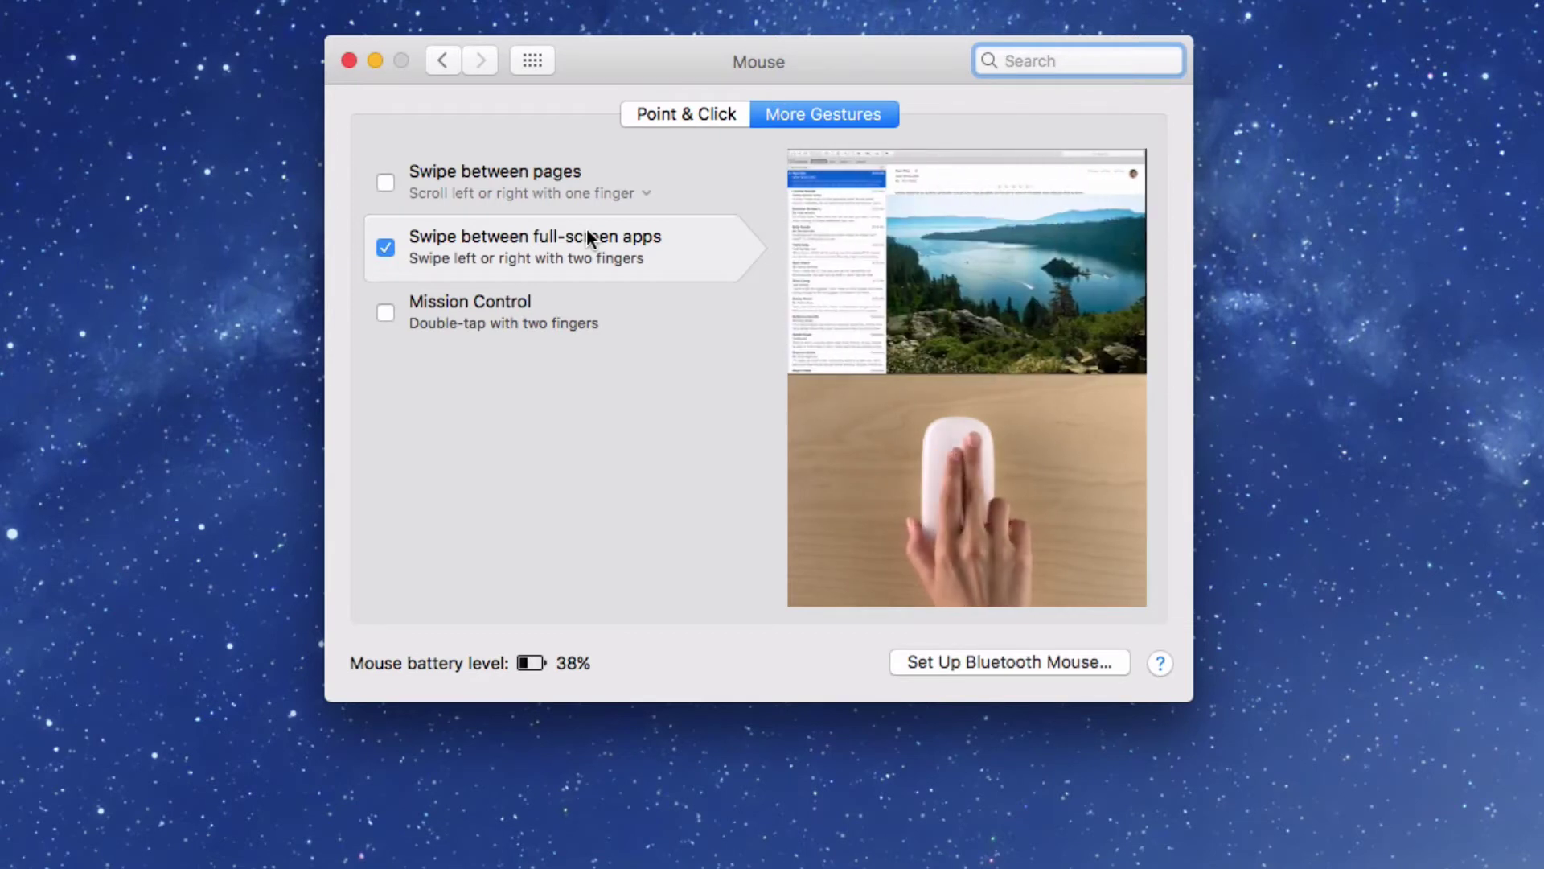
{"action": "left_click", "coordinate": [685, 111]}
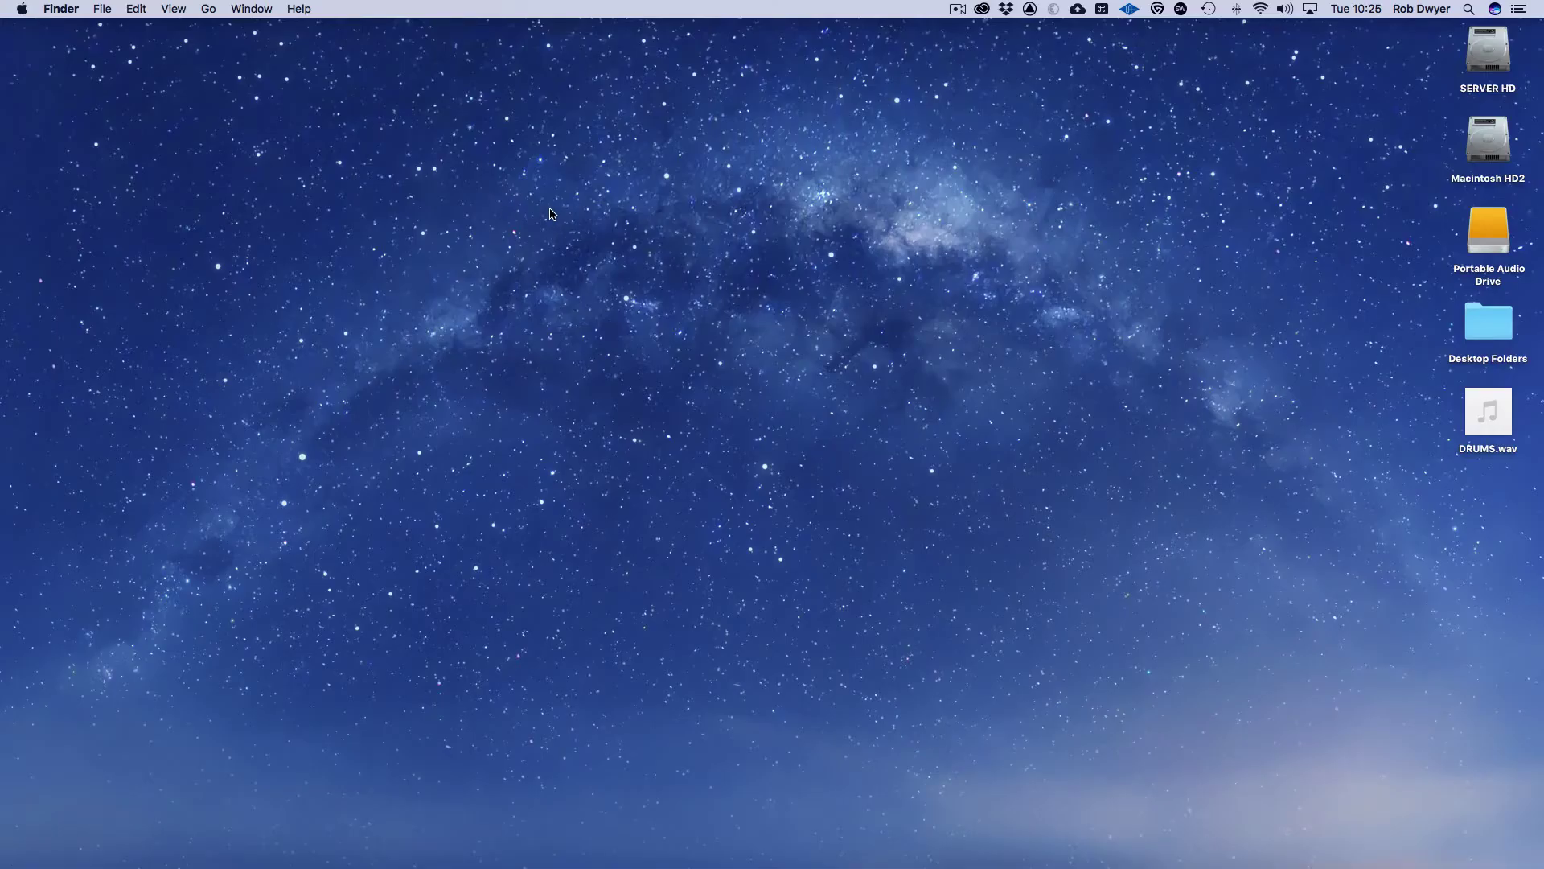
- Open the Applications folder in Finder and launch Pro Tools from it
{"action": "mouse_move", "coordinate": [1537, 456]}
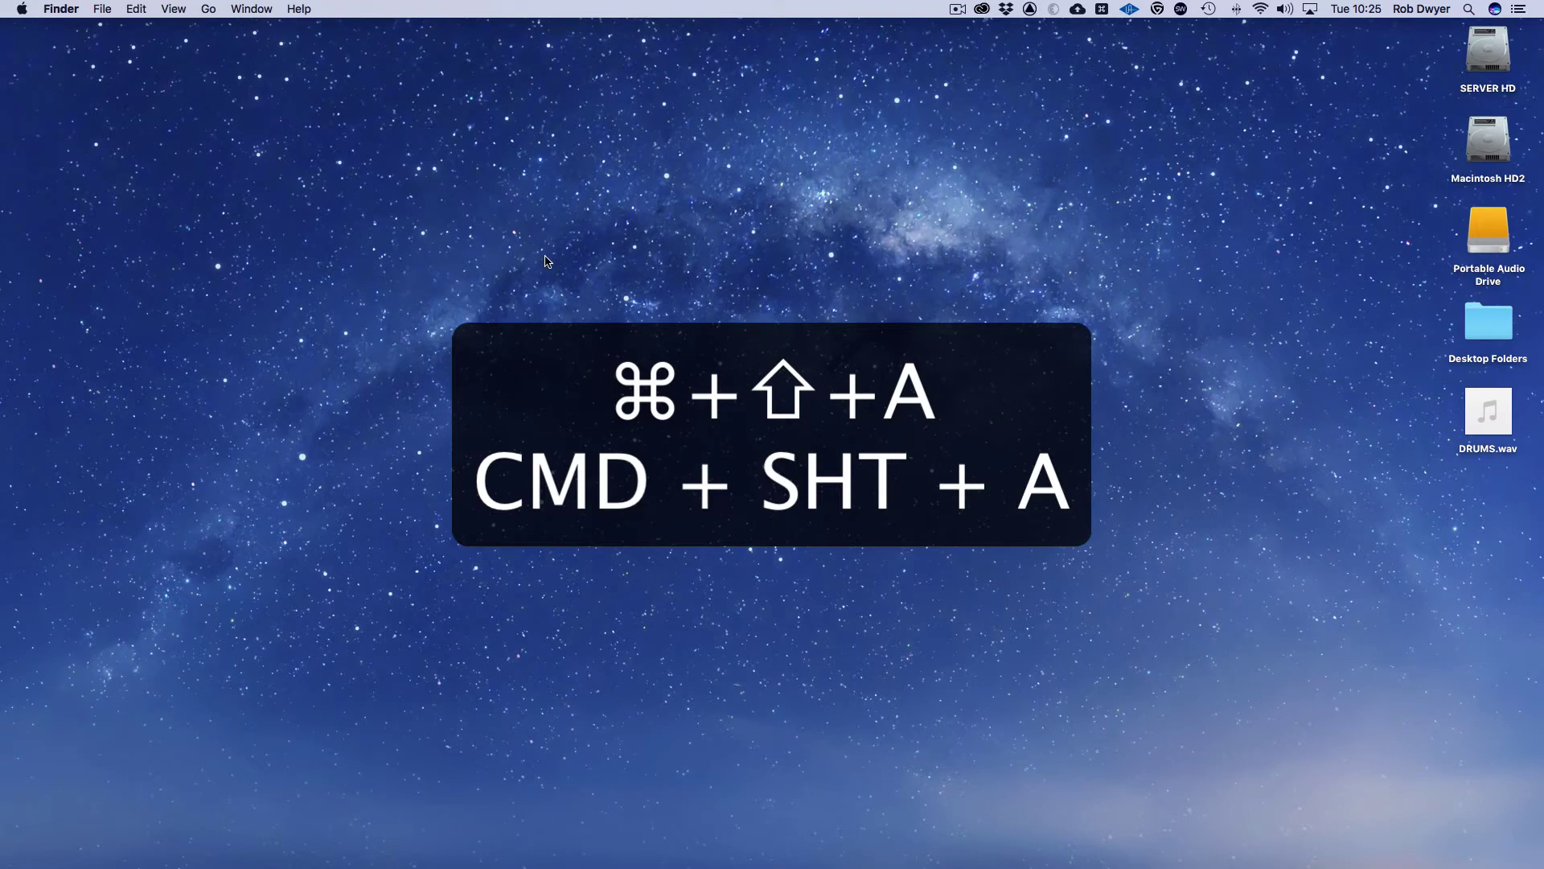
{"action": "key", "text": "super+shift+a"}
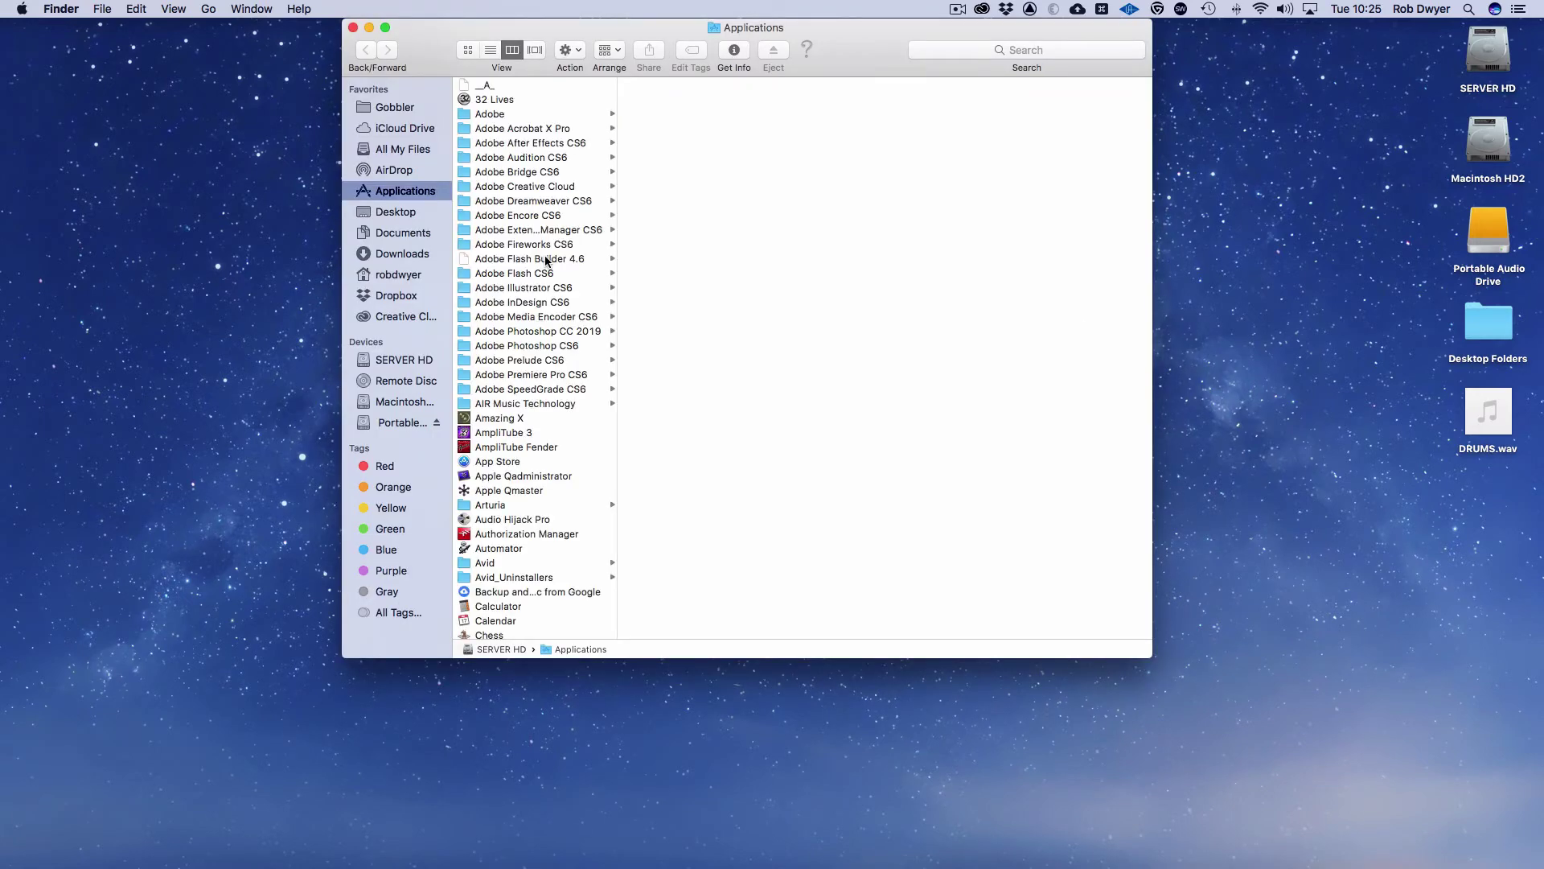
{"action": "scroll", "coordinate": [569, 399], "scroll_direction": "down", "scroll_amount": 1}
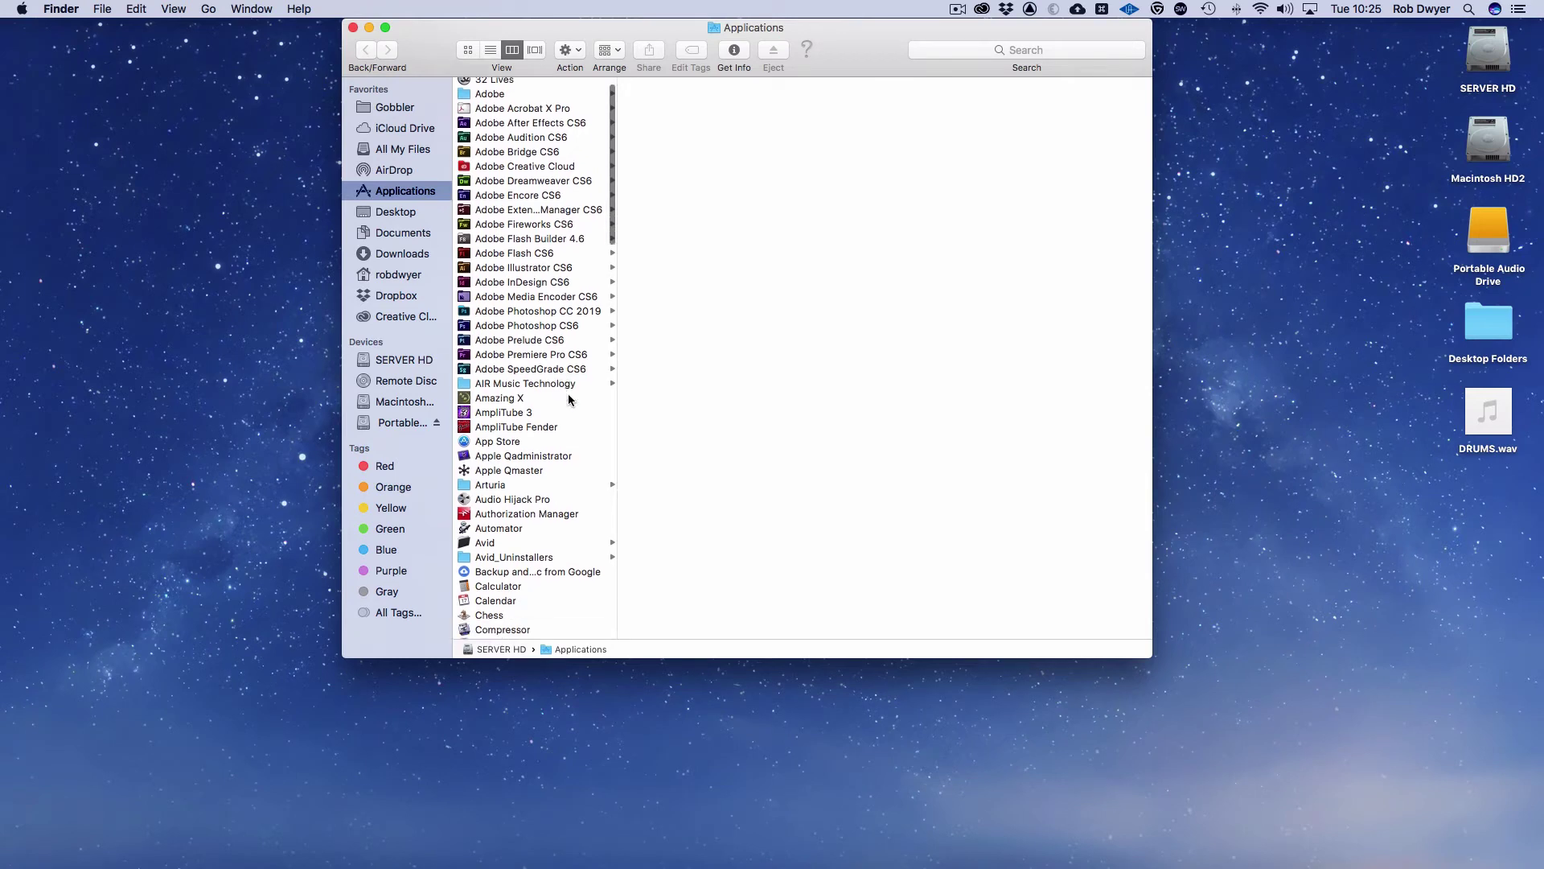
{"action": "scroll", "coordinate": [571, 394], "scroll_direction": "down", "scroll_amount": 10}
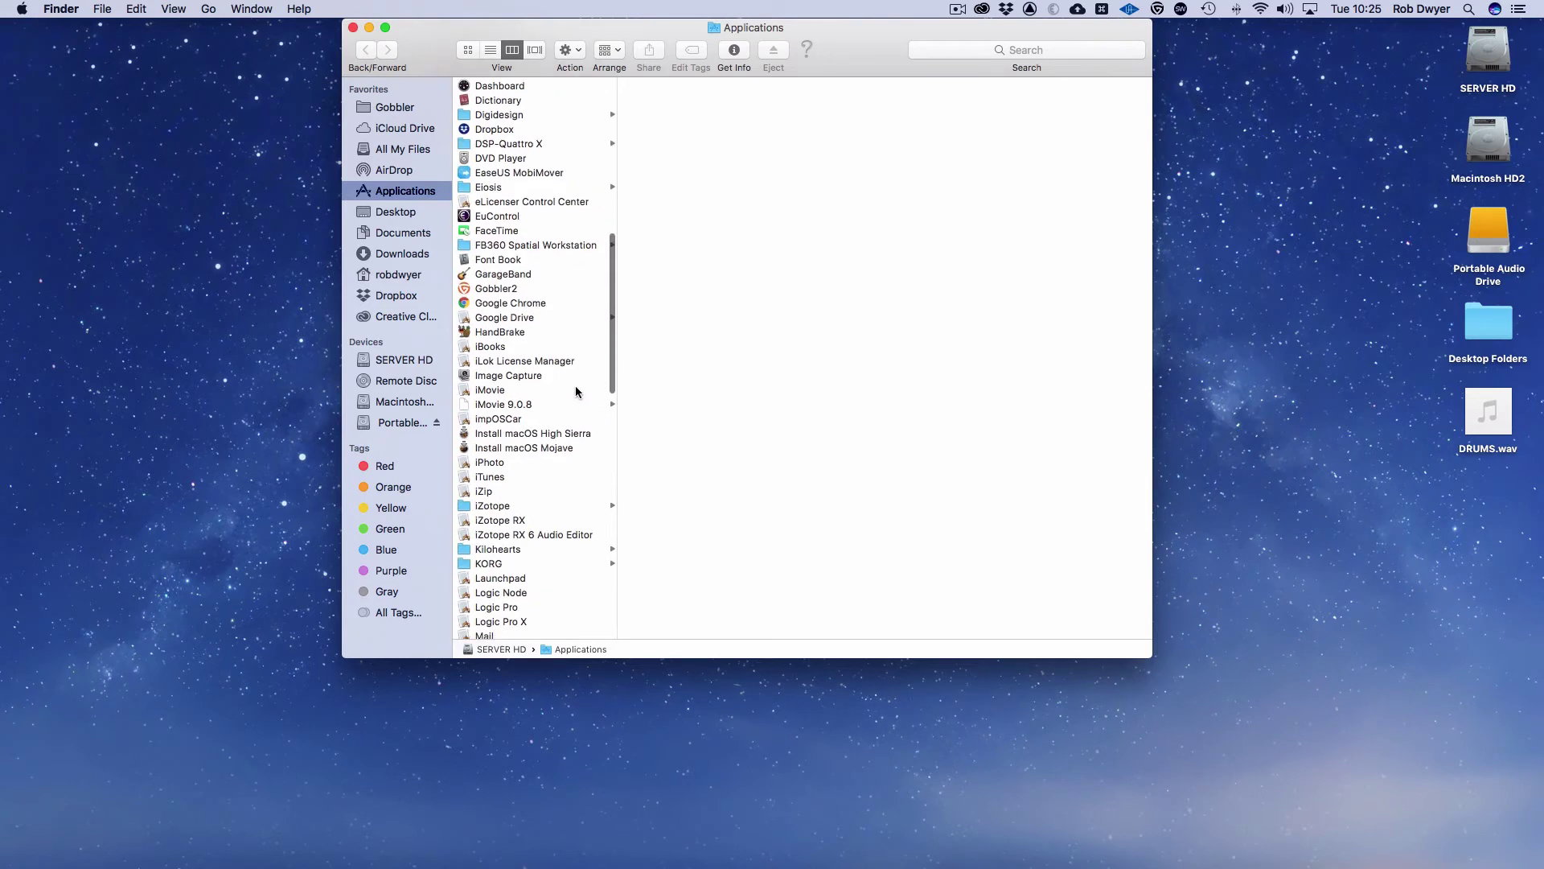
{"action": "left_click", "coordinate": [613, 344]}
{"action": "scroll", "coordinate": [552, 255], "scroll_direction": "down", "scroll_amount": 5}
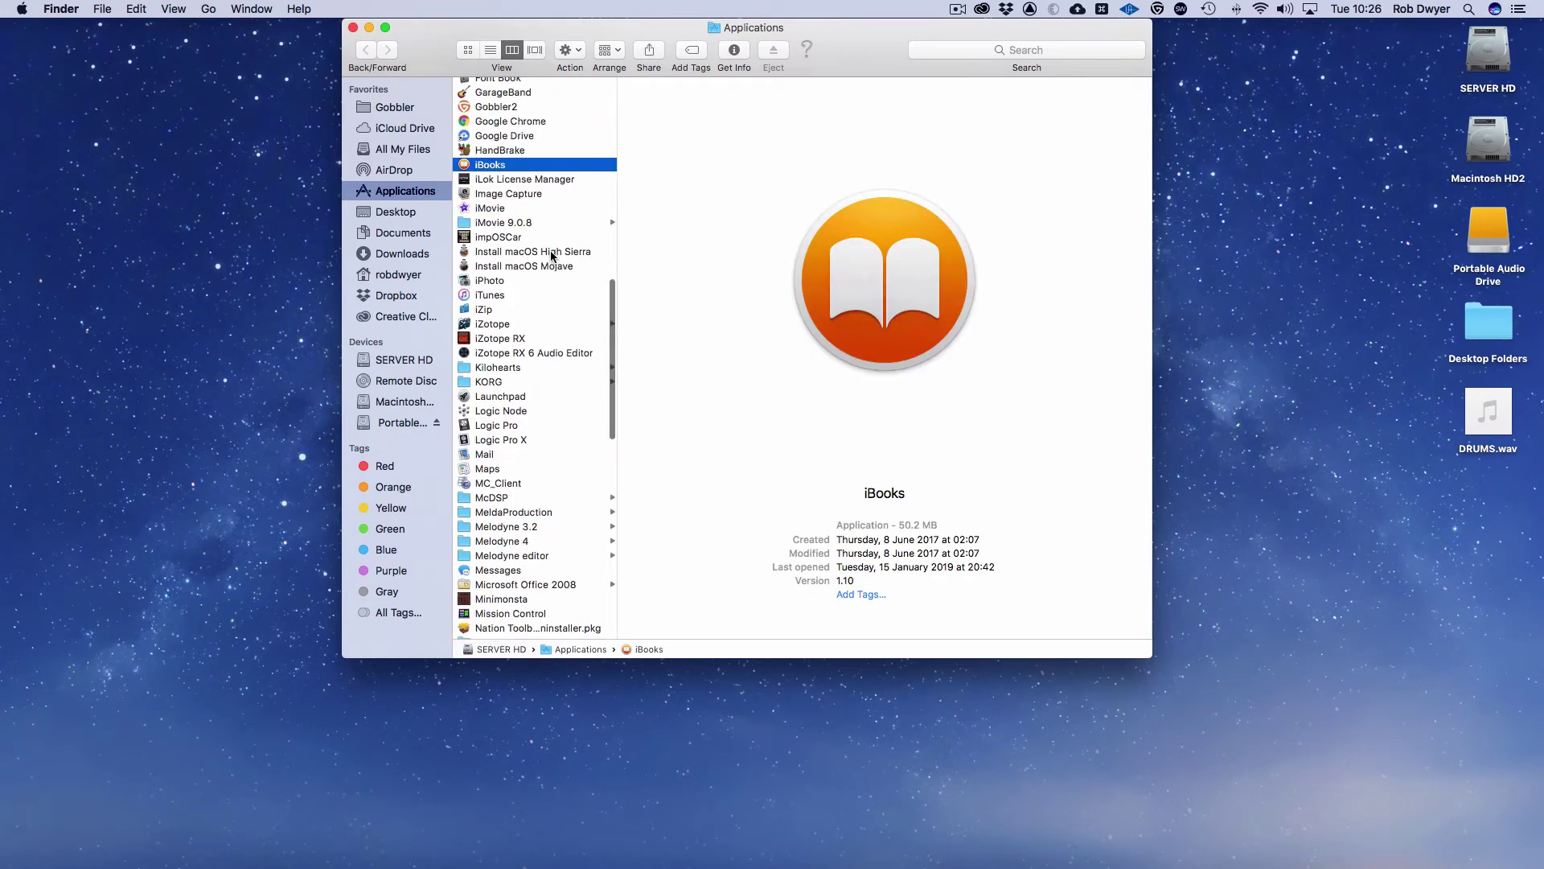
{"action": "scroll", "coordinate": [552, 255], "scroll_direction": "down", "scroll_amount": 5}
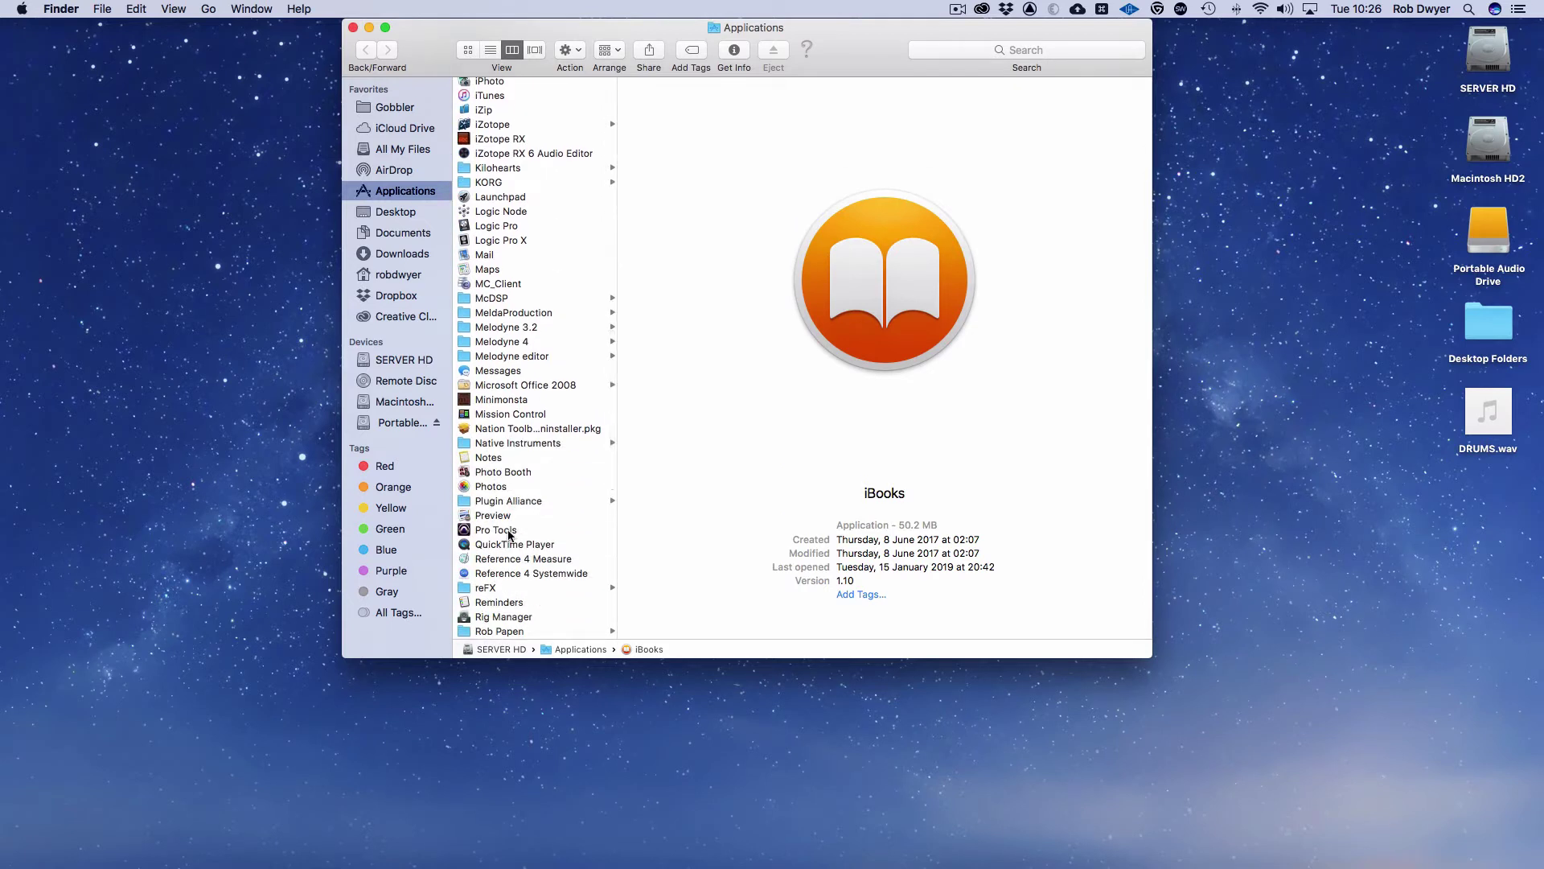
{"action": "left_click", "coordinate": [510, 533]}
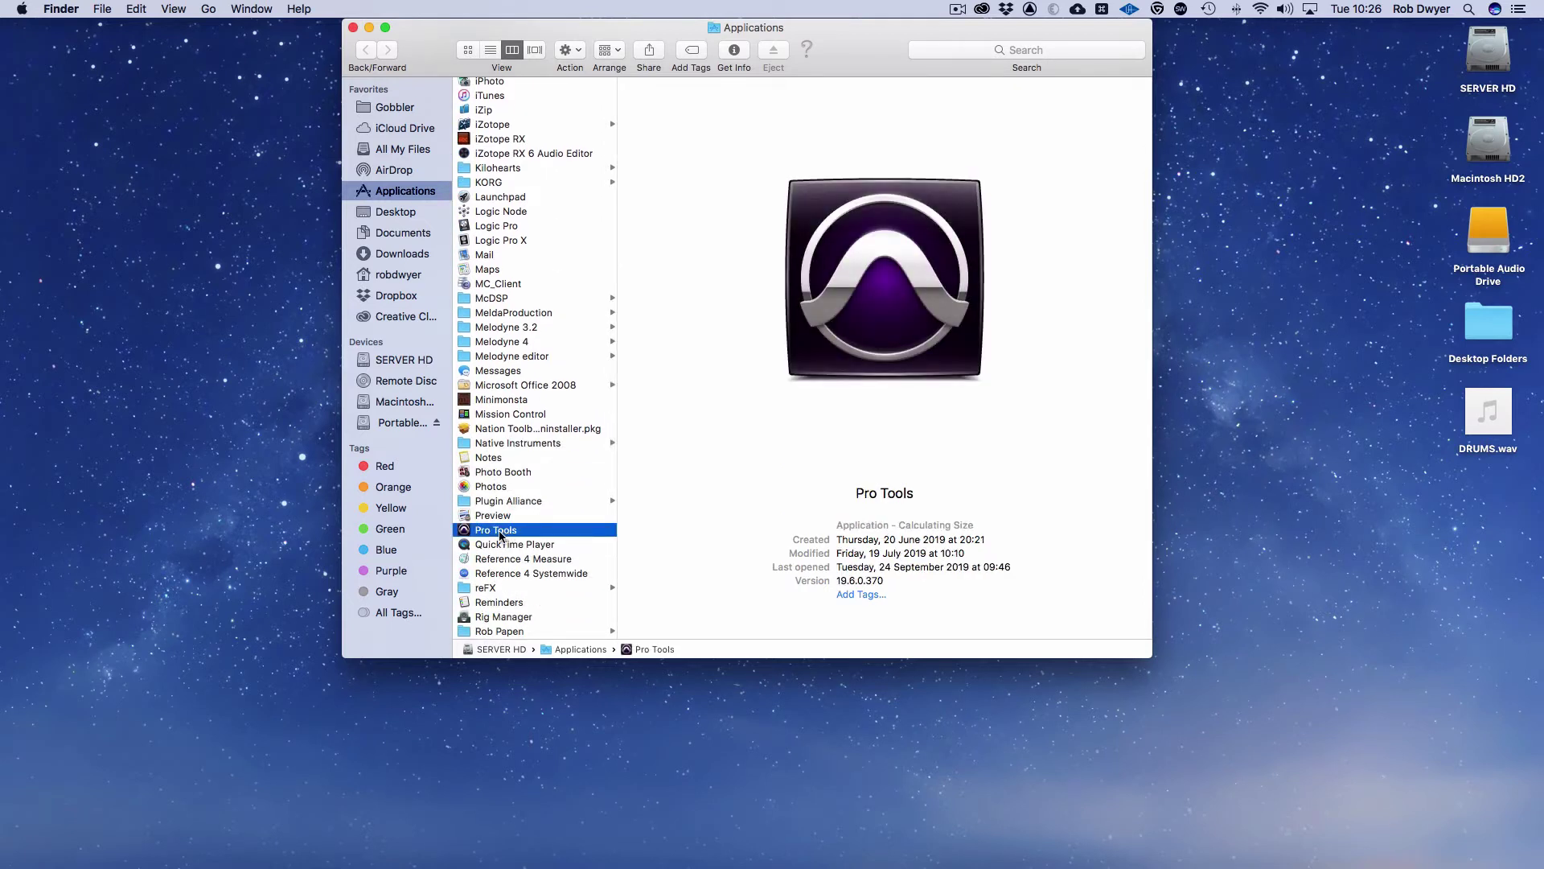
{"action": "scroll", "coordinate": [530, 534], "scroll_direction": "up", "scroll_amount": 1}
{"action": "double_click", "coordinate": [555, 537]}
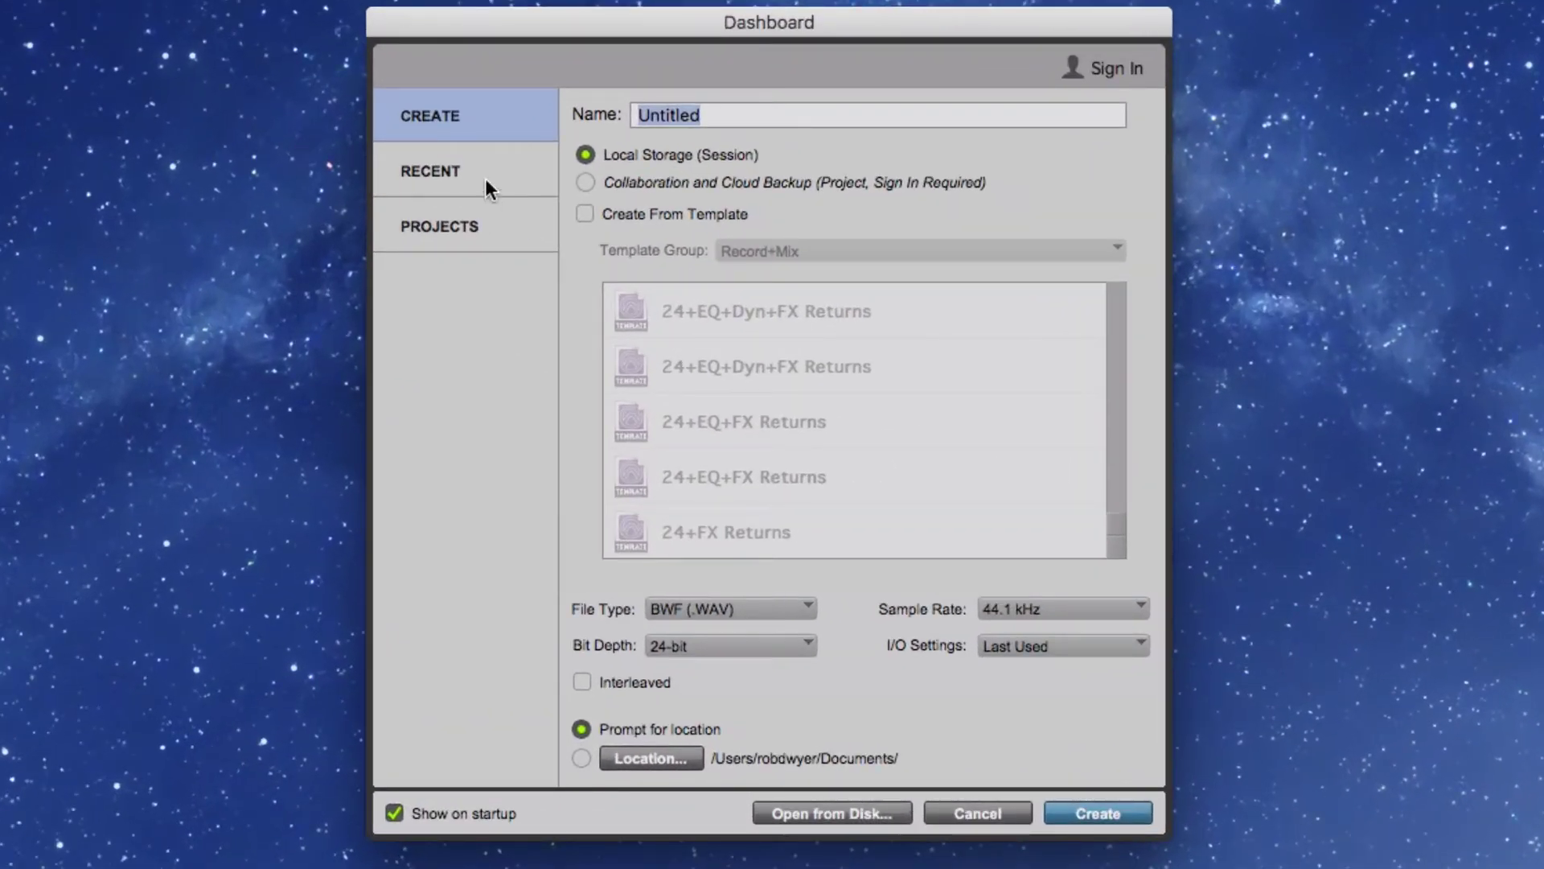
- Look through the Create, Recent and Projects pages of the Dashboard
{"action": "left_click", "coordinate": [454, 162]}
{"action": "left_click", "coordinate": [479, 101]}
{"action": "left_click", "coordinate": [470, 224]}
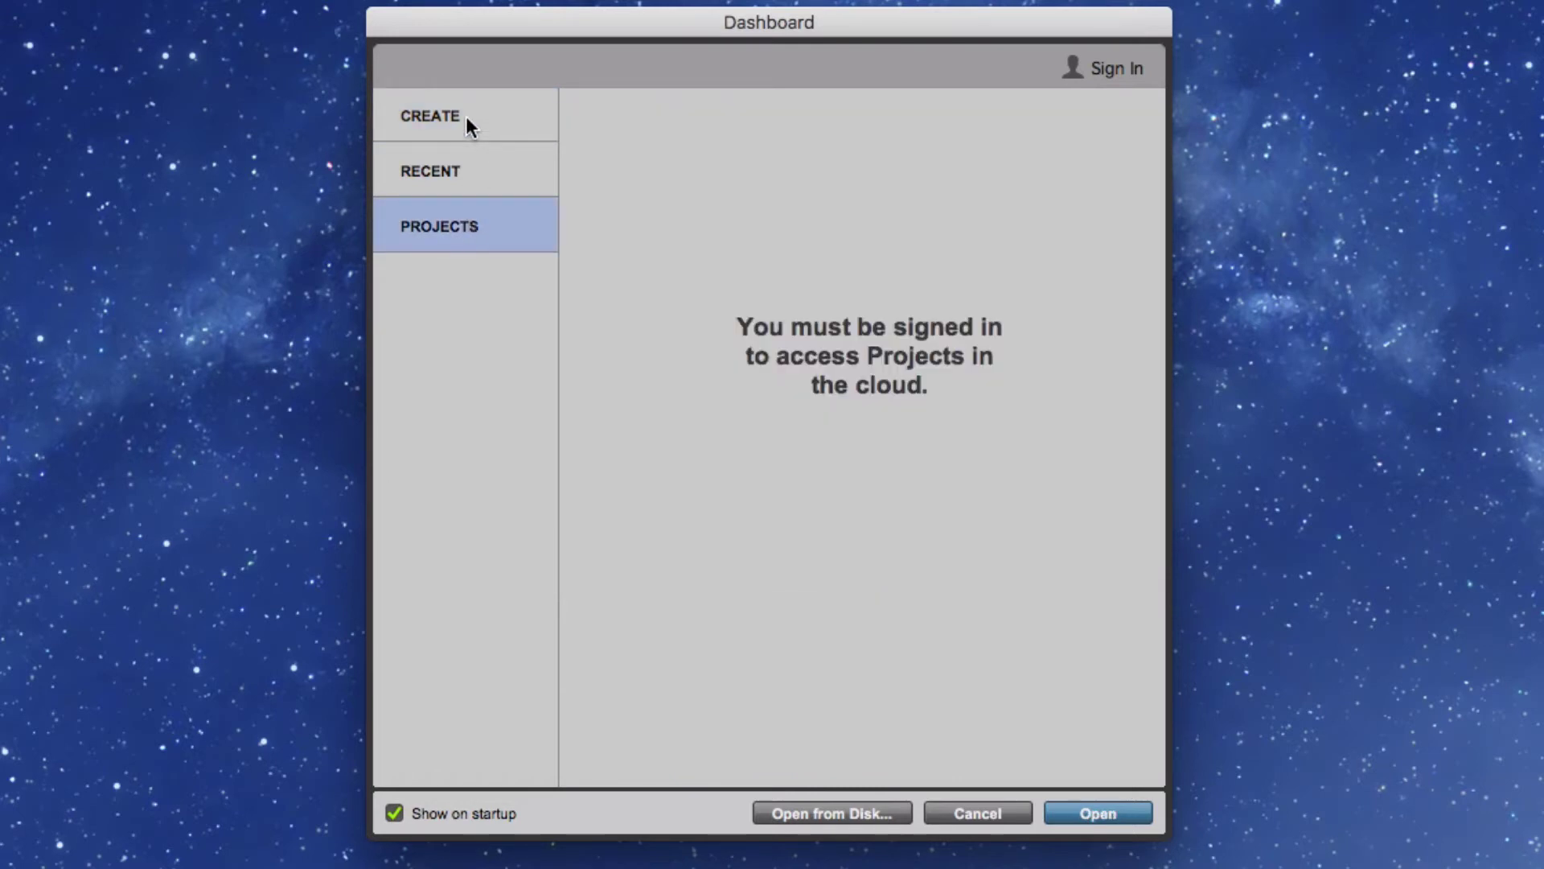
{"action": "left_click", "coordinate": [468, 119]}
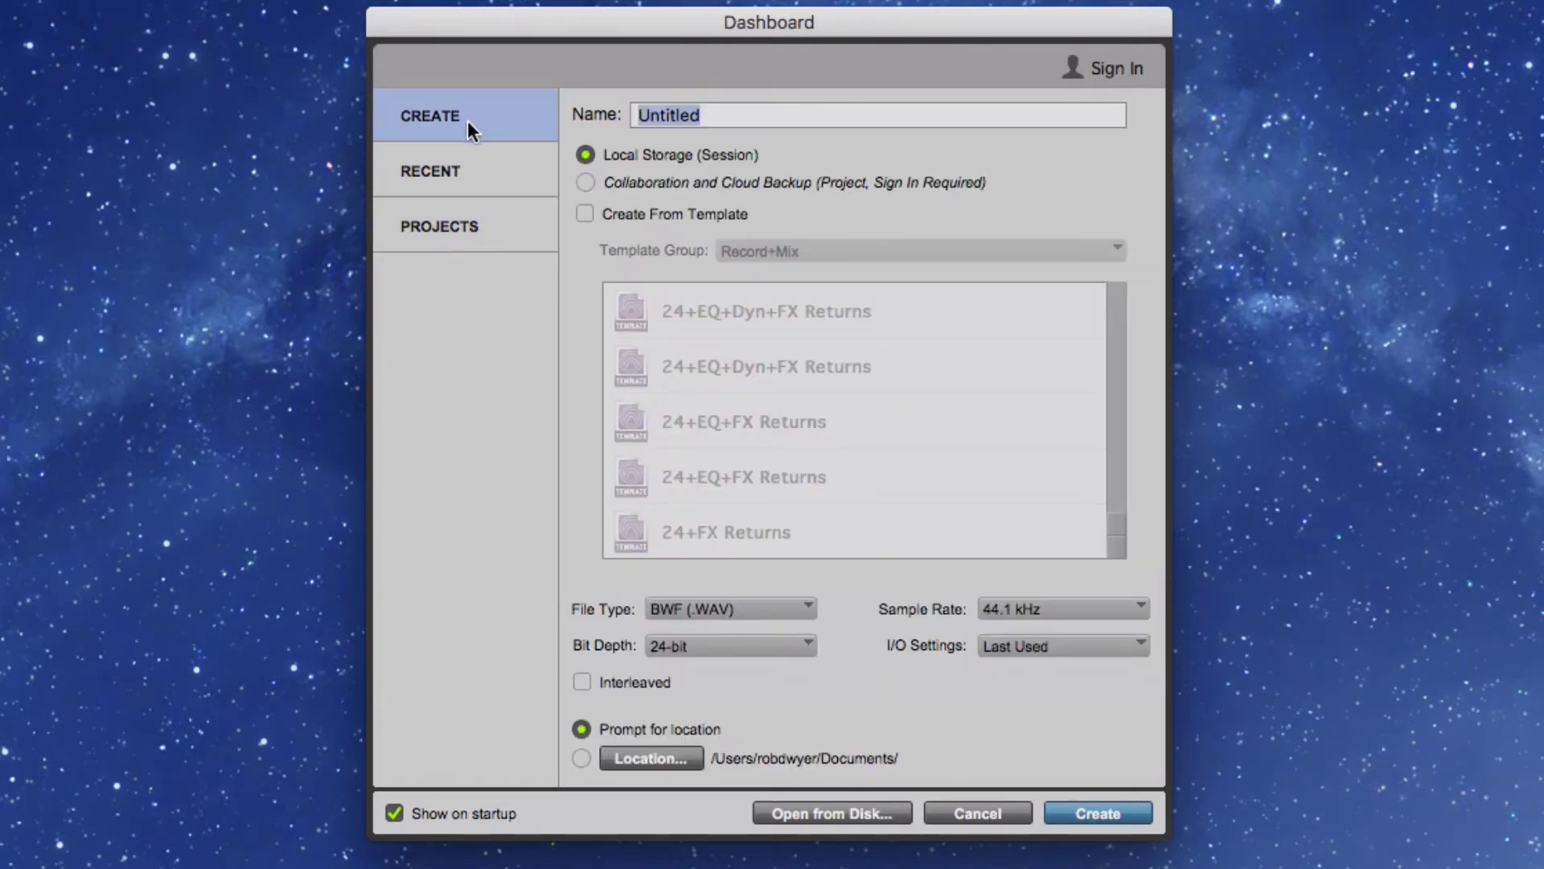
{"action": "left_click", "coordinate": [461, 162]}
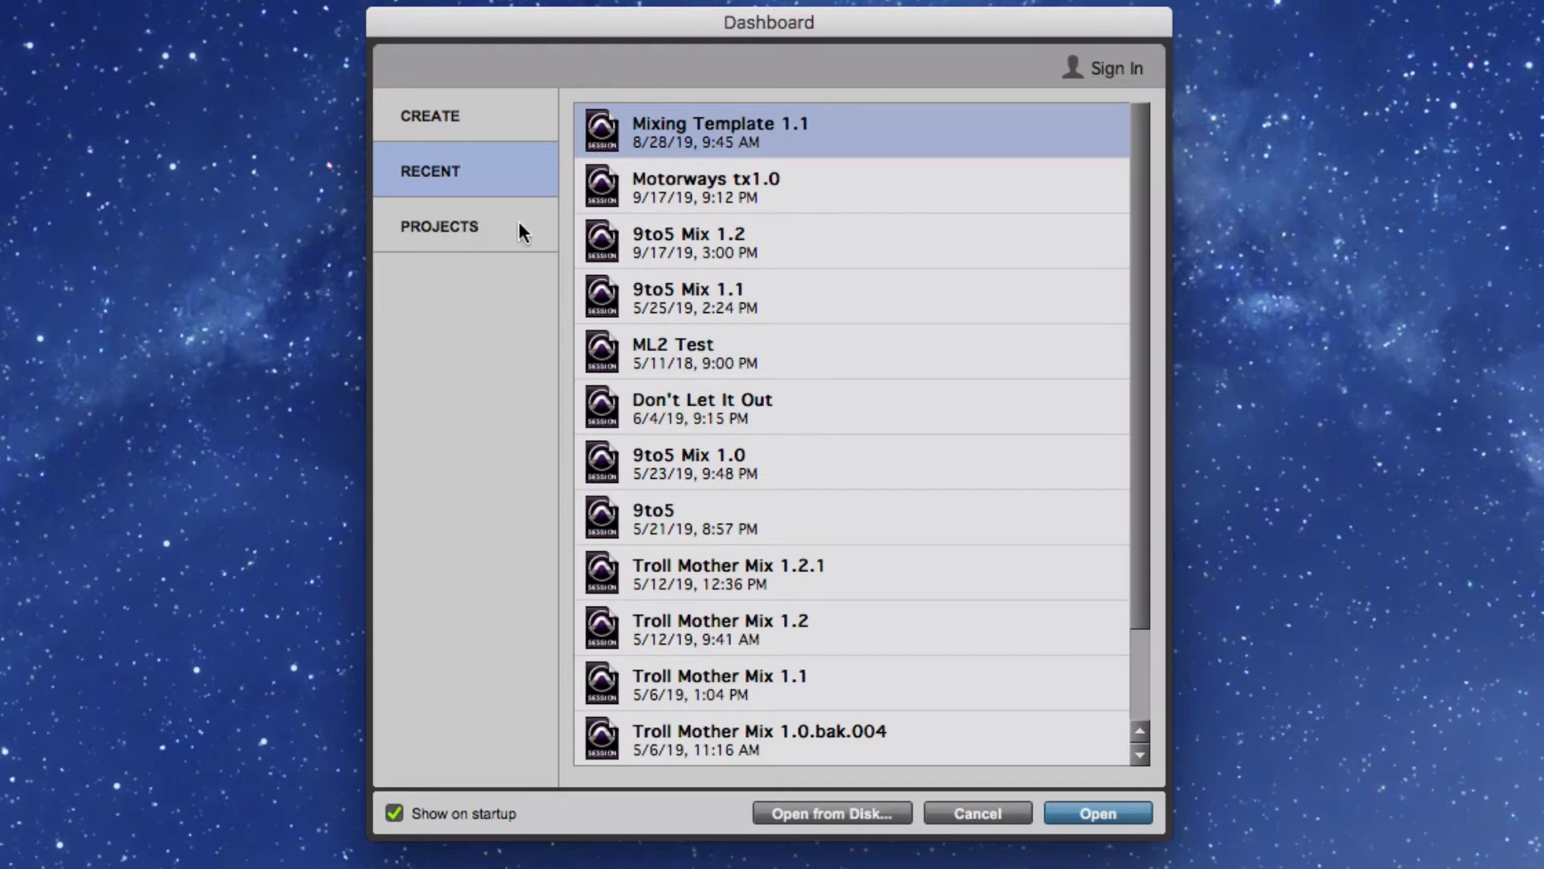
{"action": "left_click", "coordinate": [462, 229]}
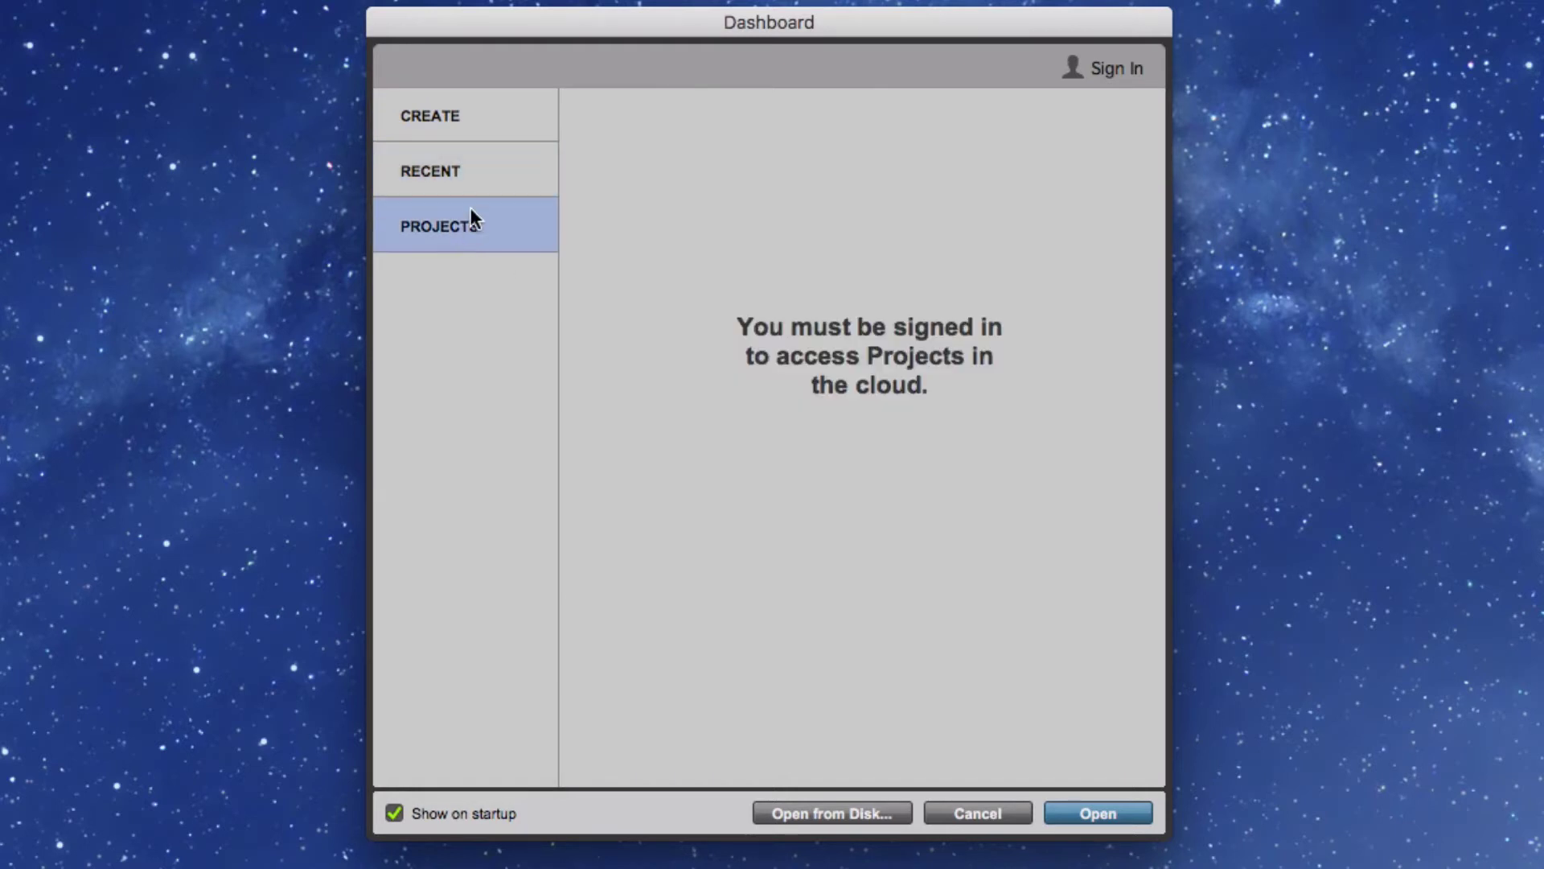
- Return to the session creation page and name the new session "Session 1"
{"action": "left_click", "coordinate": [452, 127]}
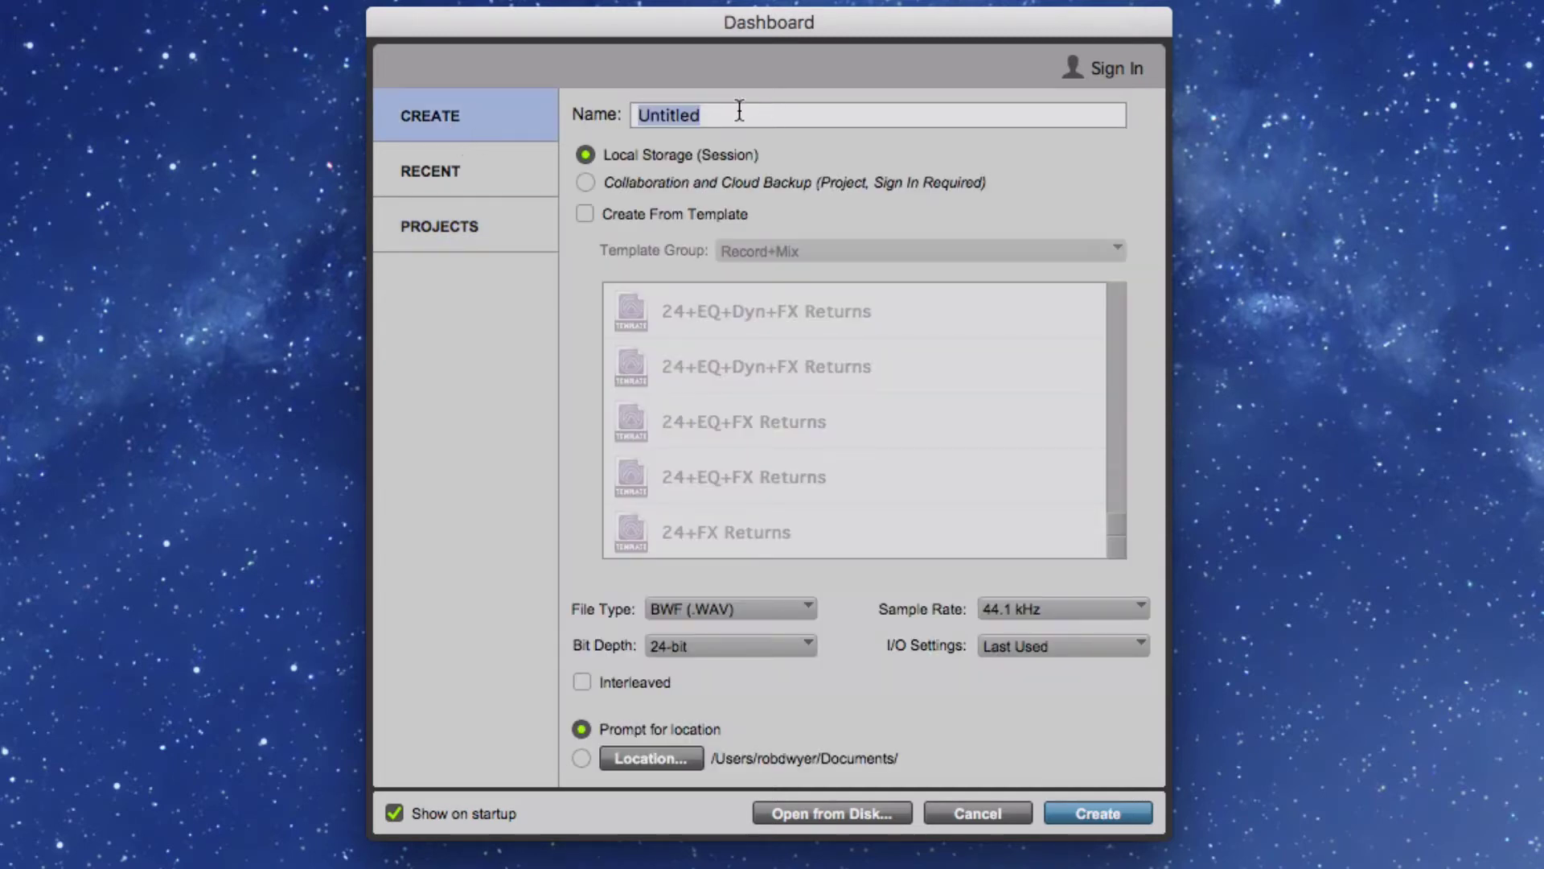
{"action": "left_click_drag", "start_coordinate": [739, 111], "coordinate": [561, 111]}
{"action": "type", "text": "Sess"}
{"action": "key", "text": "BackSpace"}
{"action": "key", "text": "BackSpace"}
{"action": "type", "text": "ss"}
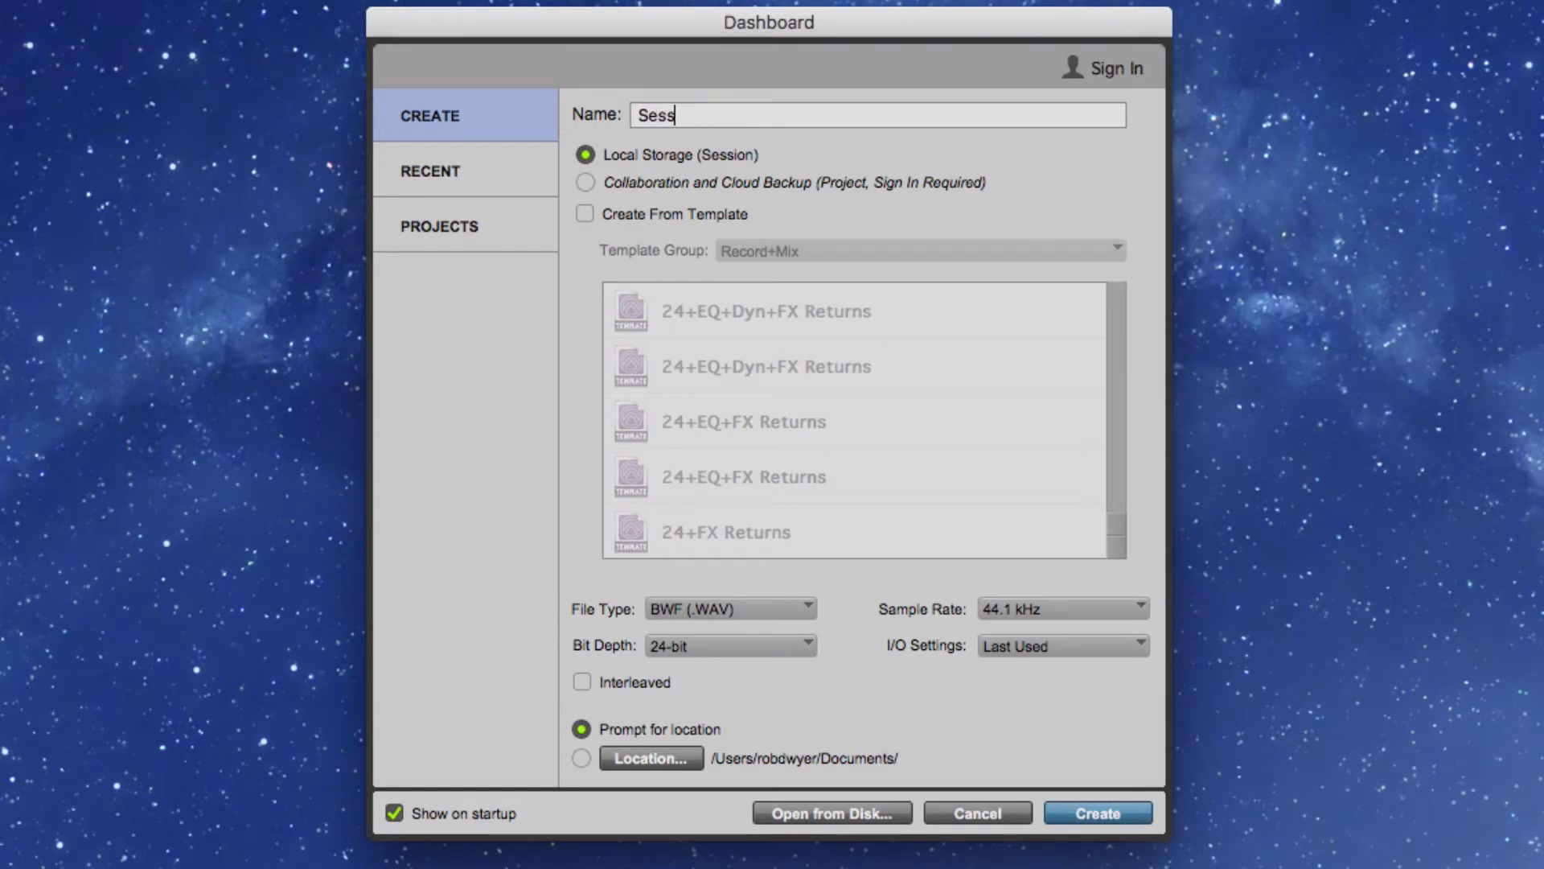
{"action": "type", "text": "ion 1"}
- Review the available file type, sample rate and bit depth options for the new session
{"action": "left_click", "coordinate": [727, 609]}
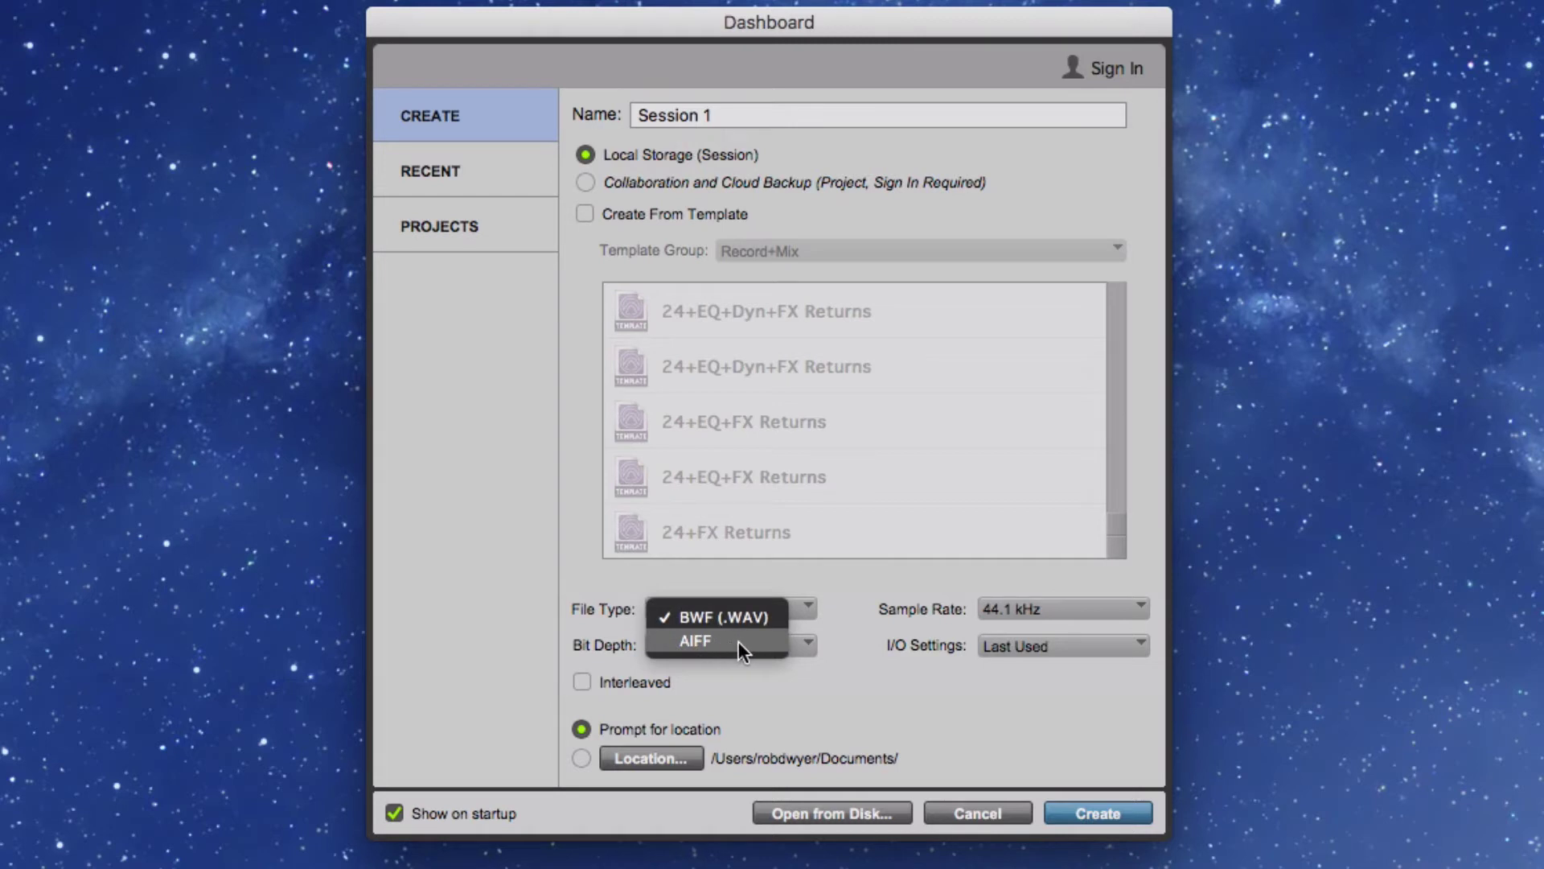
{"action": "left_click", "coordinate": [778, 566]}
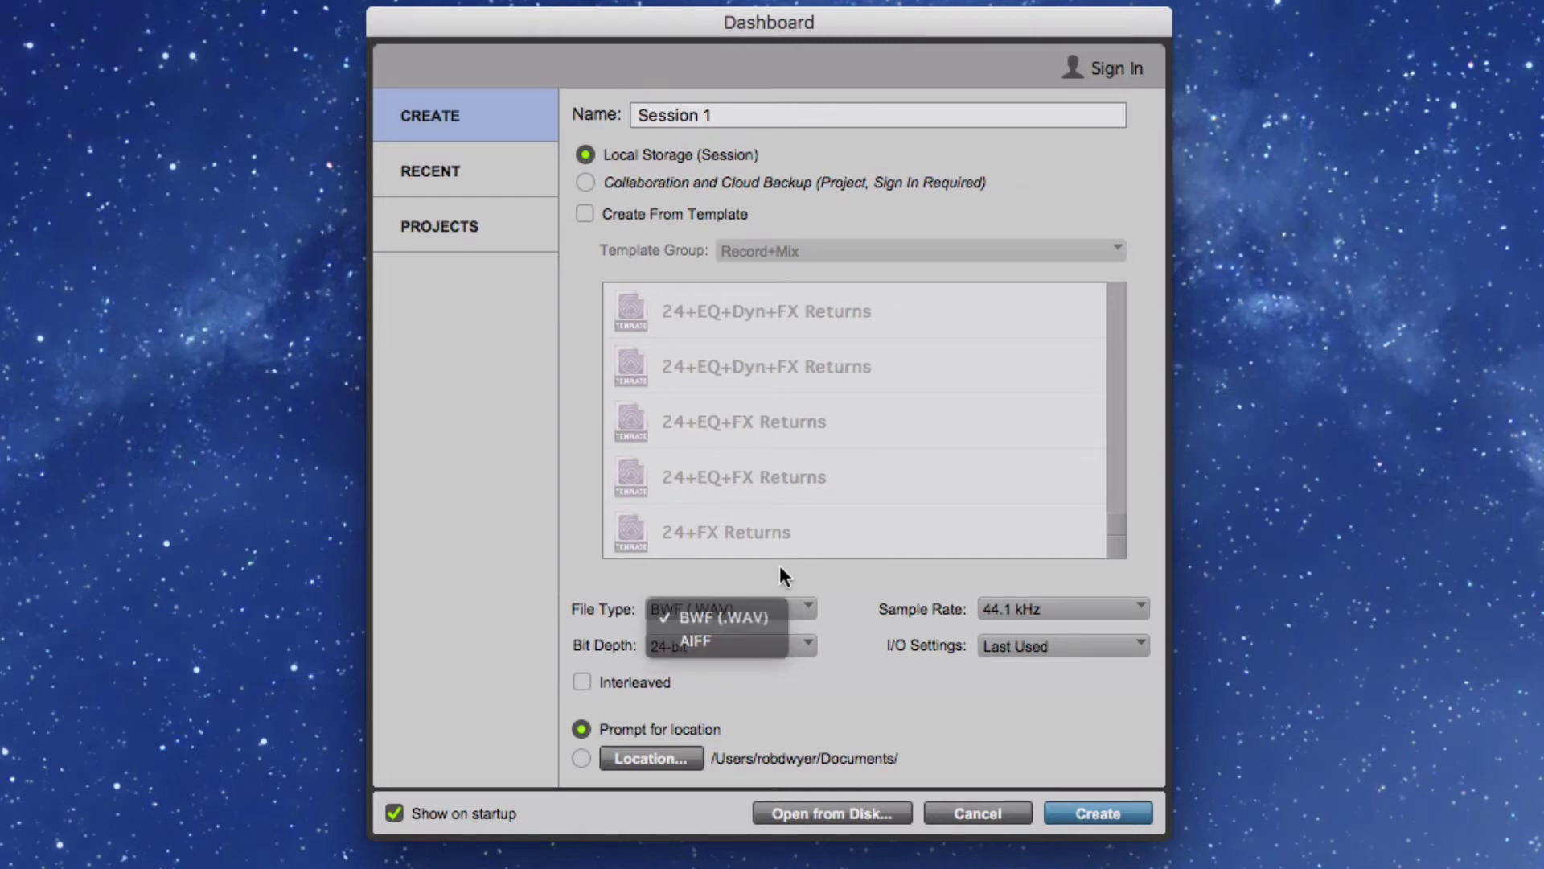
{"action": "left_click", "coordinate": [1030, 606]}
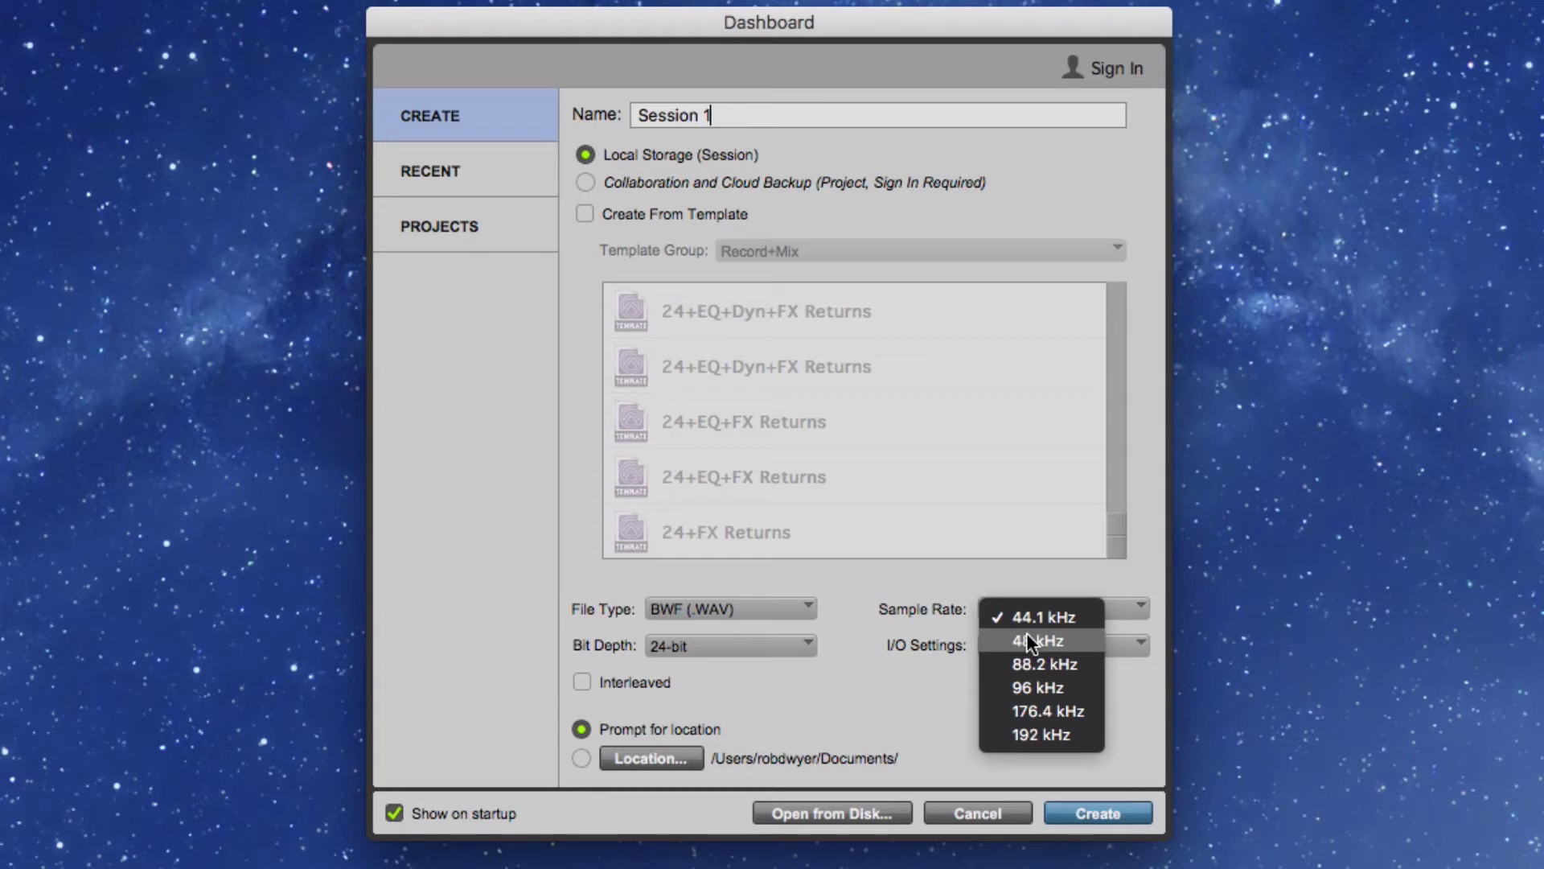
{"action": "left_click", "coordinate": [880, 636]}
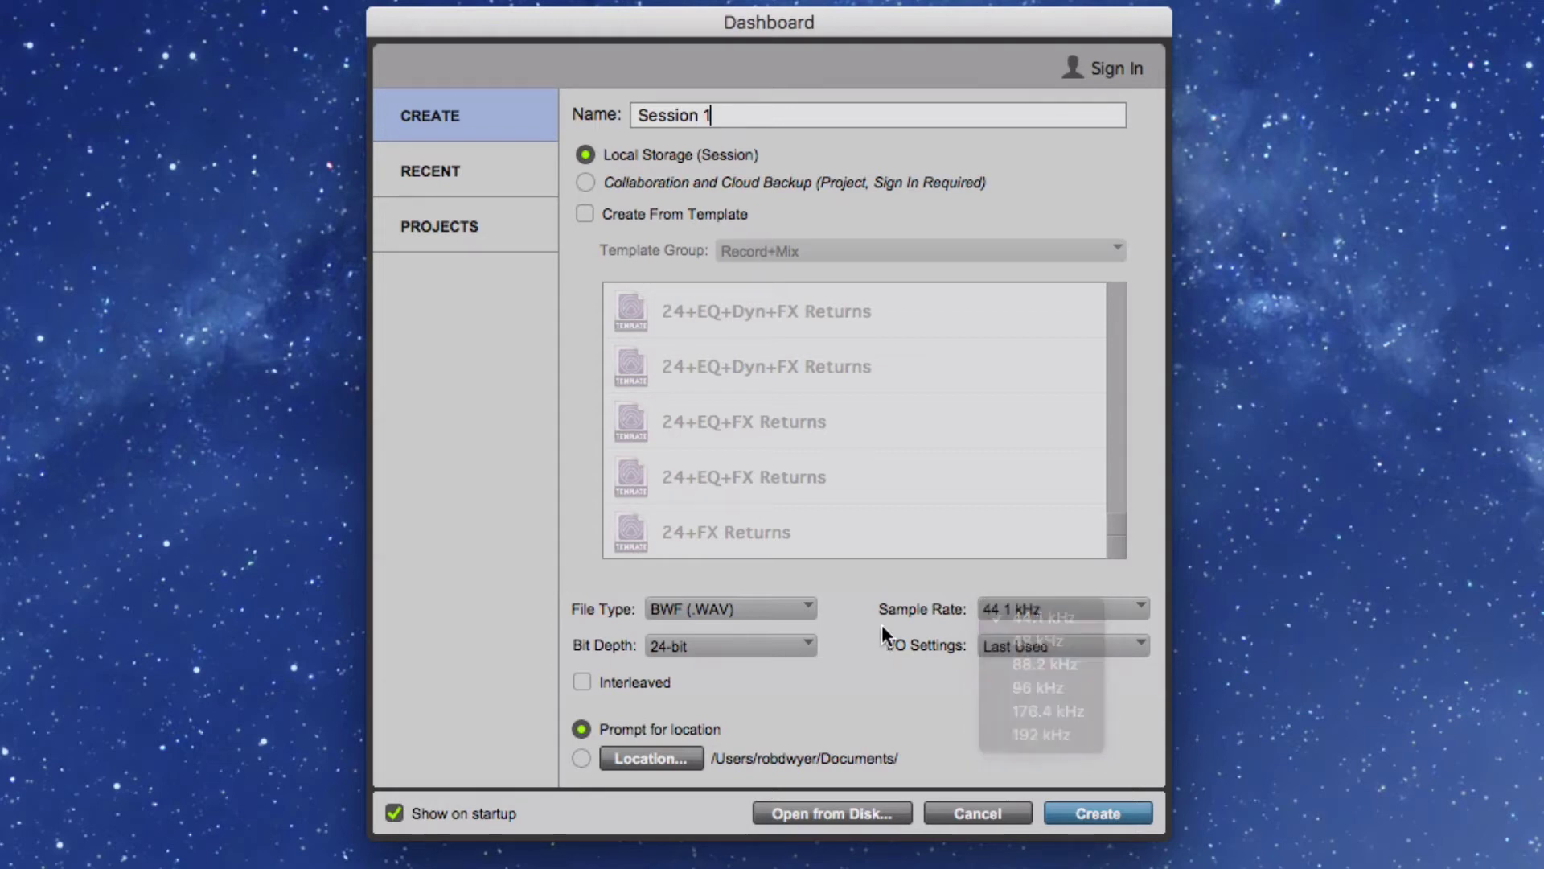
{"action": "left_click", "coordinate": [802, 638]}
{"action": "left_click", "coordinate": [803, 639]}
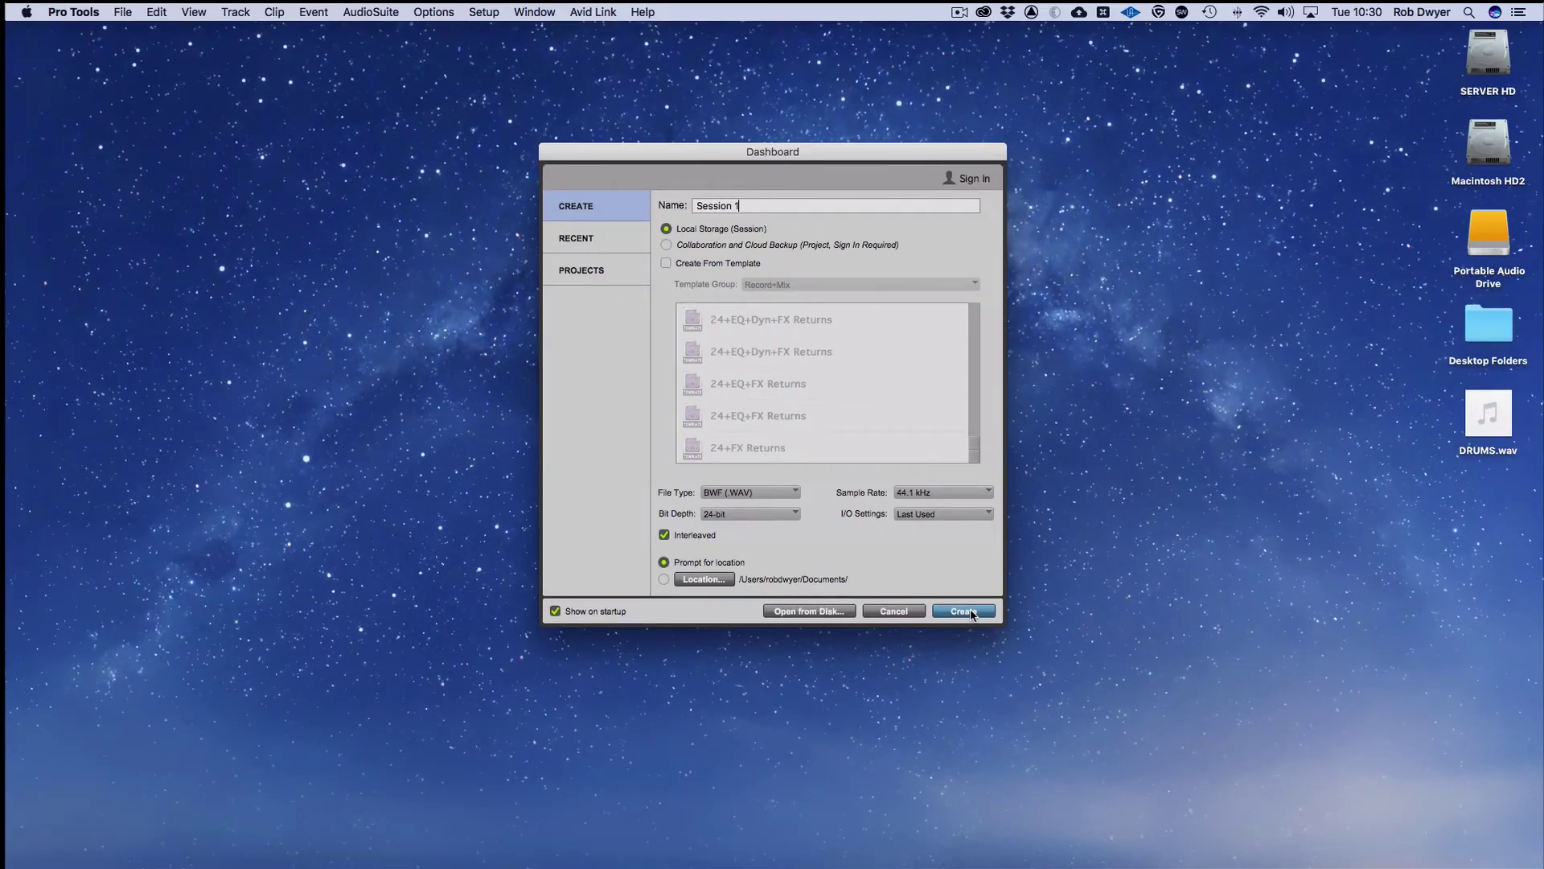
- Create the session and save it to the Desktop as Session 1
{"action": "left_click", "coordinate": [965, 611]}
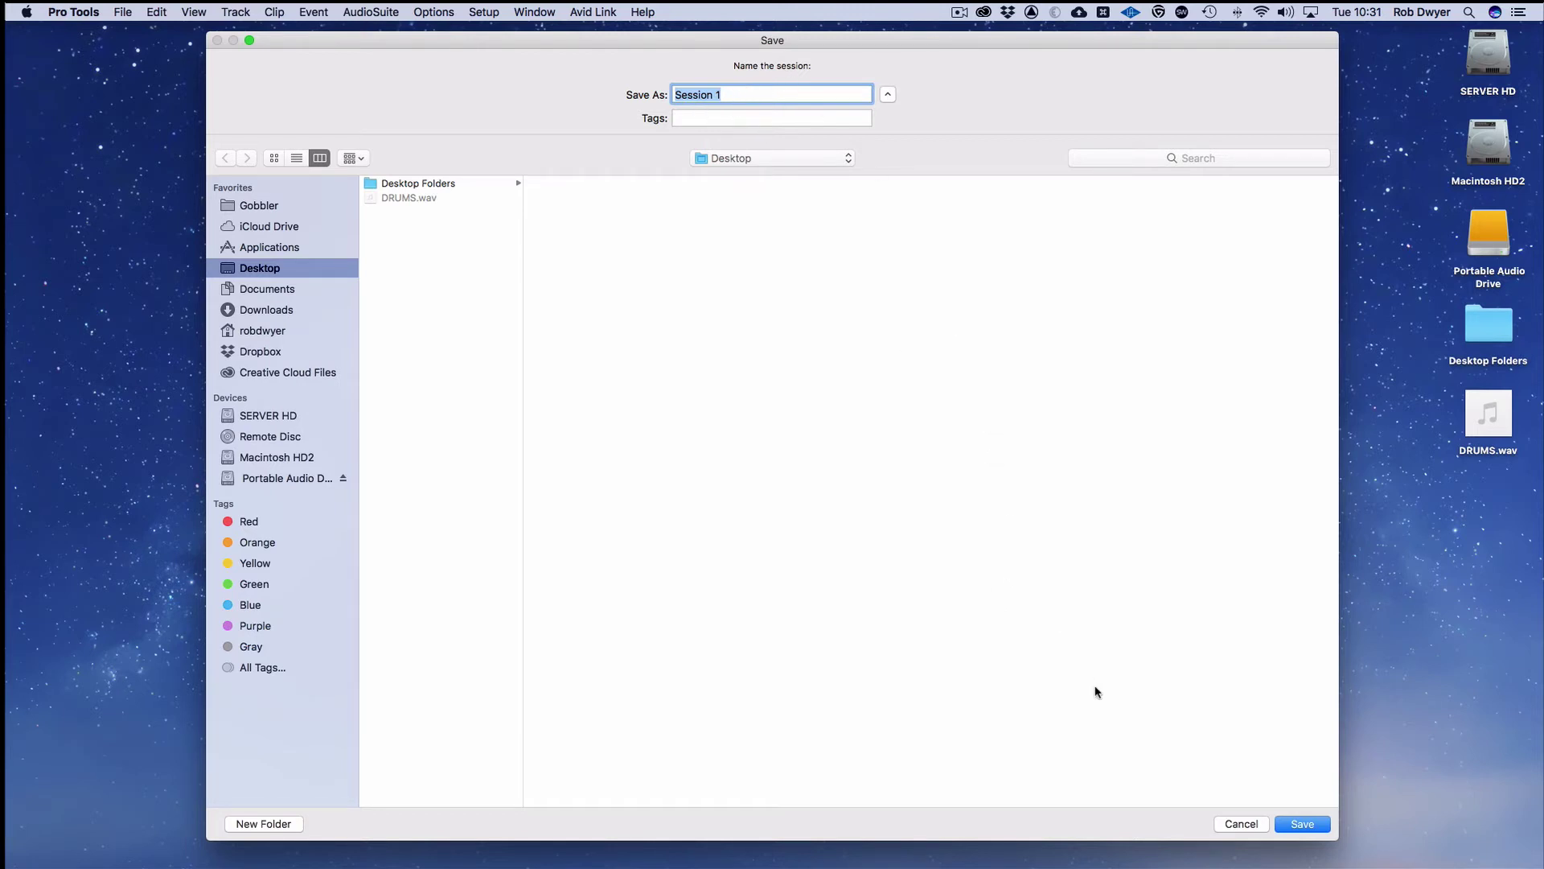
{"action": "left_click", "coordinate": [1304, 823]}
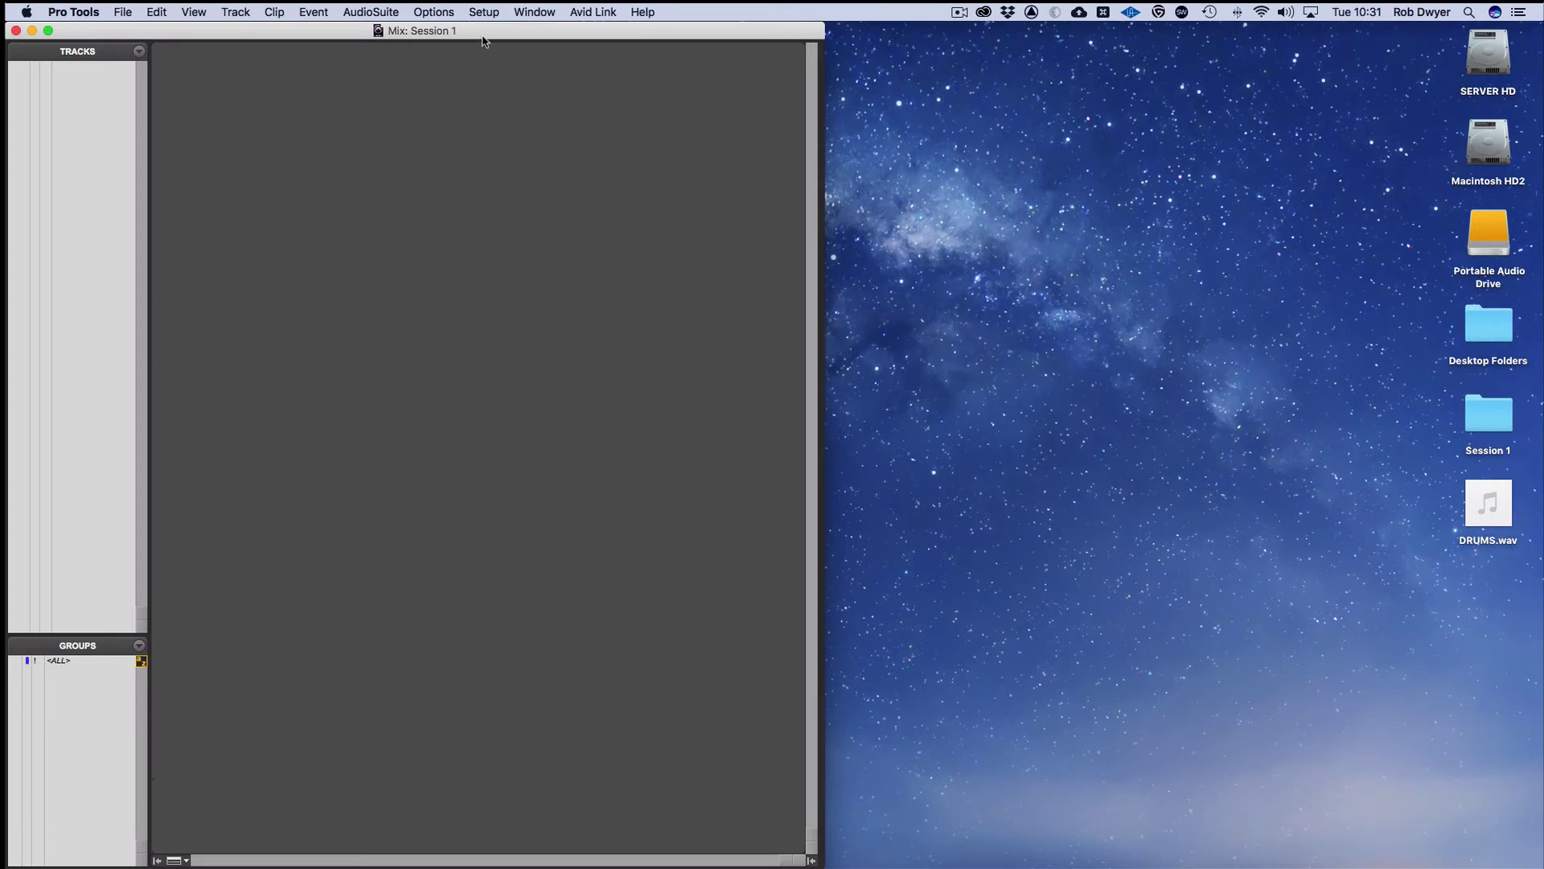
- Move the Mix window beside the Edit window and widen the Edit window
{"action": "left_click_drag", "start_coordinate": [485, 41], "coordinate": [1160, 10]}
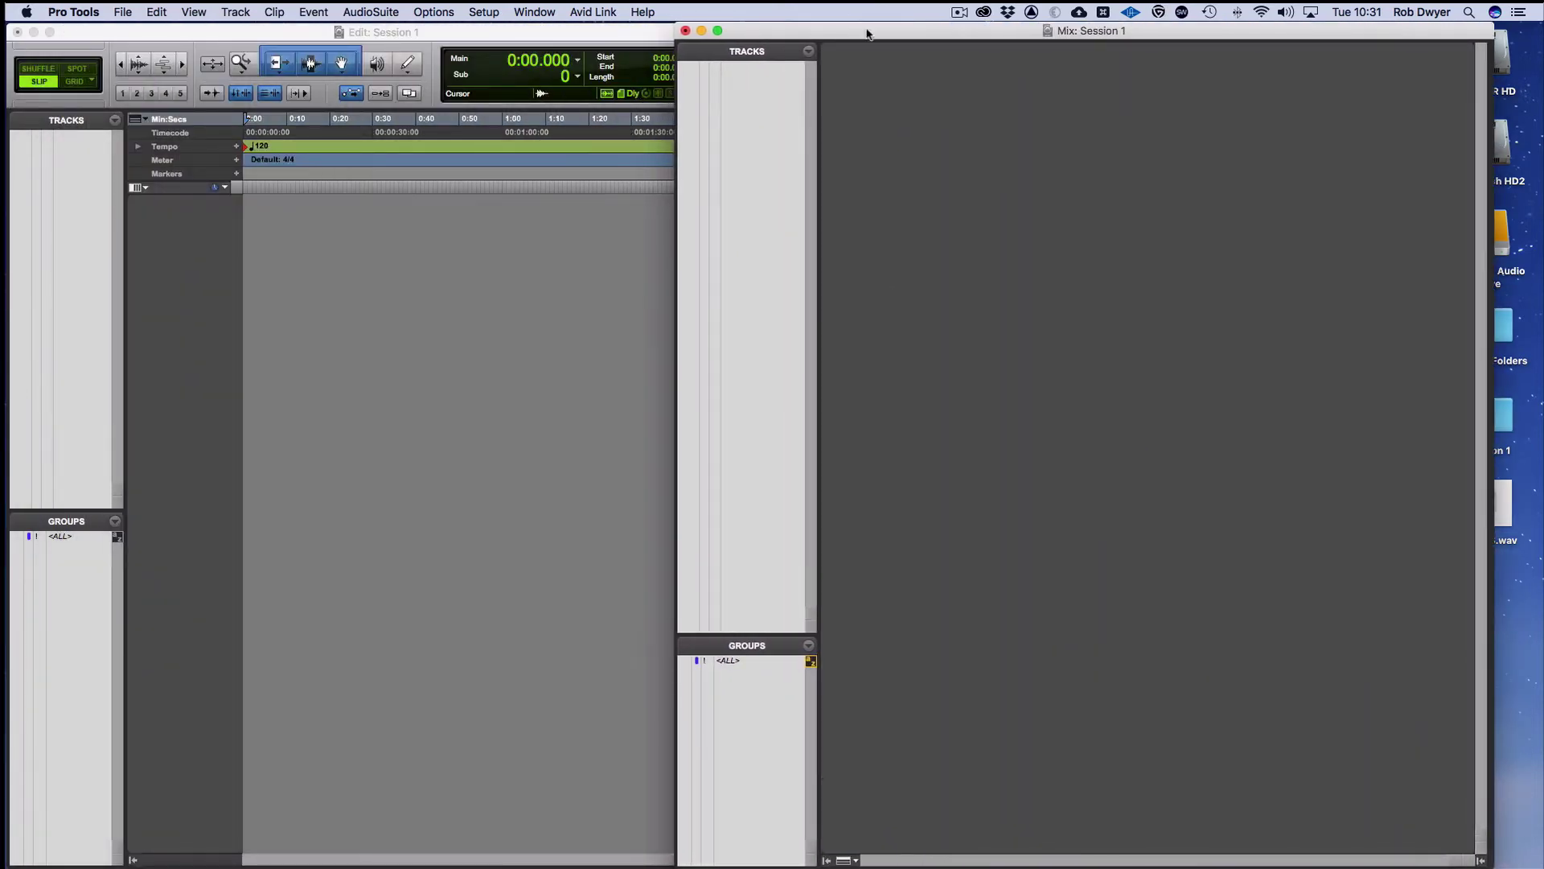
{"action": "left_click_drag", "start_coordinate": [893, 34], "coordinate": [972, 30]}
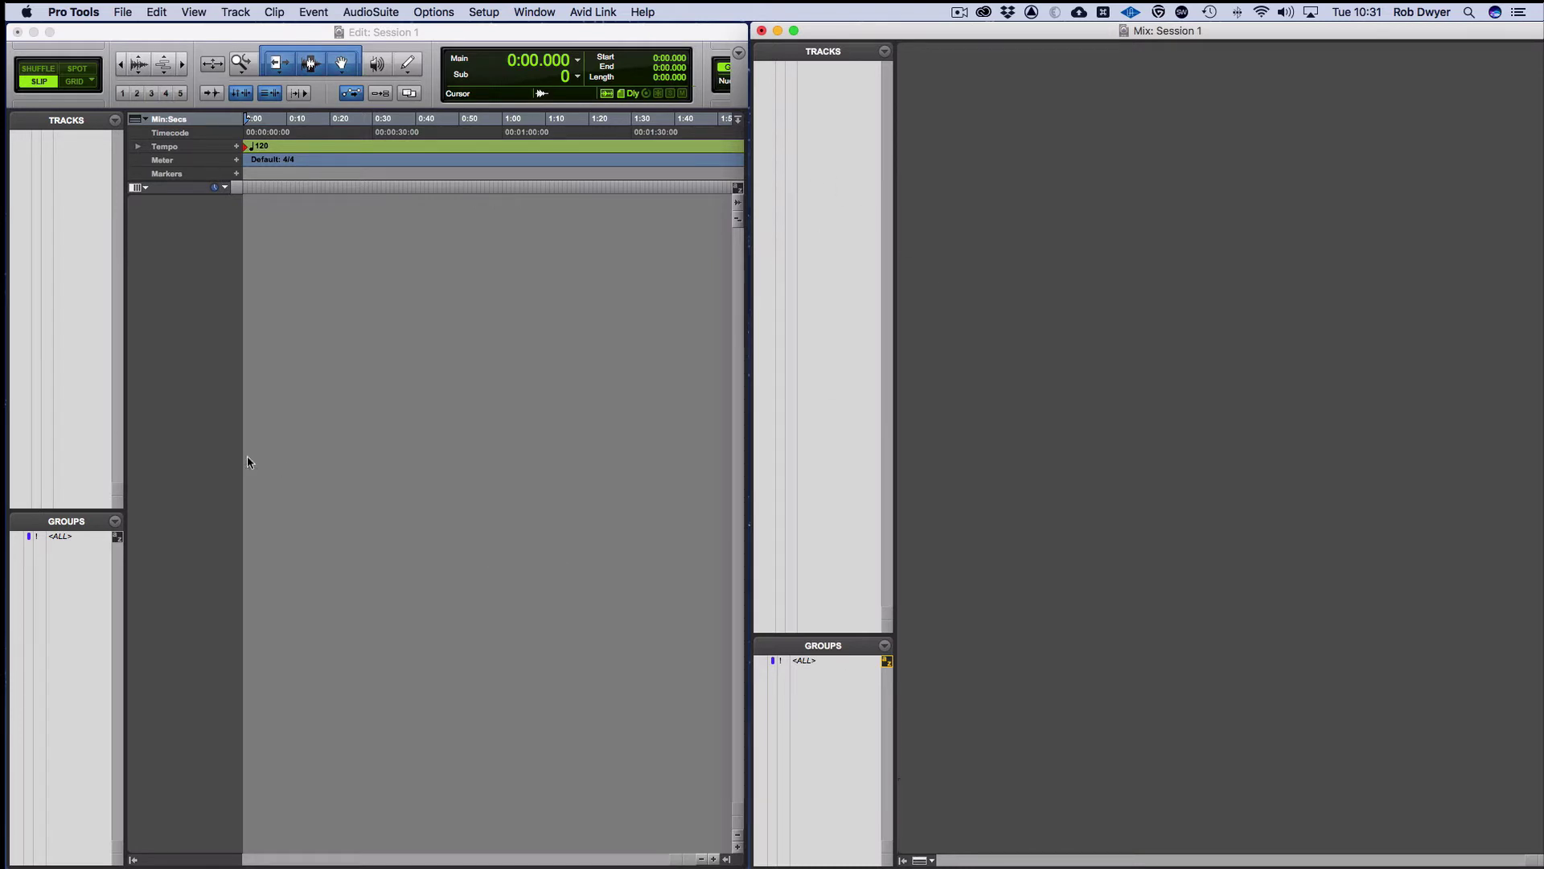
{"action": "left_click", "coordinate": [403, 360]}
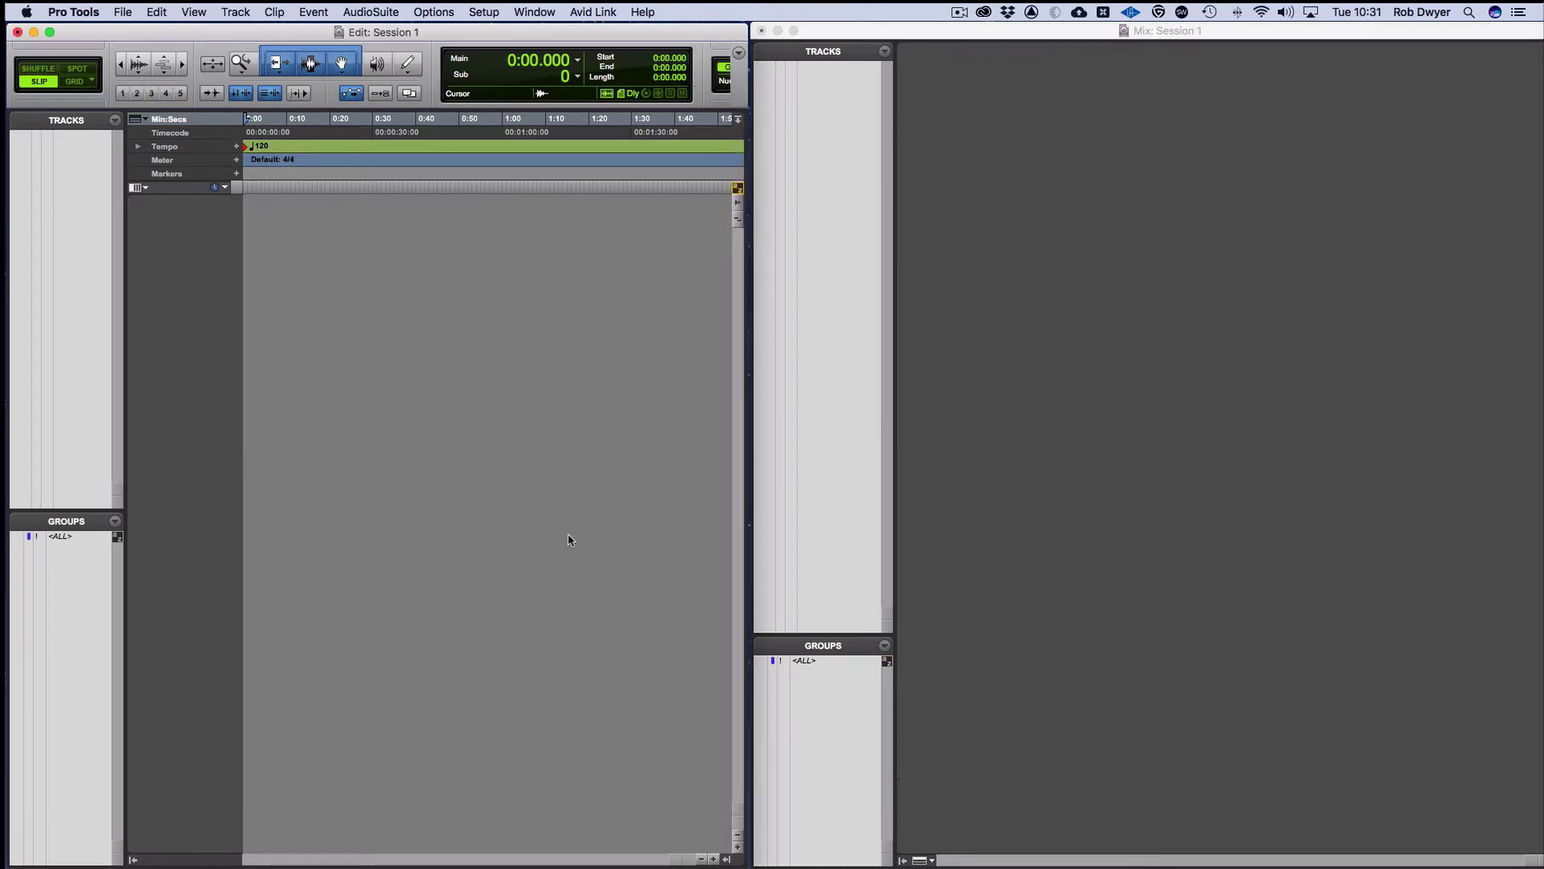
{"action": "left_click_drag", "start_coordinate": [741, 864], "coordinate": [871, 863]}
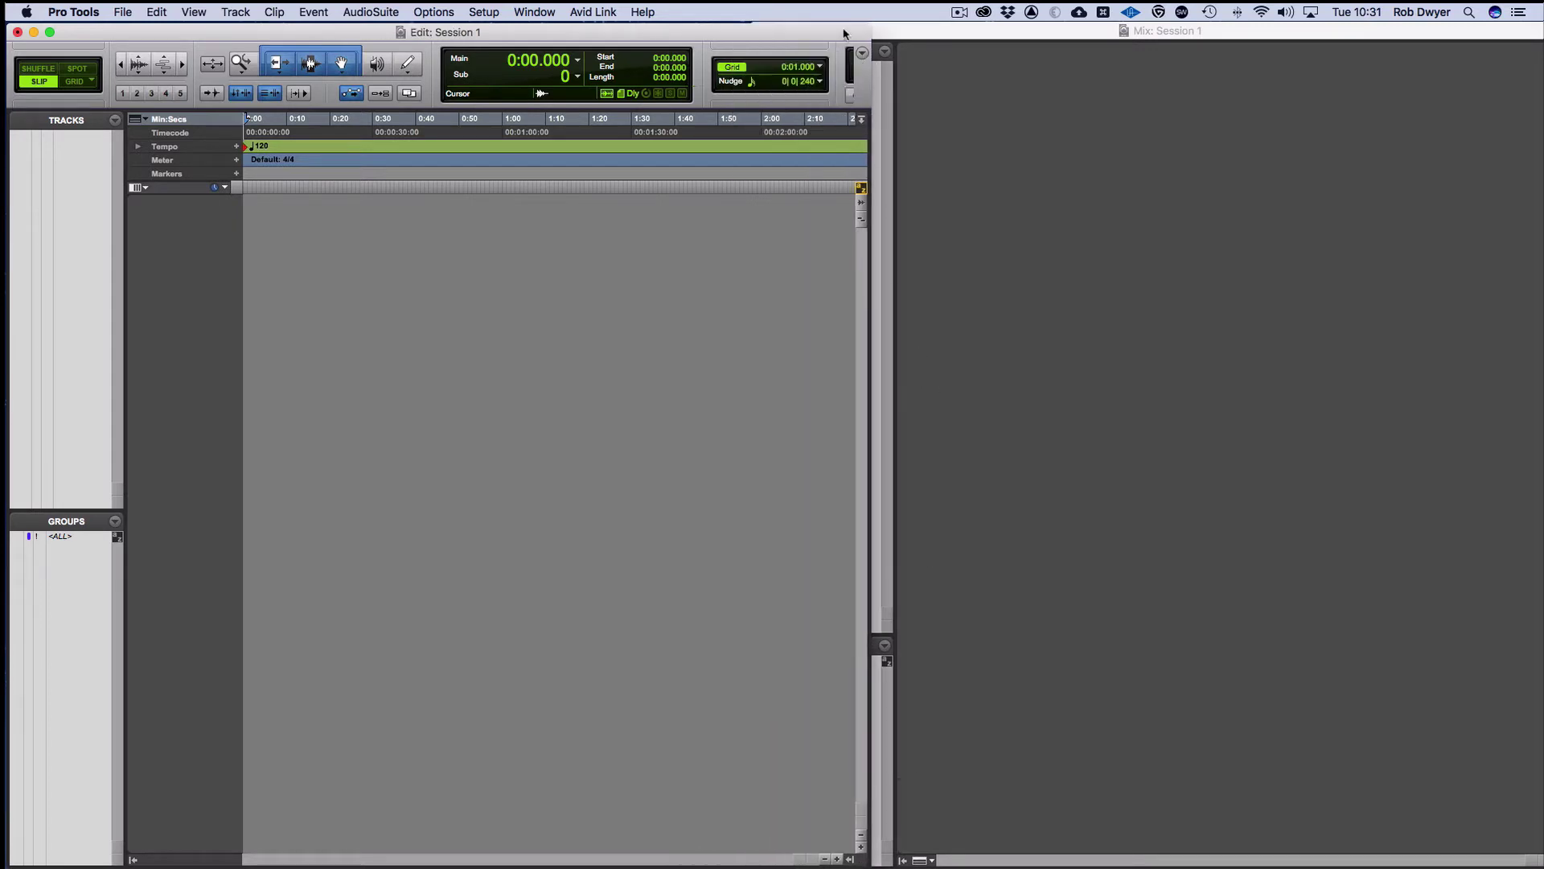
{"action": "left_click_drag", "start_coordinate": [843, 30], "coordinate": [849, 28]}
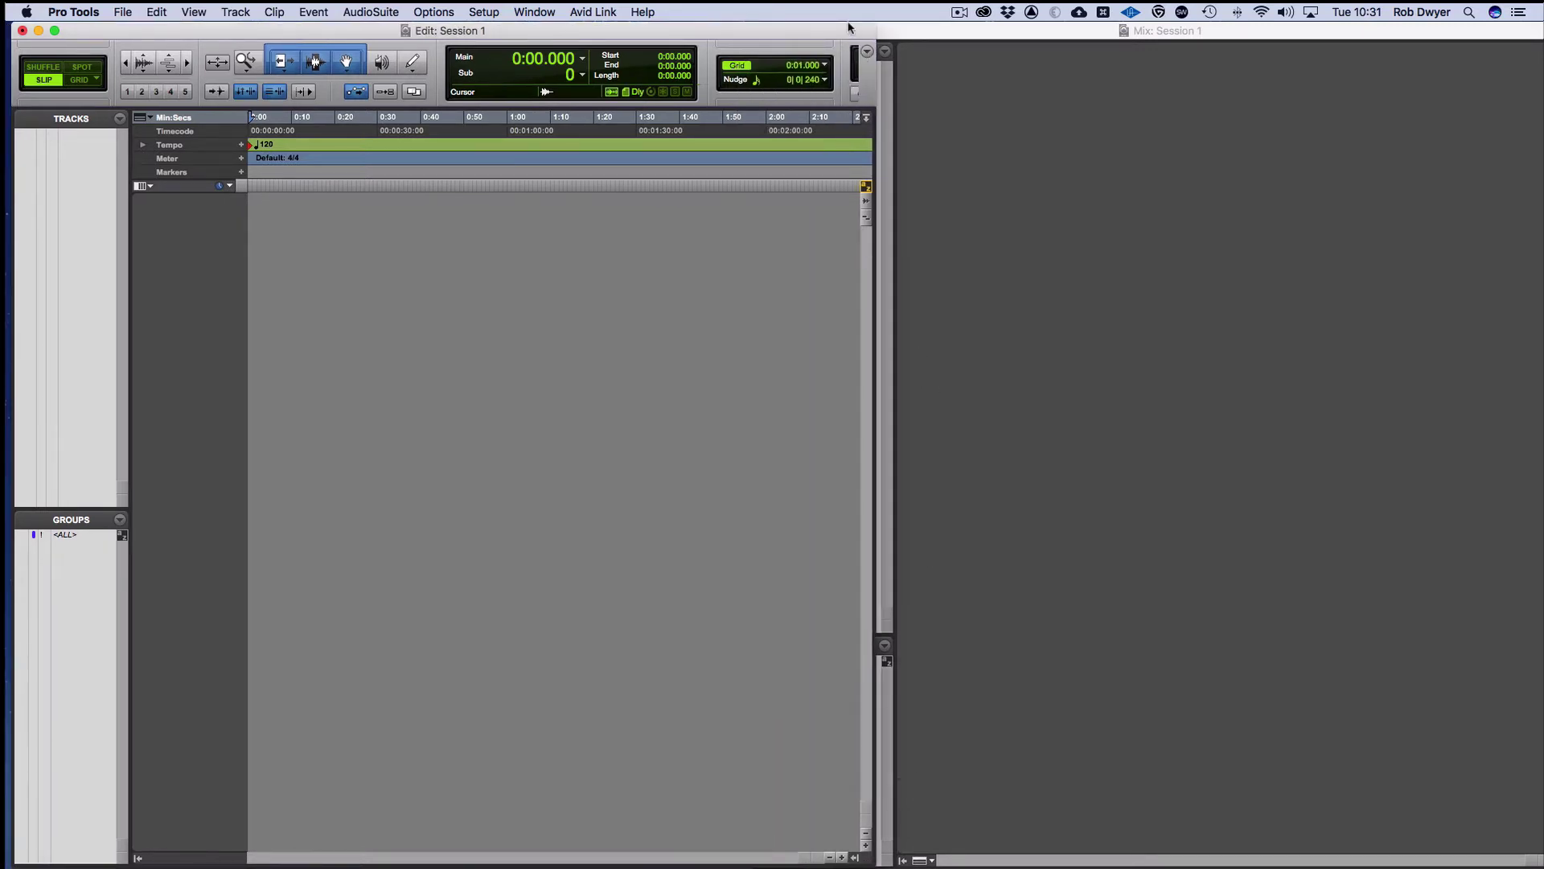
- Toggle to the Mix window and back to the Edit window
{"action": "key", "text": "super+equal"}
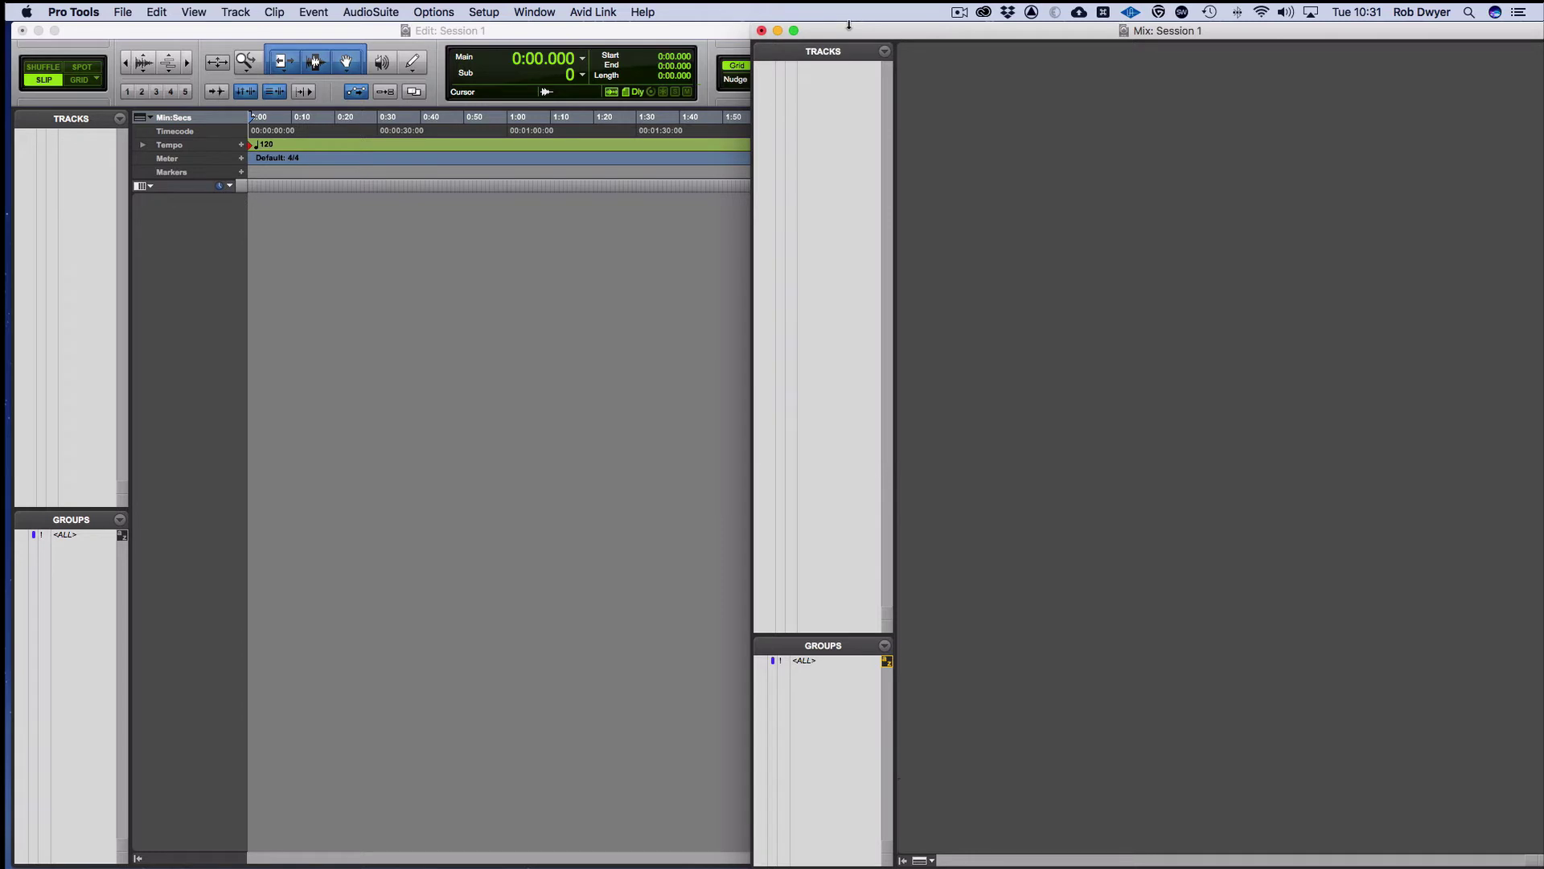
{"action": "key", "text": "super+equal"}
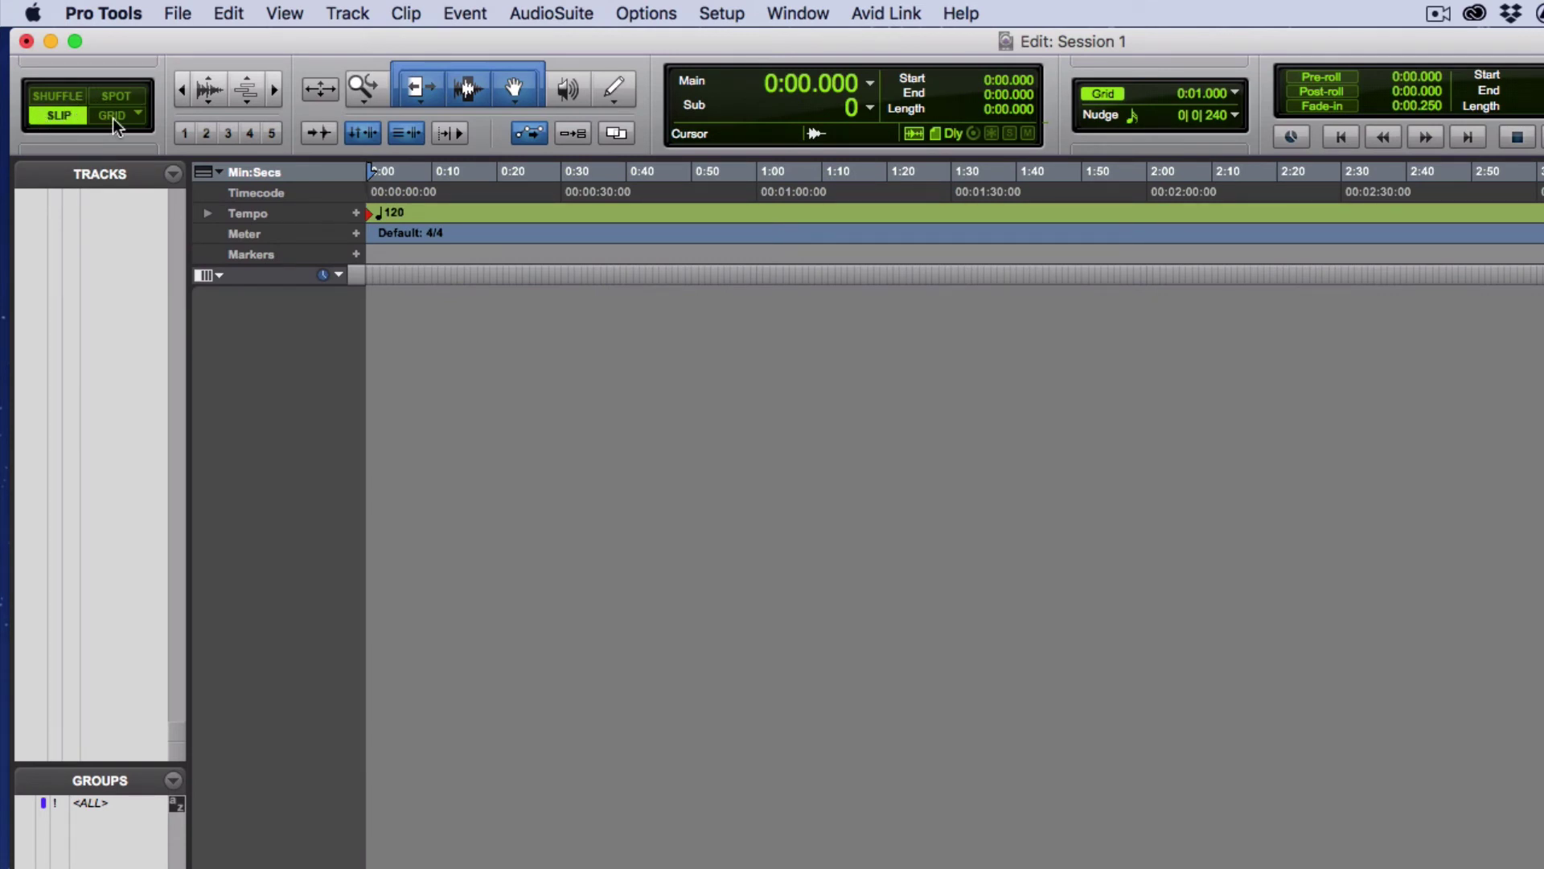
- Try the Shuffle, Slip and Grid edit modes in turn
{"action": "key", "text": "F1"}
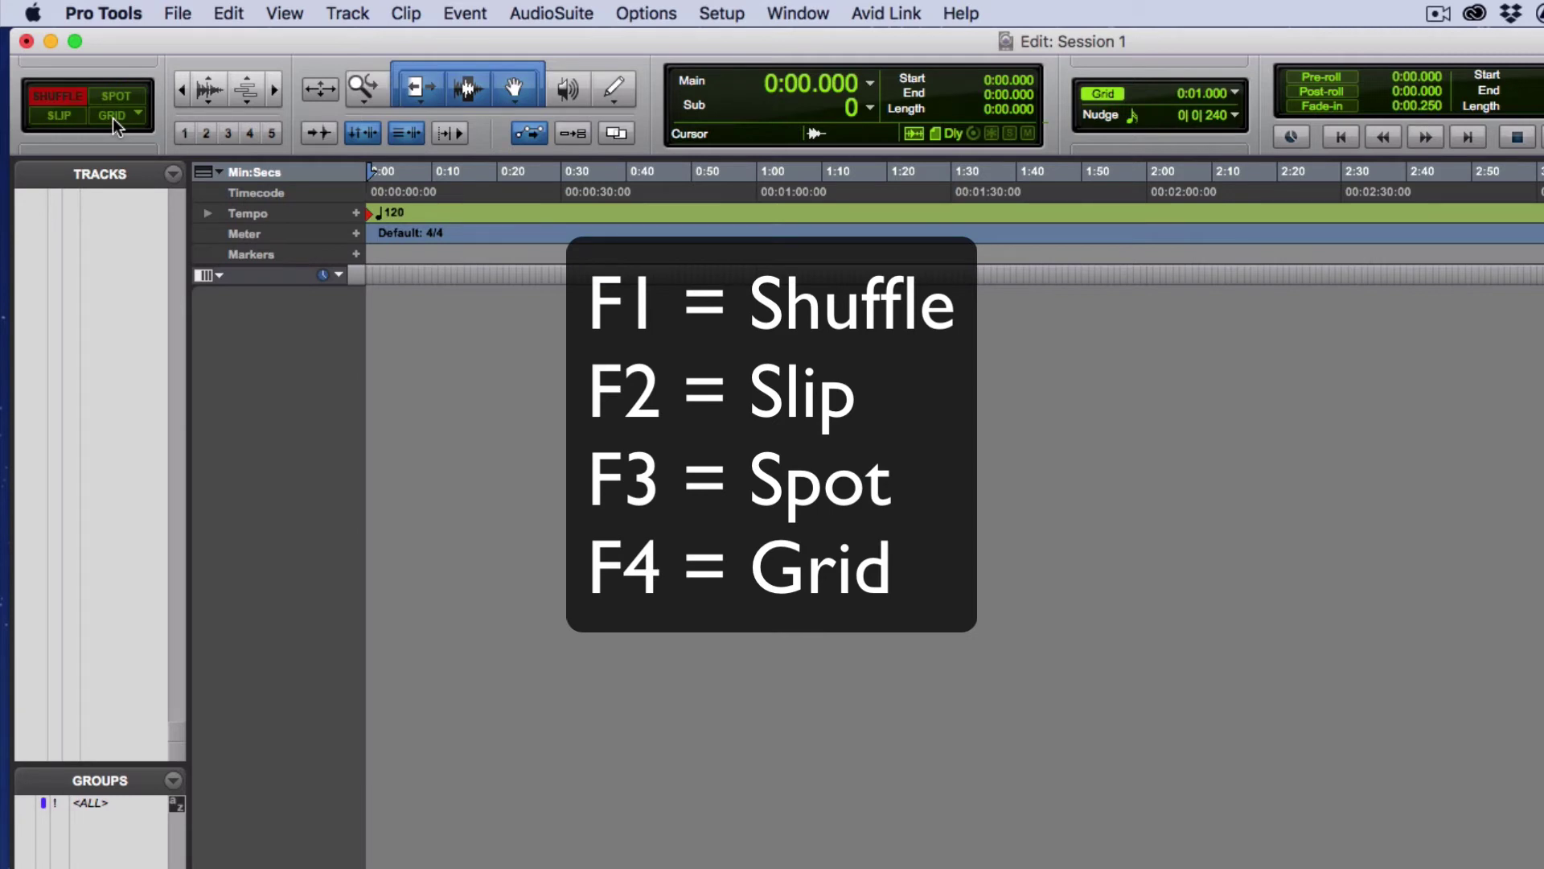
{"action": "key", "text": "F2"}
{"action": "key", "text": "F4"}
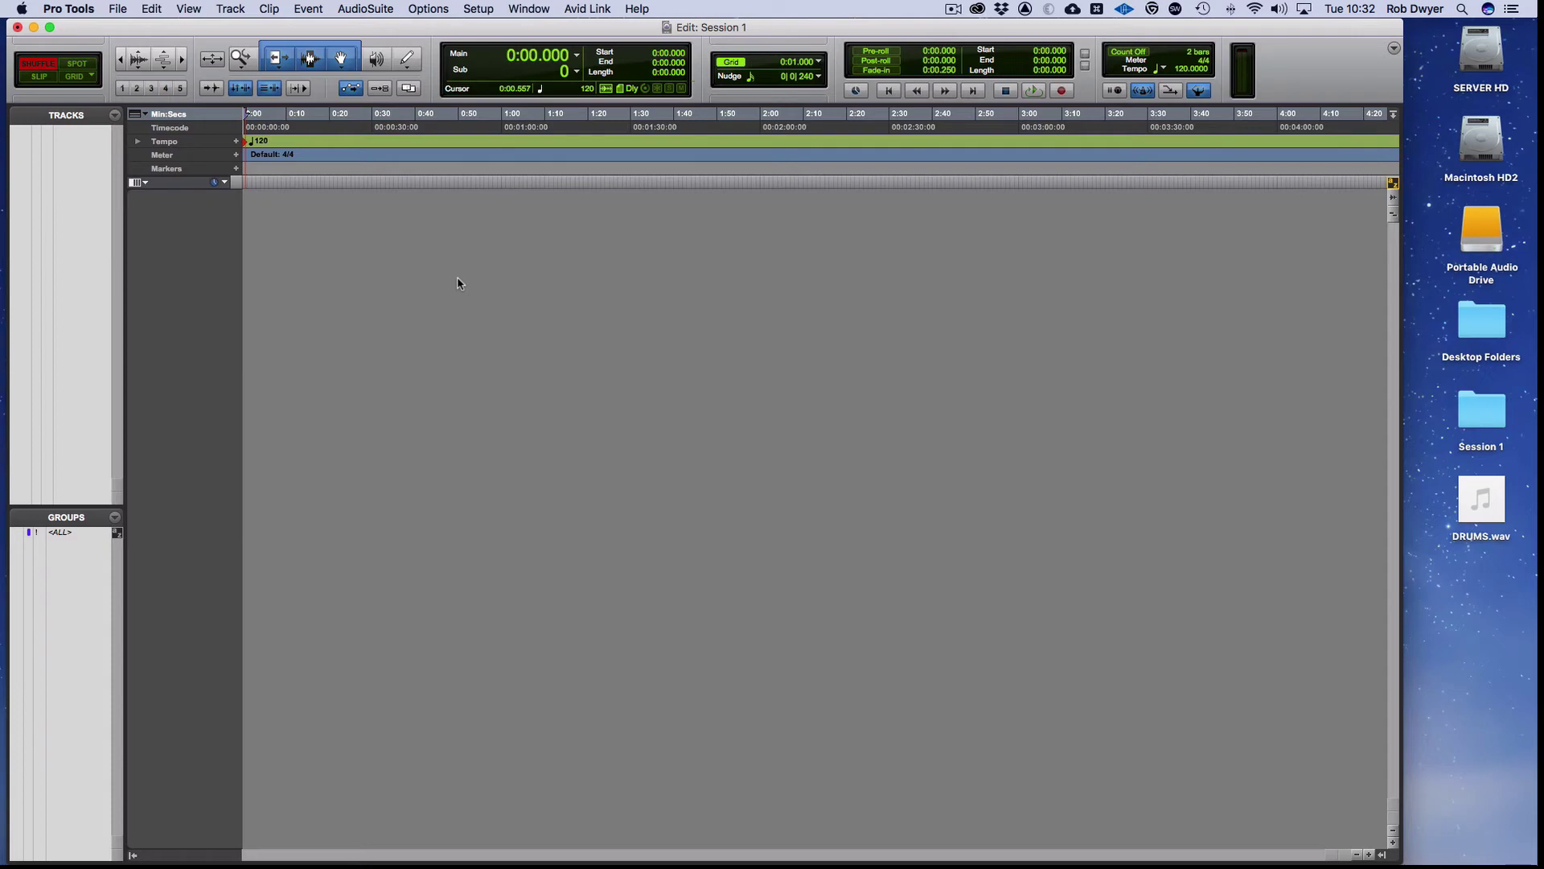
- Zoom in on the empty timeline down to millisecond level and restore the full-session view
{"action": "key", "text": "t"}
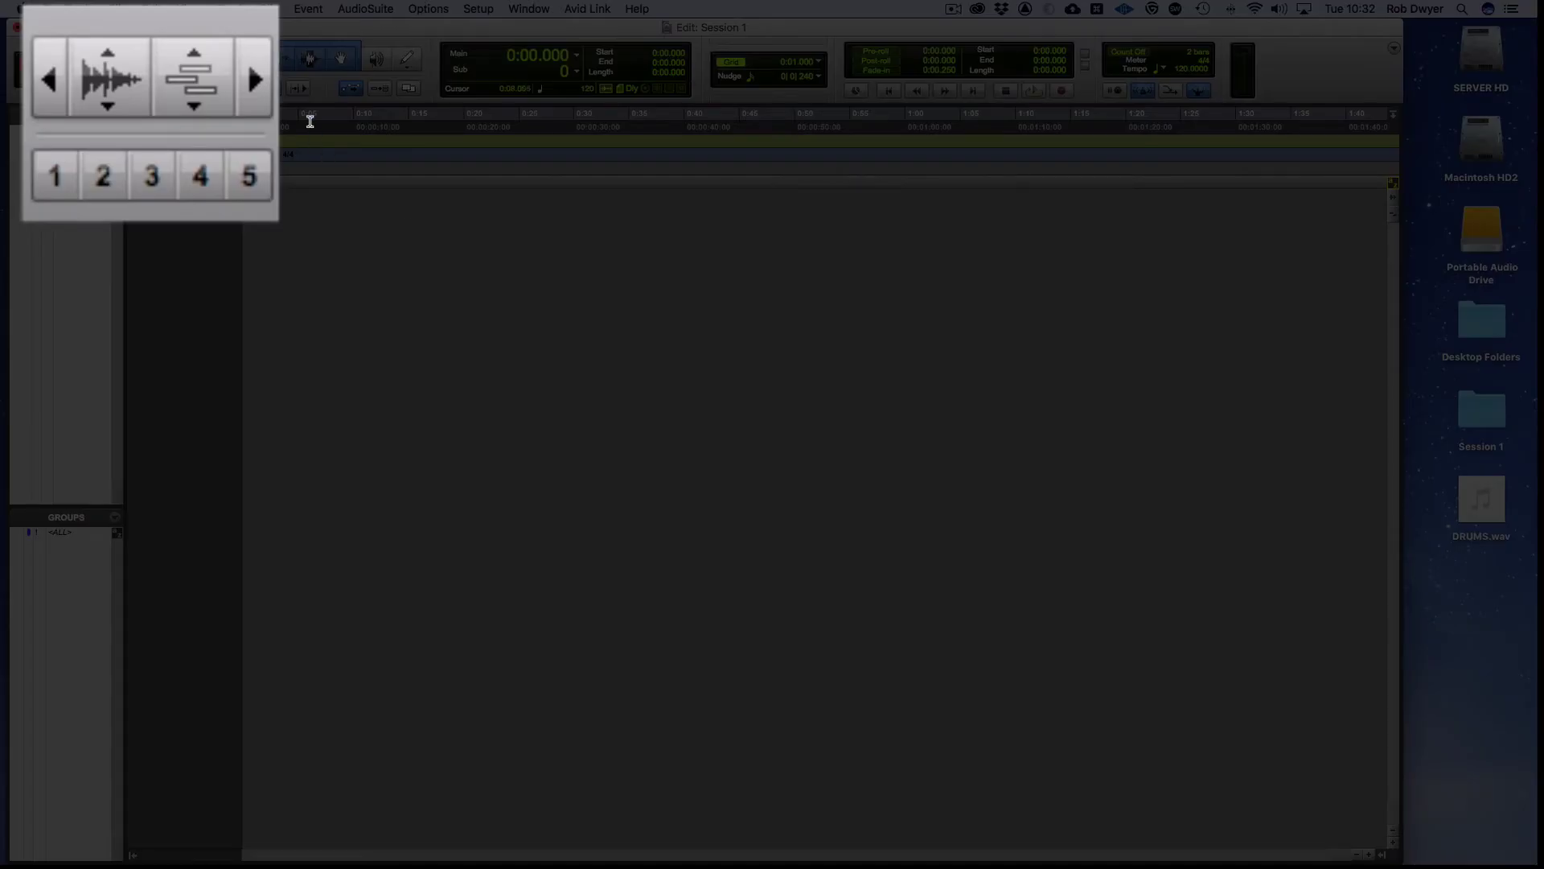
{"action": "key", "text": "t"}
{"action": "key", "text": "t"}
{"action": "key", "text": "t"}
{"action": "key", "text": "t"}
{"action": "key", "text": "t"}
{"action": "key", "text": "t"}
{"action": "key", "text": "t"}
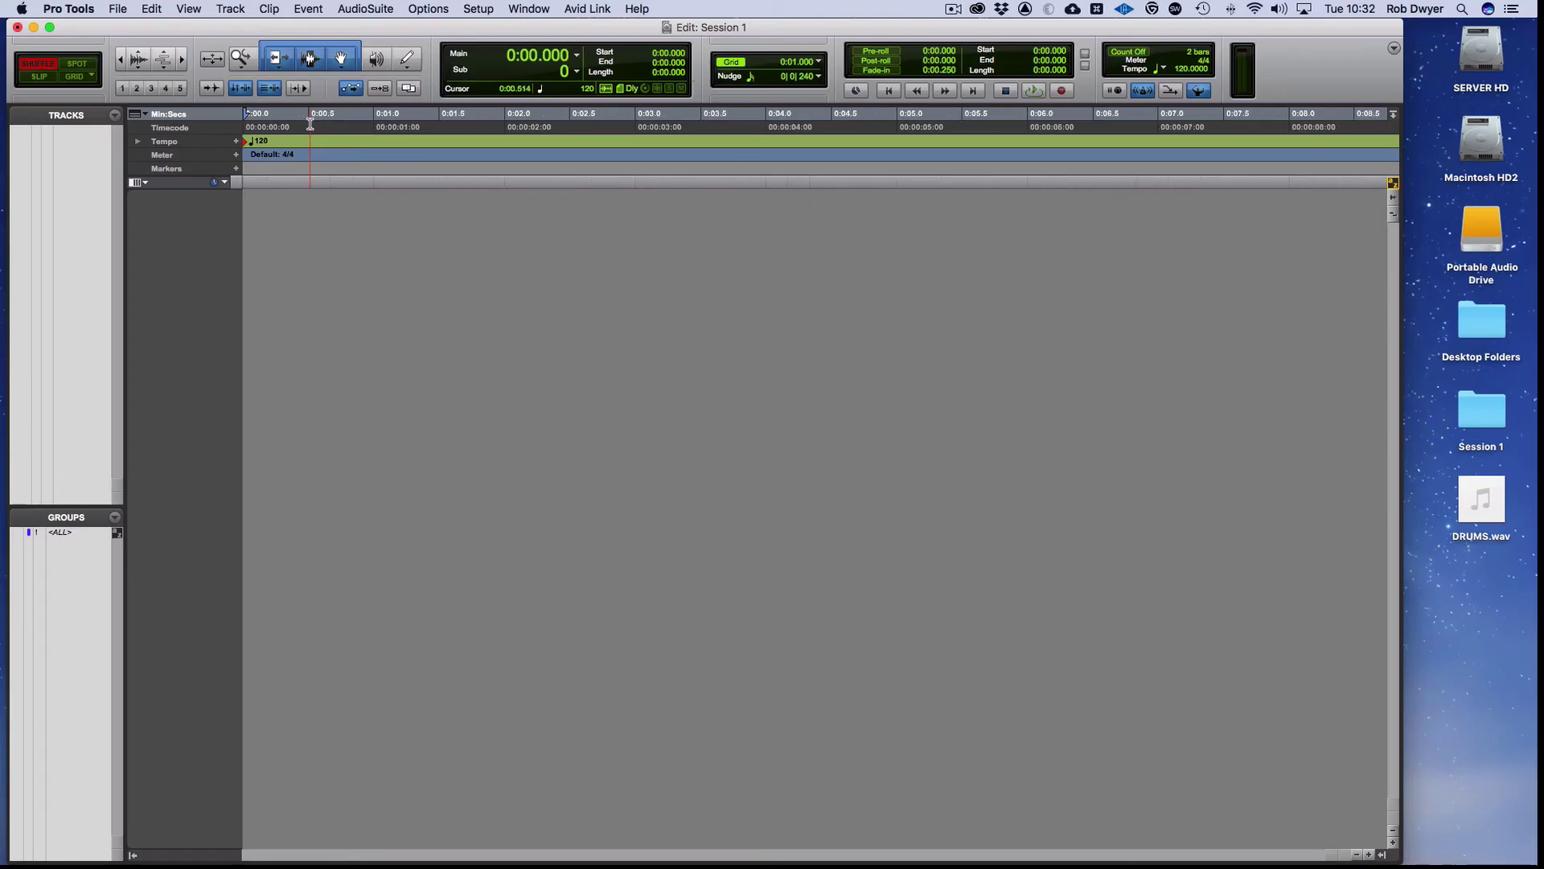
{"action": "key", "text": "t"}
{"action": "key", "text": "t"}
{"action": "key", "text": "t"}
{"action": "key", "text": "t"}
{"action": "key", "text": "t"}
{"action": "key", "text": "t"}
{"action": "key", "text": "t"}
{"action": "key", "text": "t"}
{"action": "key", "text": "t"}
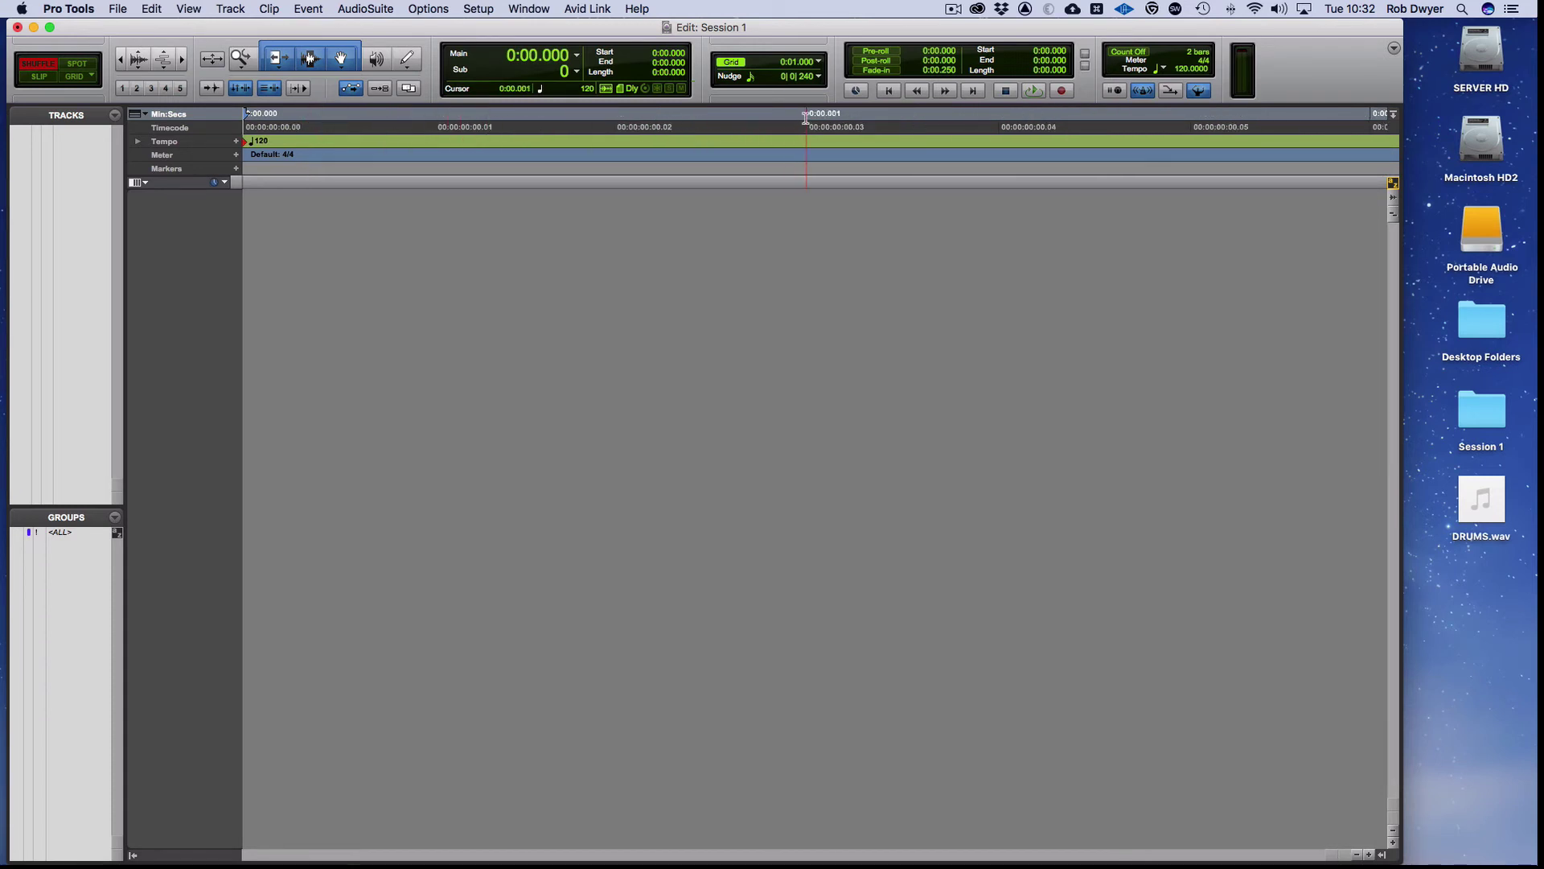
{"action": "key", "text": "alt+a"}
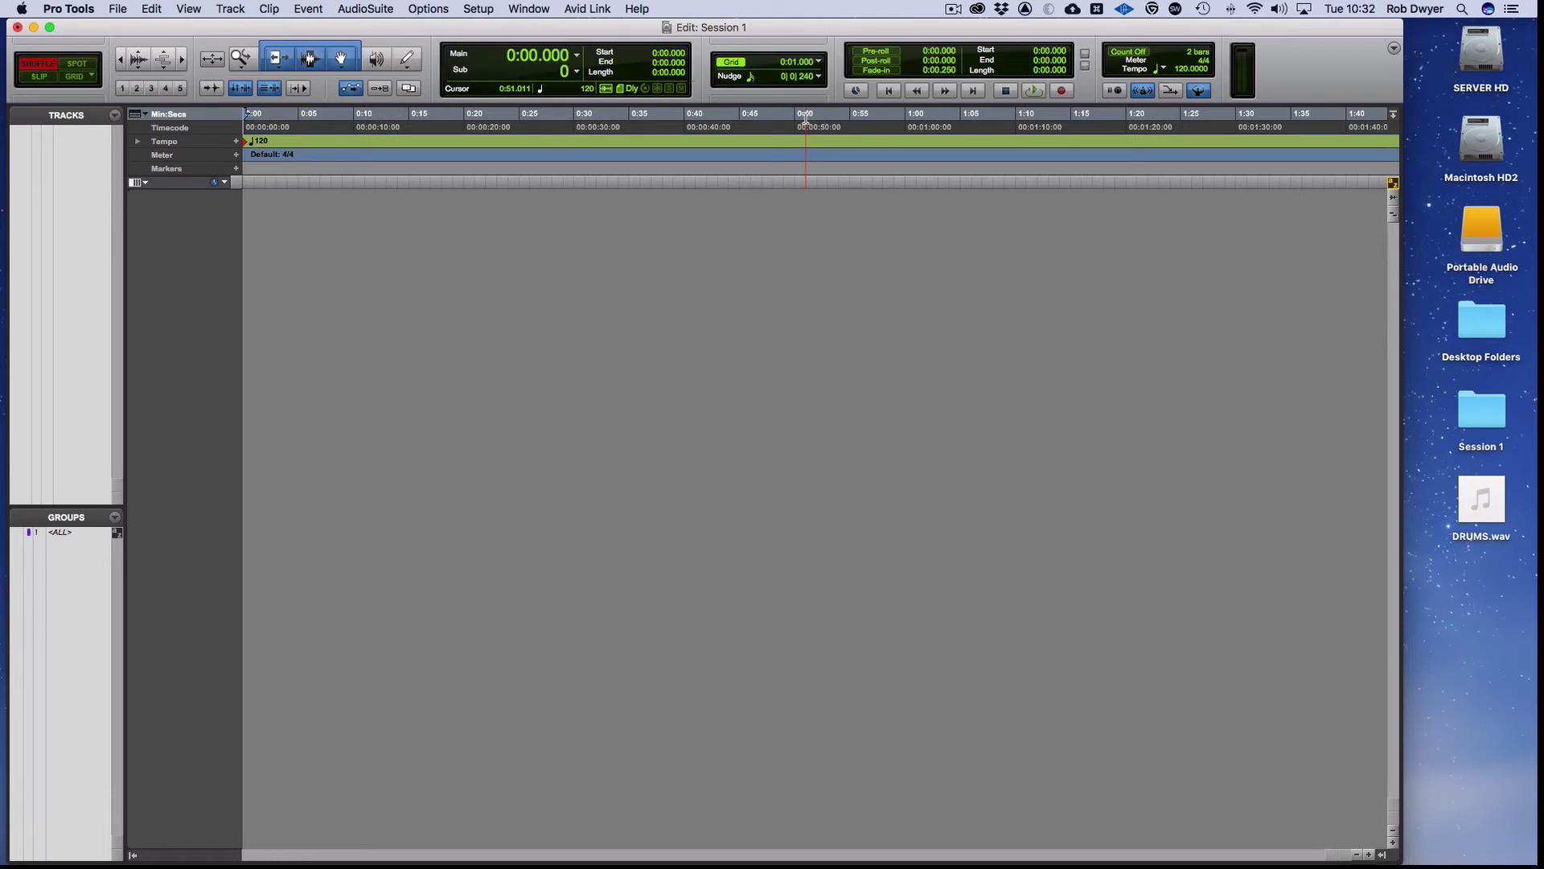
- Set the edit mode to Slip, and zoom the timeline in once more before restoring the full-session view
{"action": "key", "text": "F2"}
{"action": "key", "text": "t"}
{"action": "key", "text": "t"}
{"action": "key", "text": "t"}
{"action": "key", "text": "t"}
{"action": "key", "text": "t"}
{"action": "key", "text": "t"}
{"action": "key", "text": "t"}
{"action": "key", "text": "t"}
{"action": "key", "text": "t"}
{"action": "key", "text": "t"}
{"action": "key", "text": "t"}
{"action": "key", "text": "t"}
{"action": "key", "text": "t"}
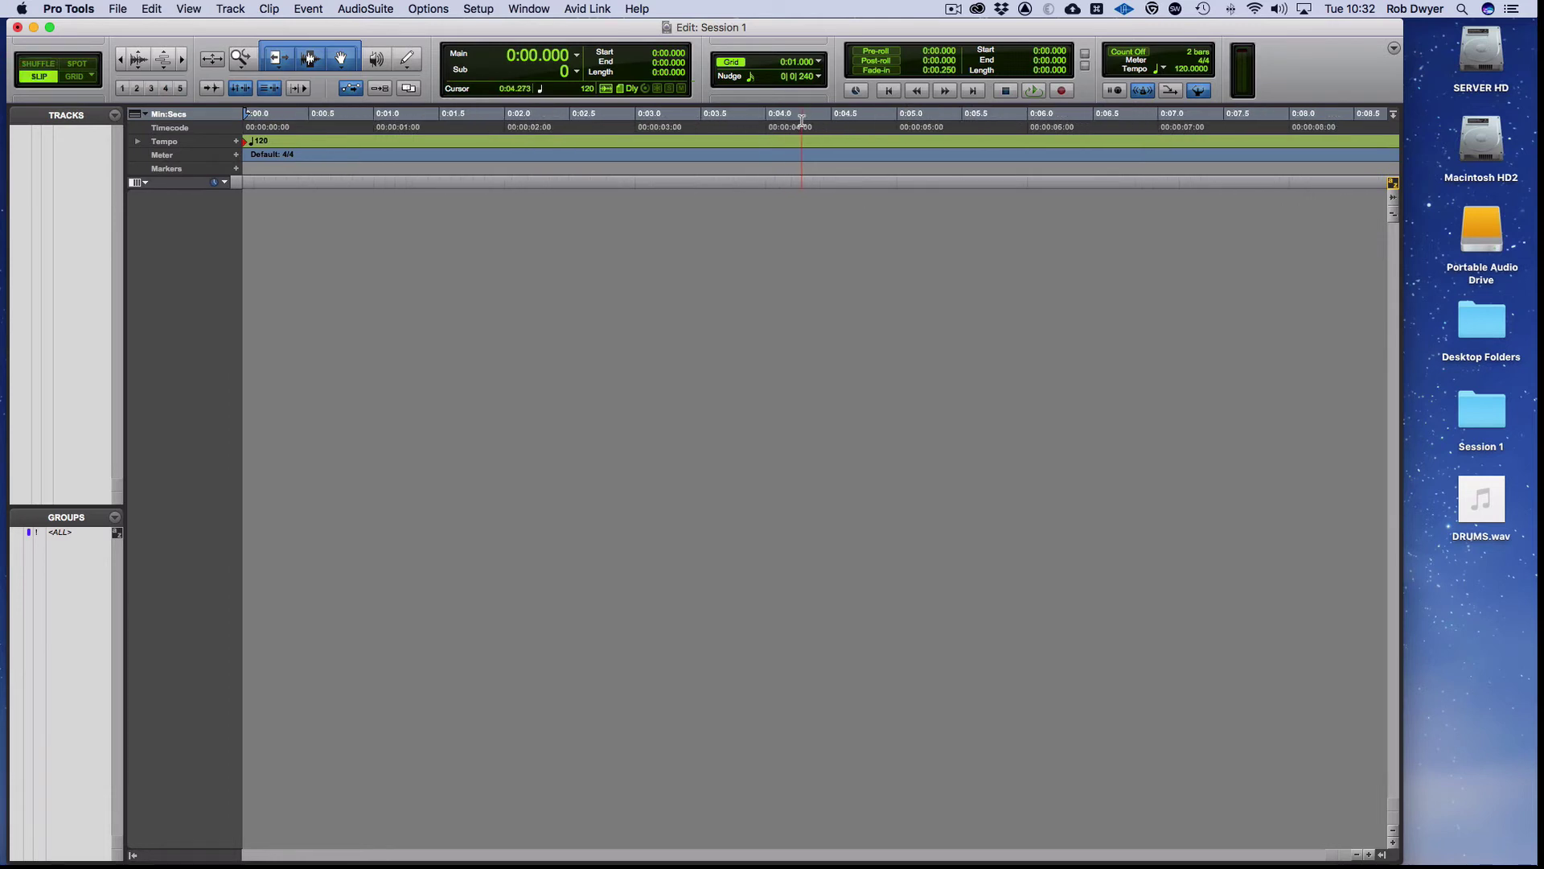
{"action": "key", "text": "alt+a"}
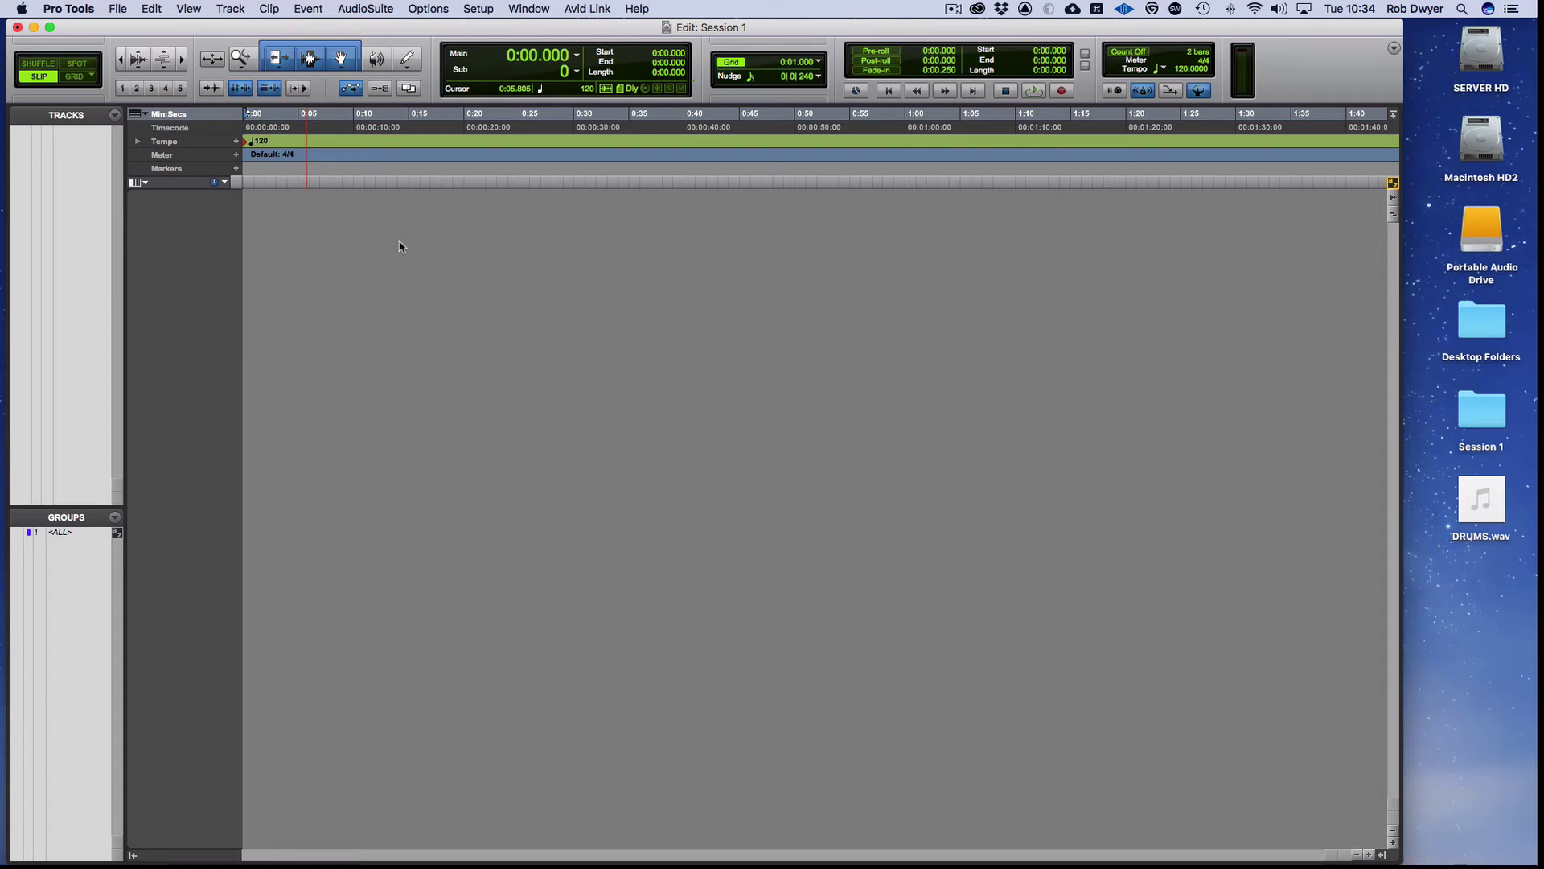
- Start an audio import and select DRUMS.wav from the Desktop
{"action": "left_click", "coordinate": [125, 10]}
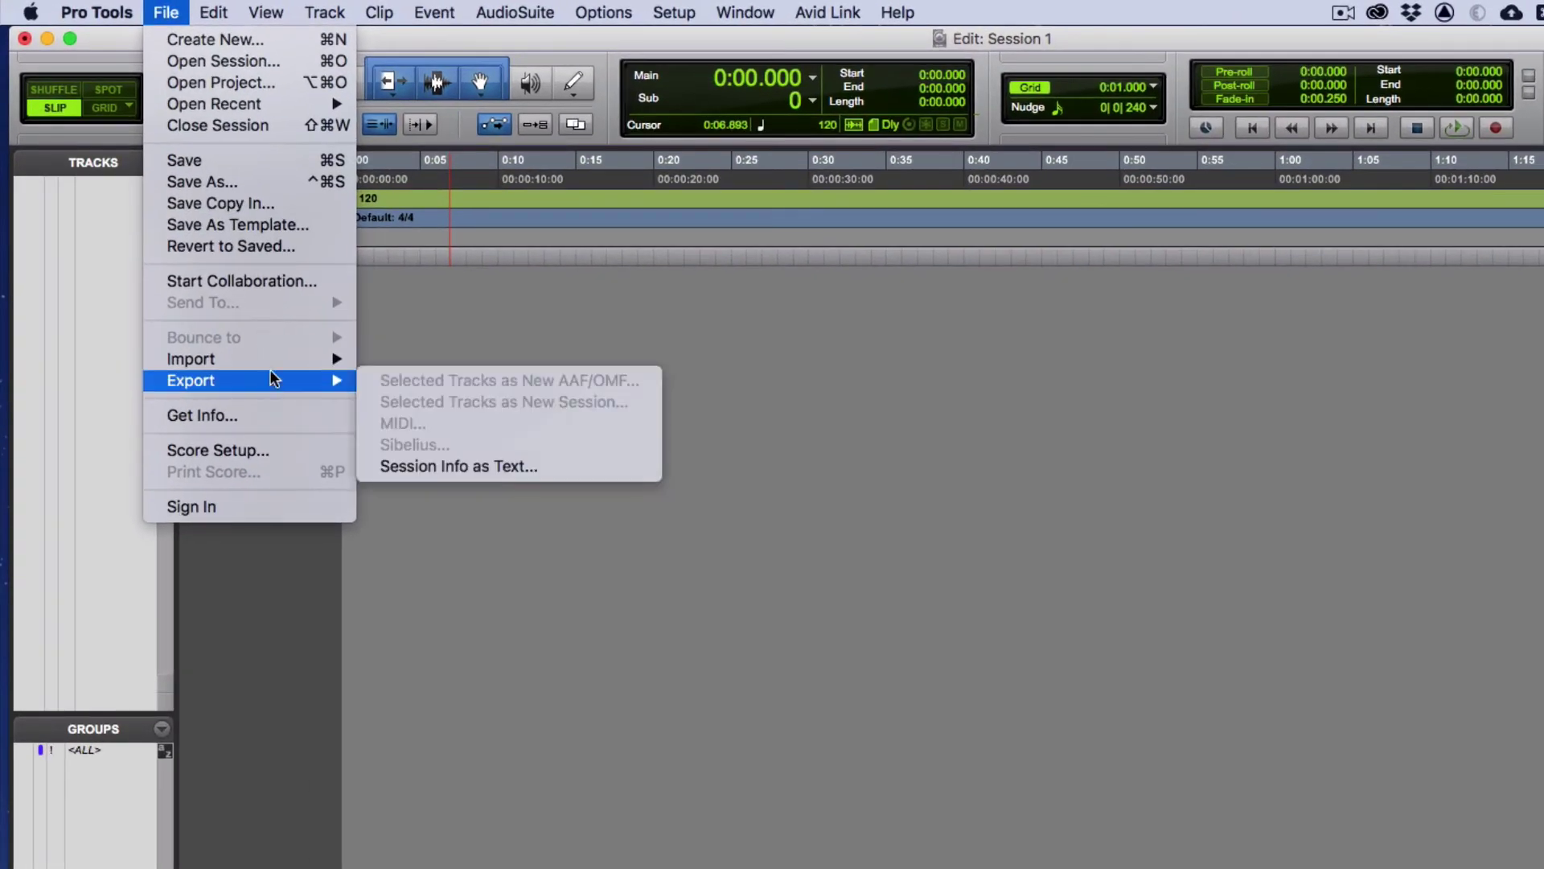
{"action": "mouse_move", "coordinate": [191, 257]}
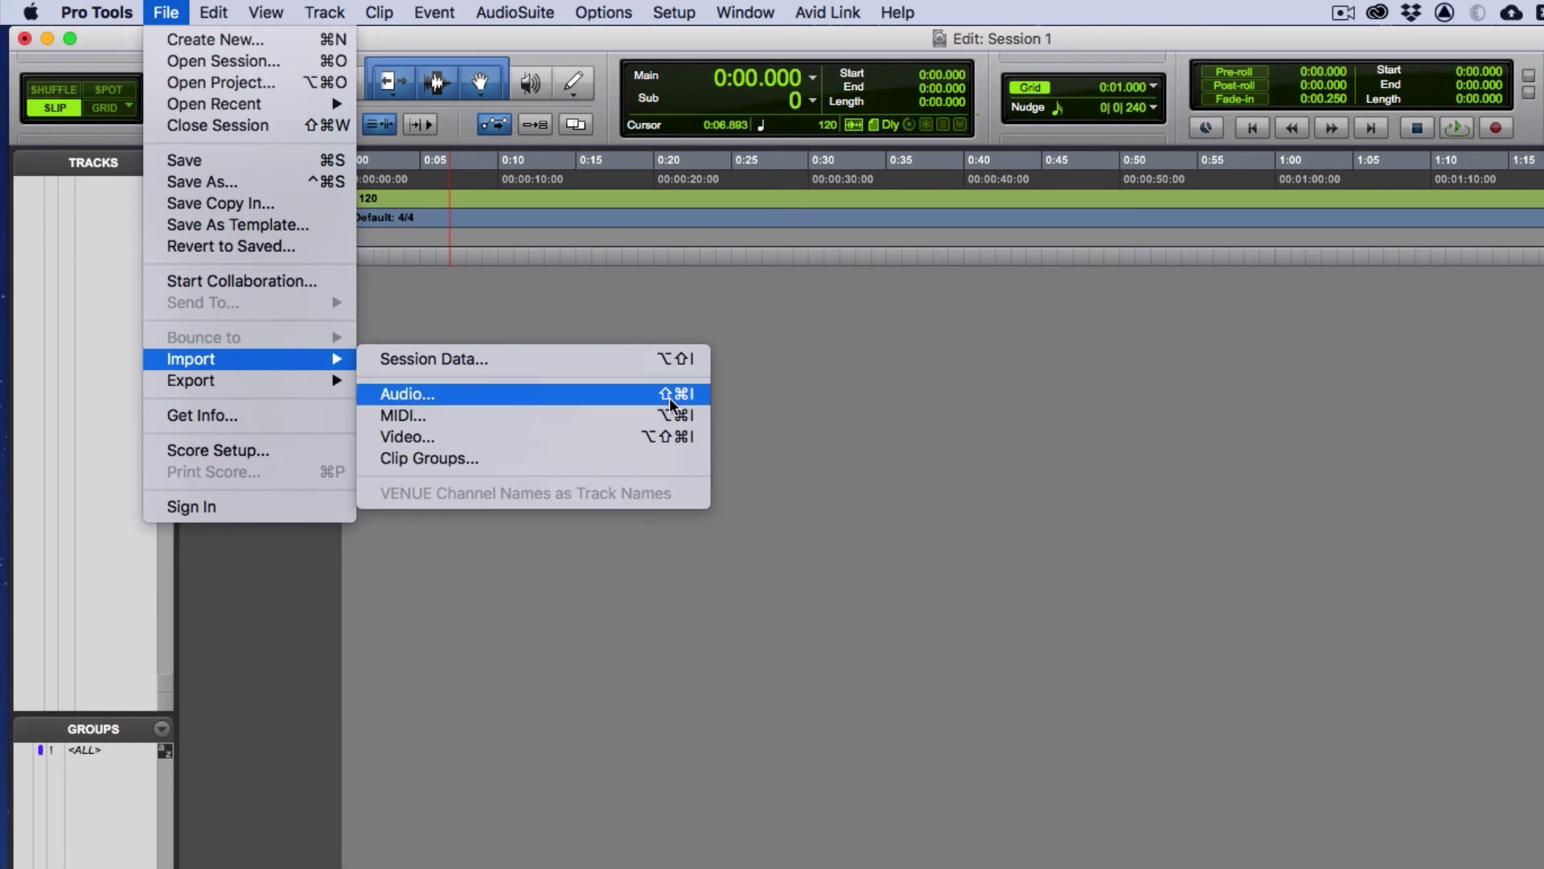
{"action": "key", "text": "super+shift+i"}
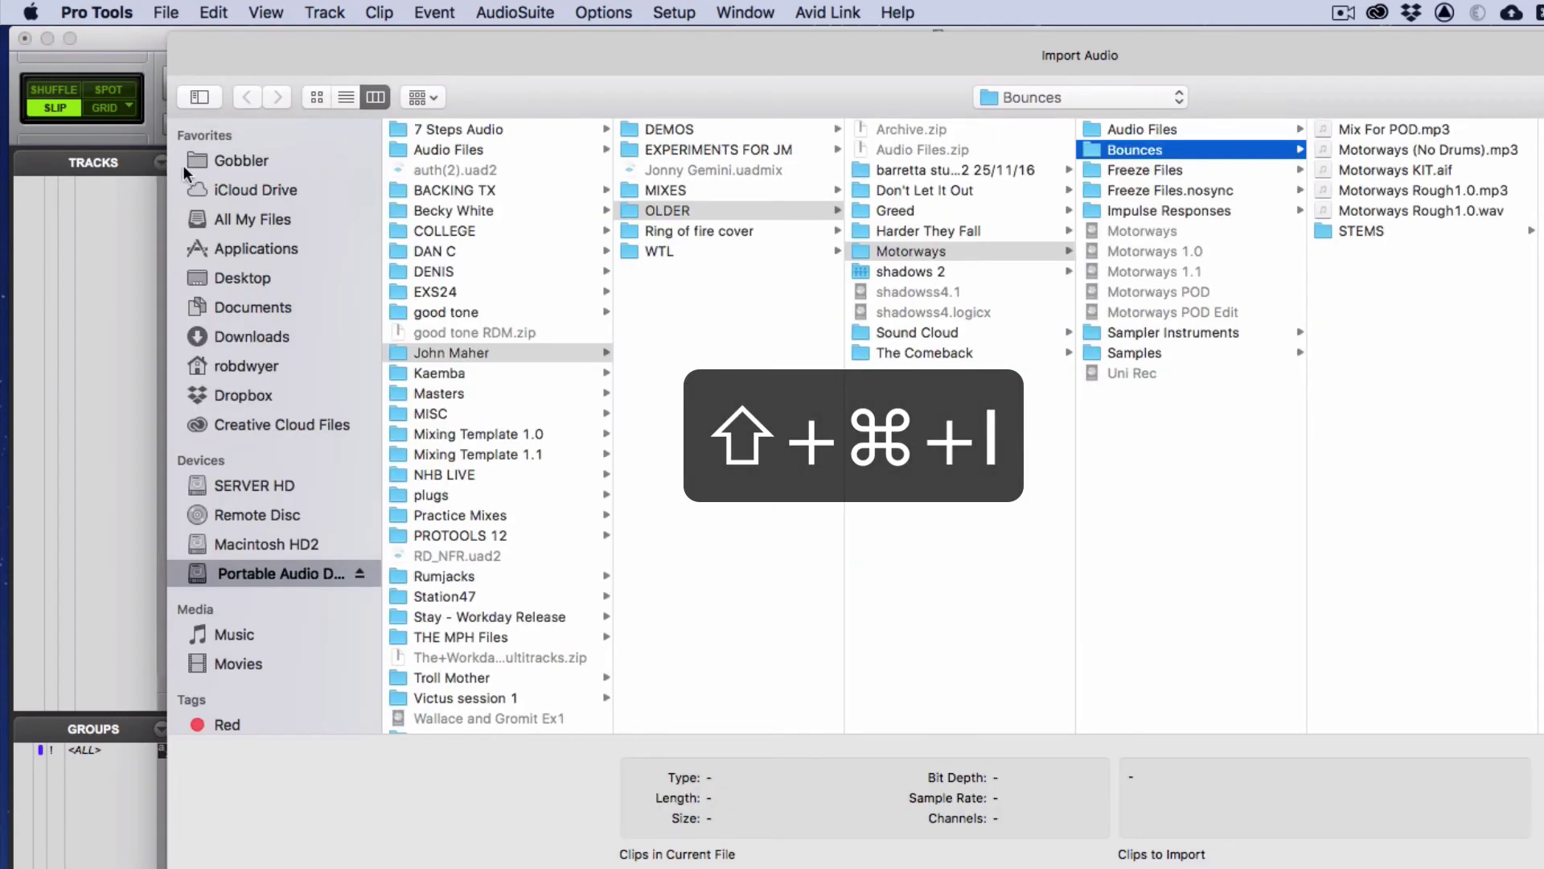
{"action": "left_click", "coordinate": [255, 270]}
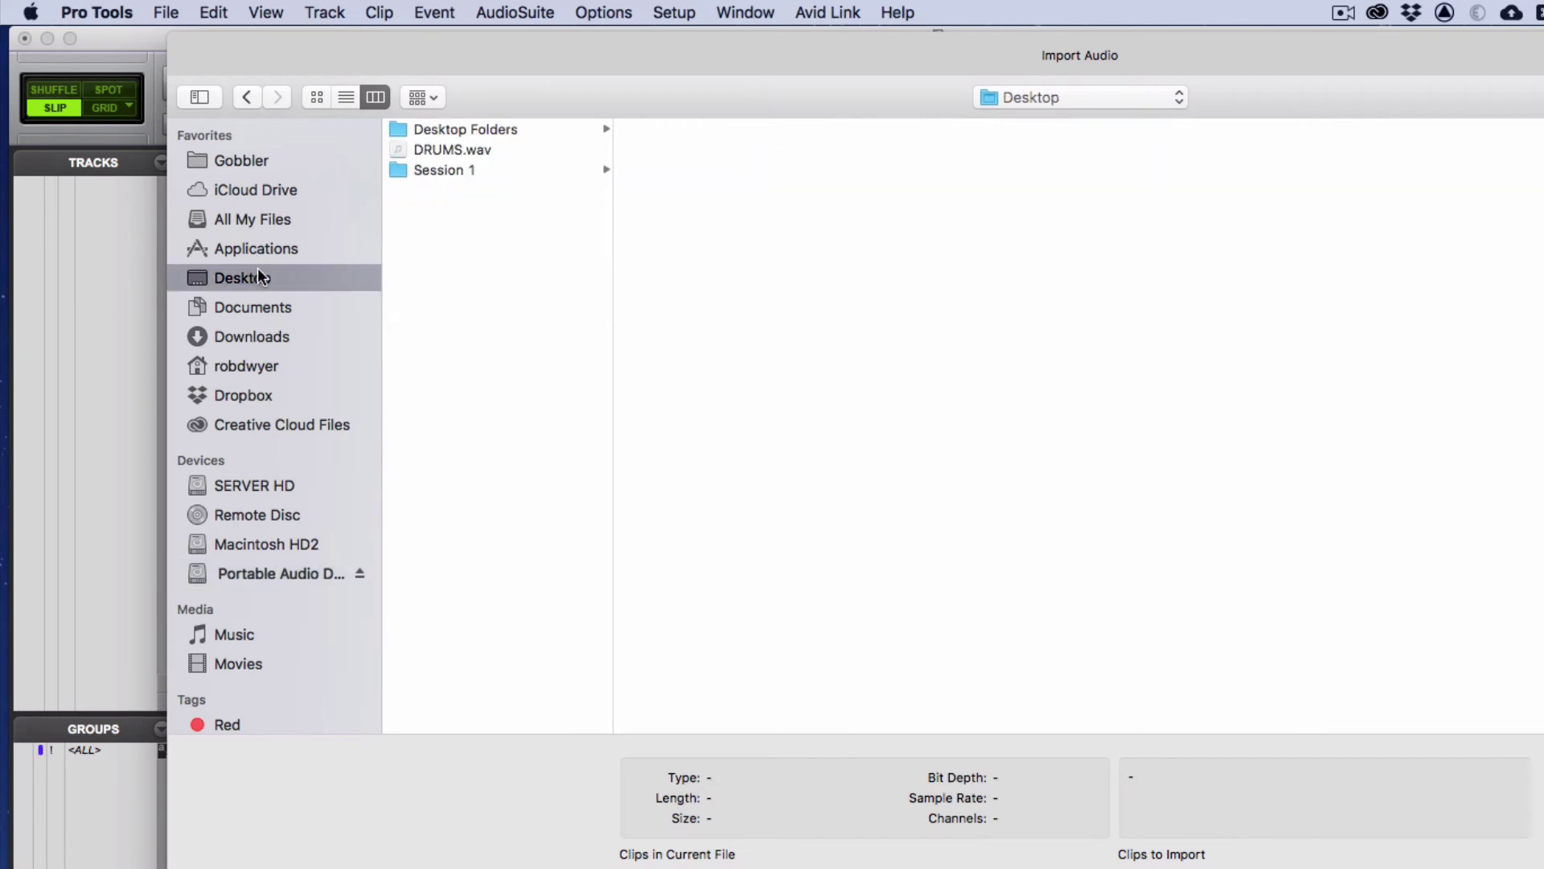
{"action": "left_click", "coordinate": [460, 151]}
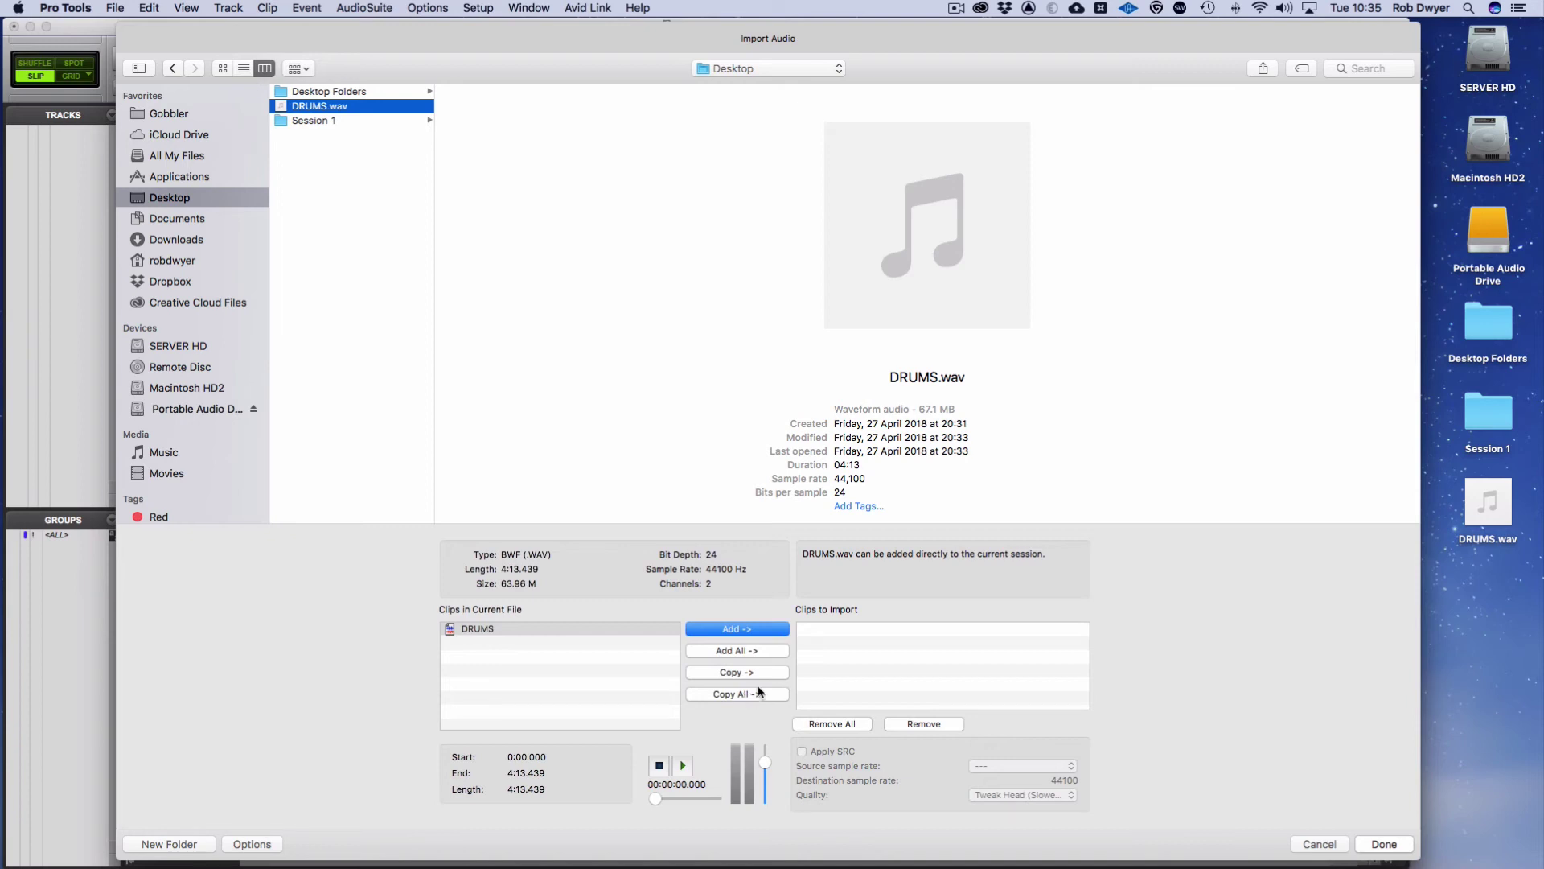
- Inspect the Audio Files folder inside the Session 1 folder in Finder and close the Finder window
{"action": "double_click", "coordinate": [1494, 422]}
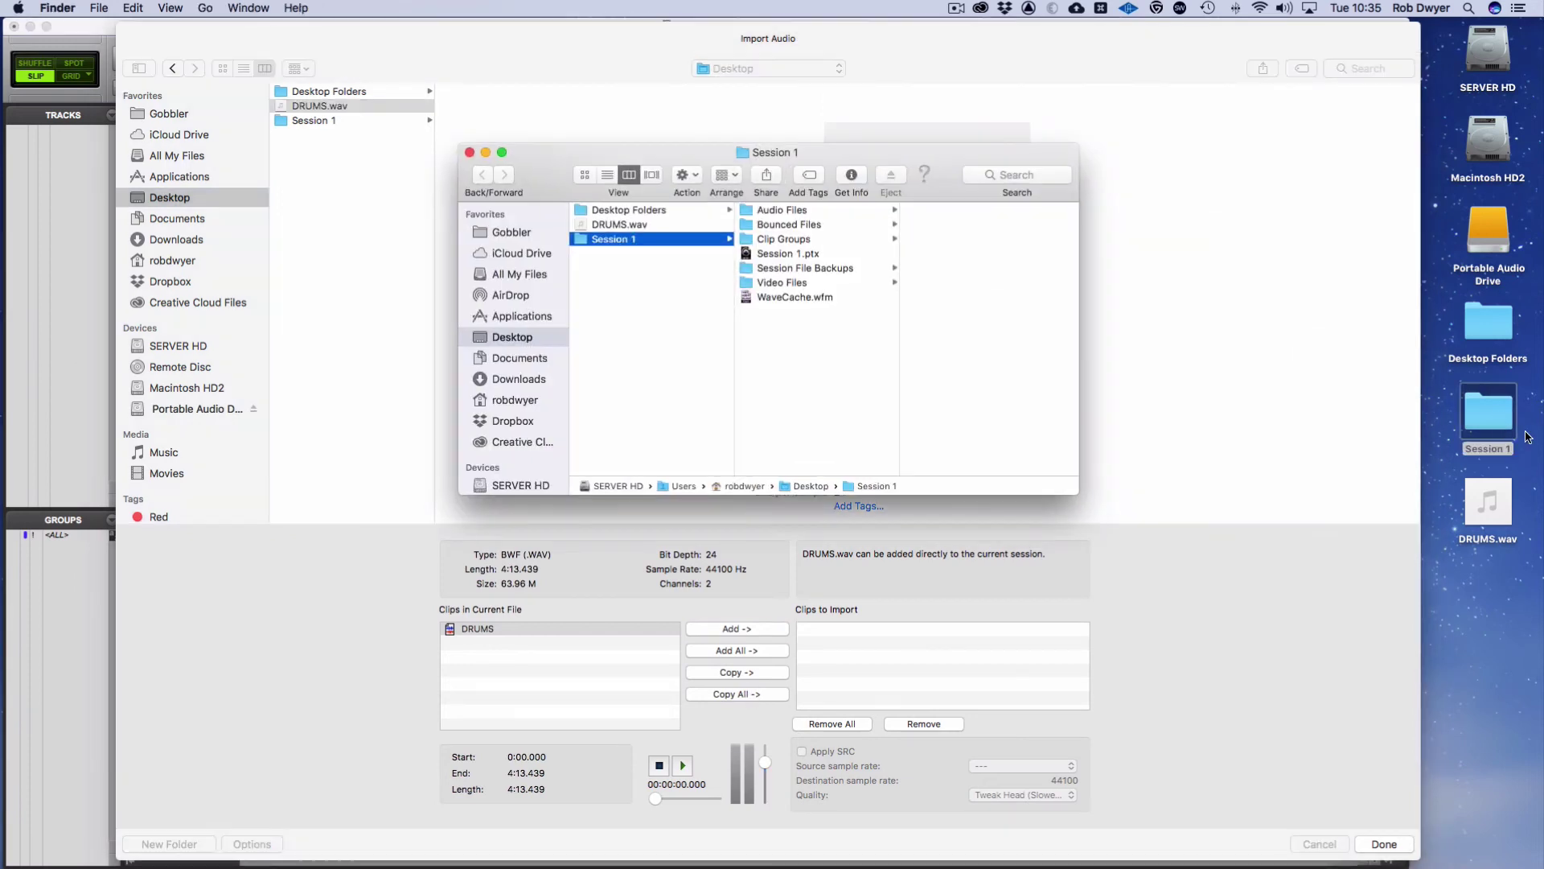
{"action": "left_click", "coordinate": [843, 211]}
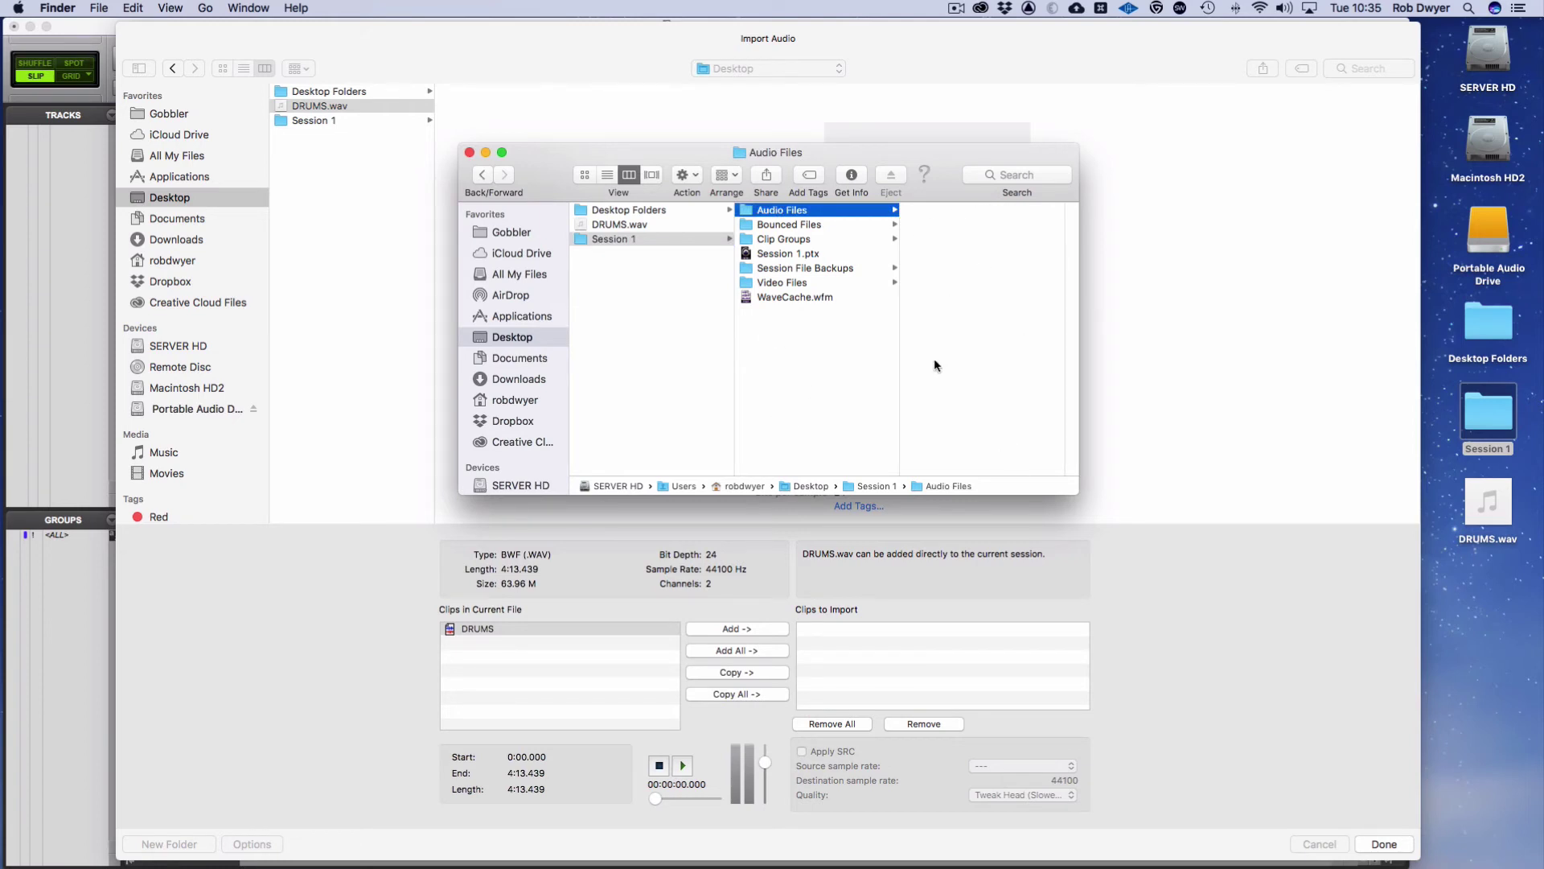
{"action": "left_click", "coordinate": [469, 153]}
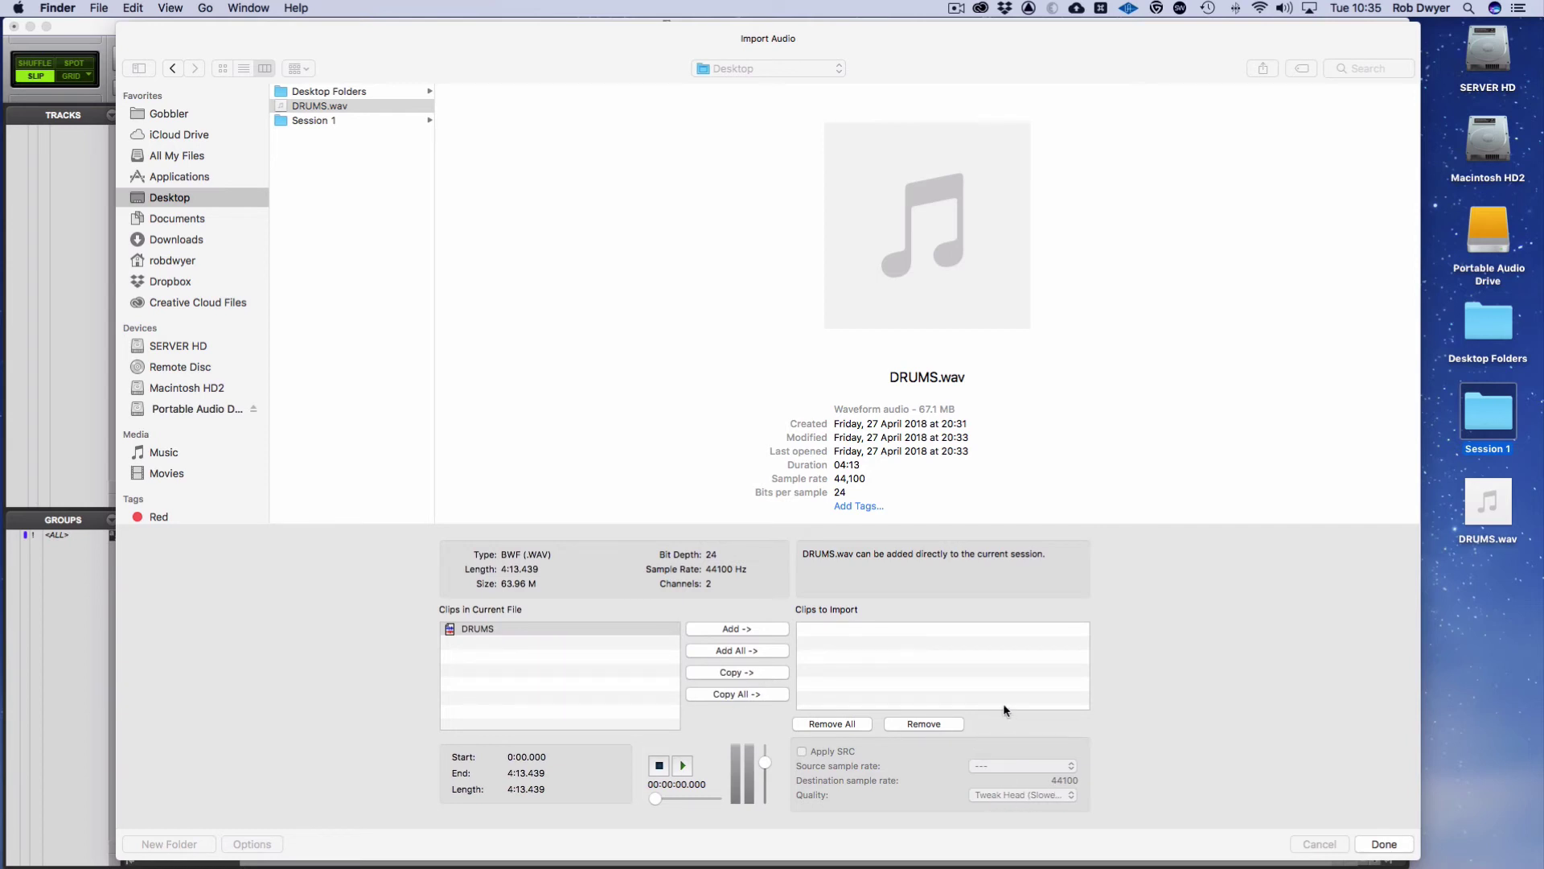
- Add the DRUMS clip to the import list as a copy and import it onto a new track
{"action": "left_click", "coordinate": [684, 769]}
{"action": "left_click", "coordinate": [737, 696]}
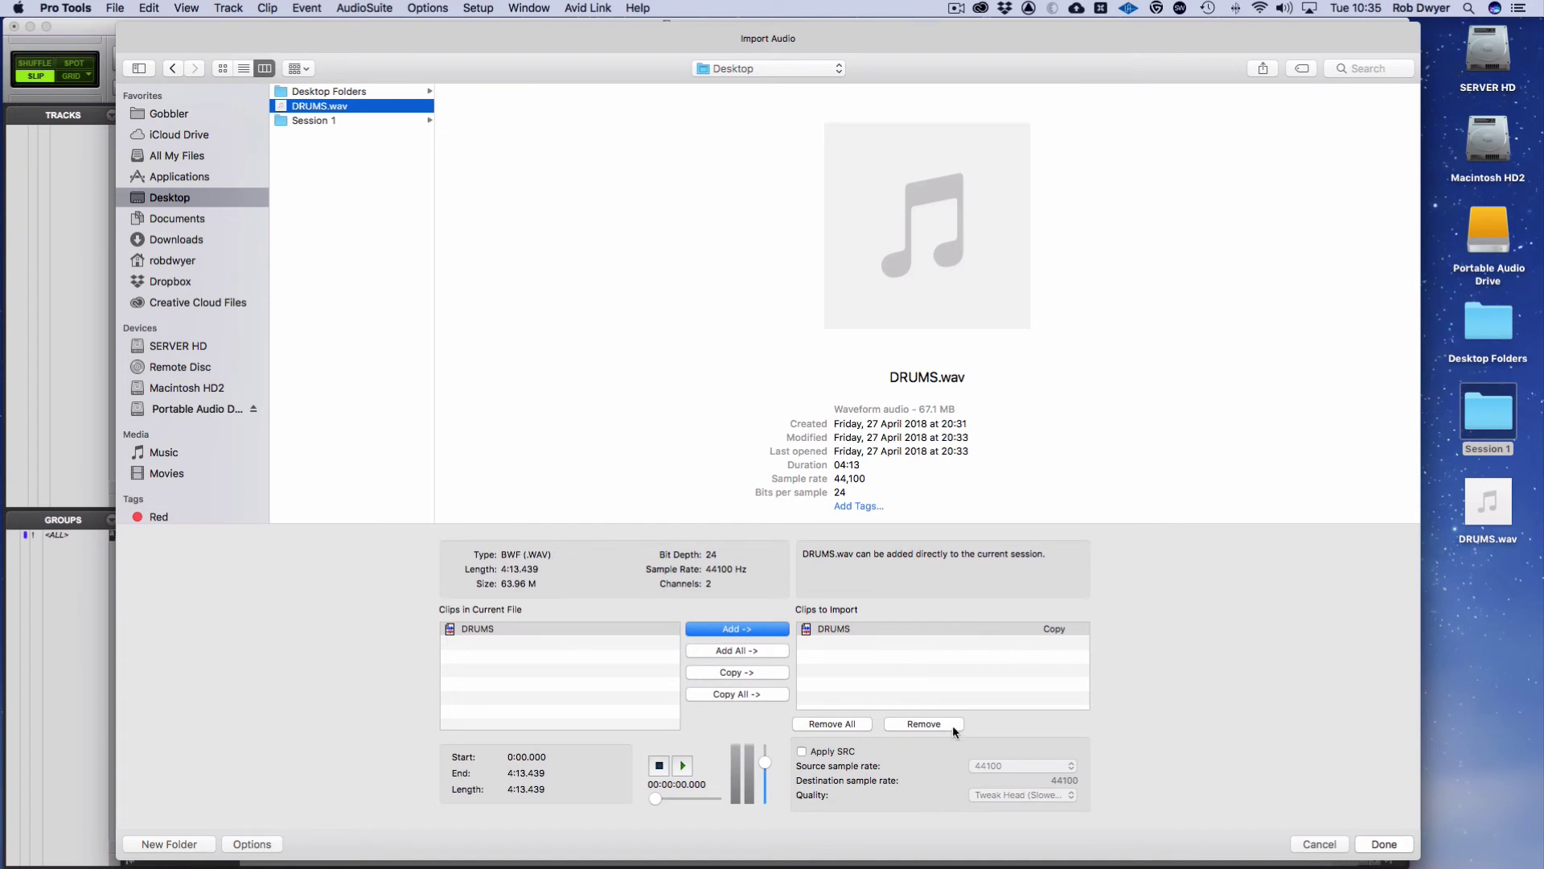
{"action": "left_click", "coordinate": [1383, 844]}
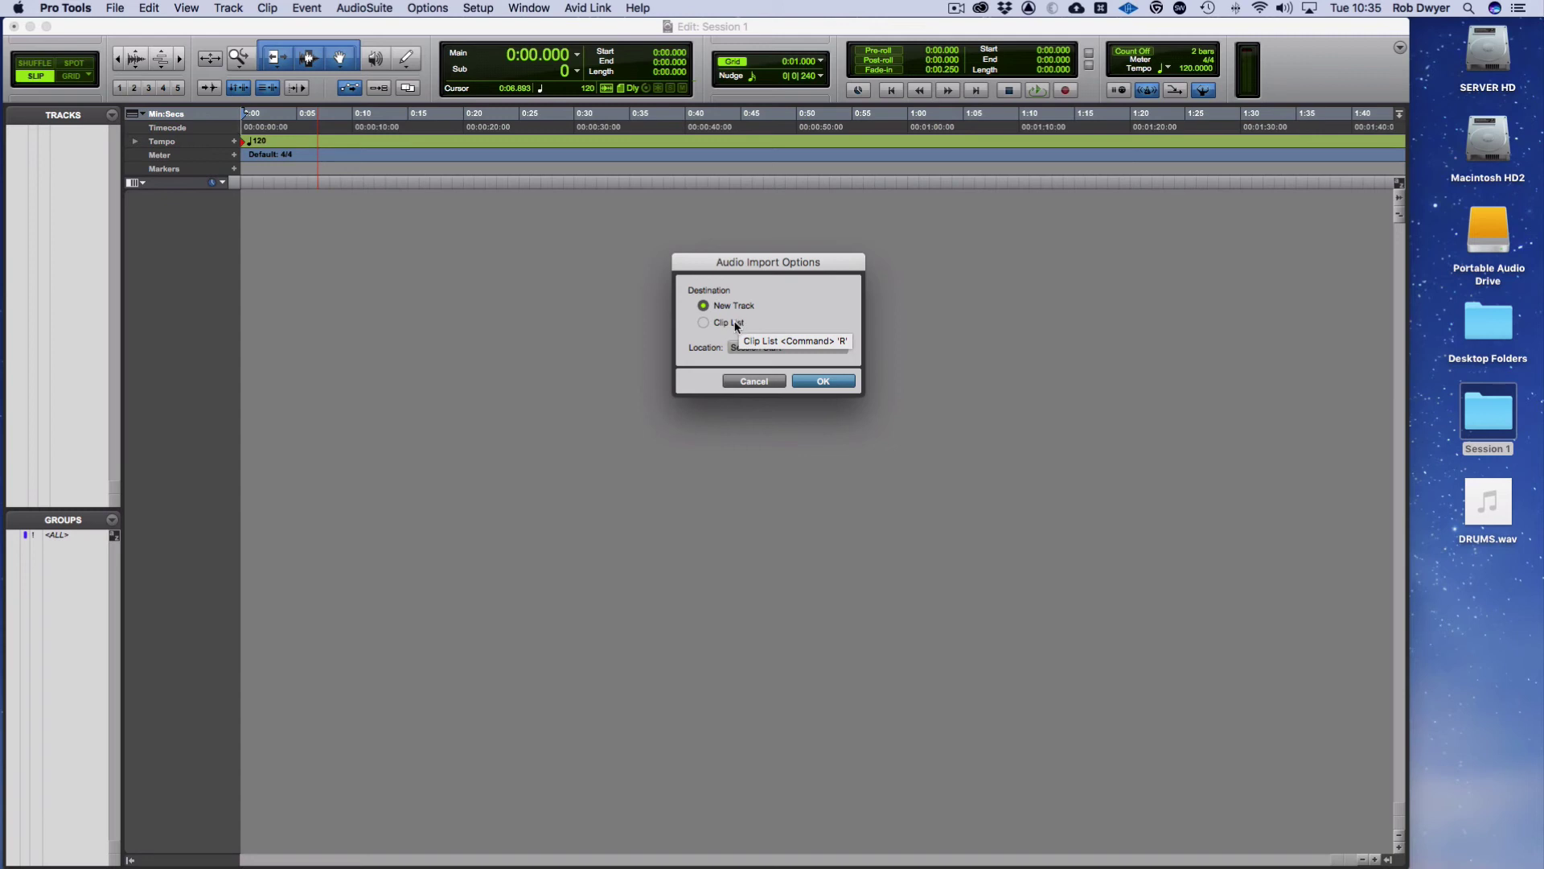
{"action": "left_click", "coordinate": [825, 382]}
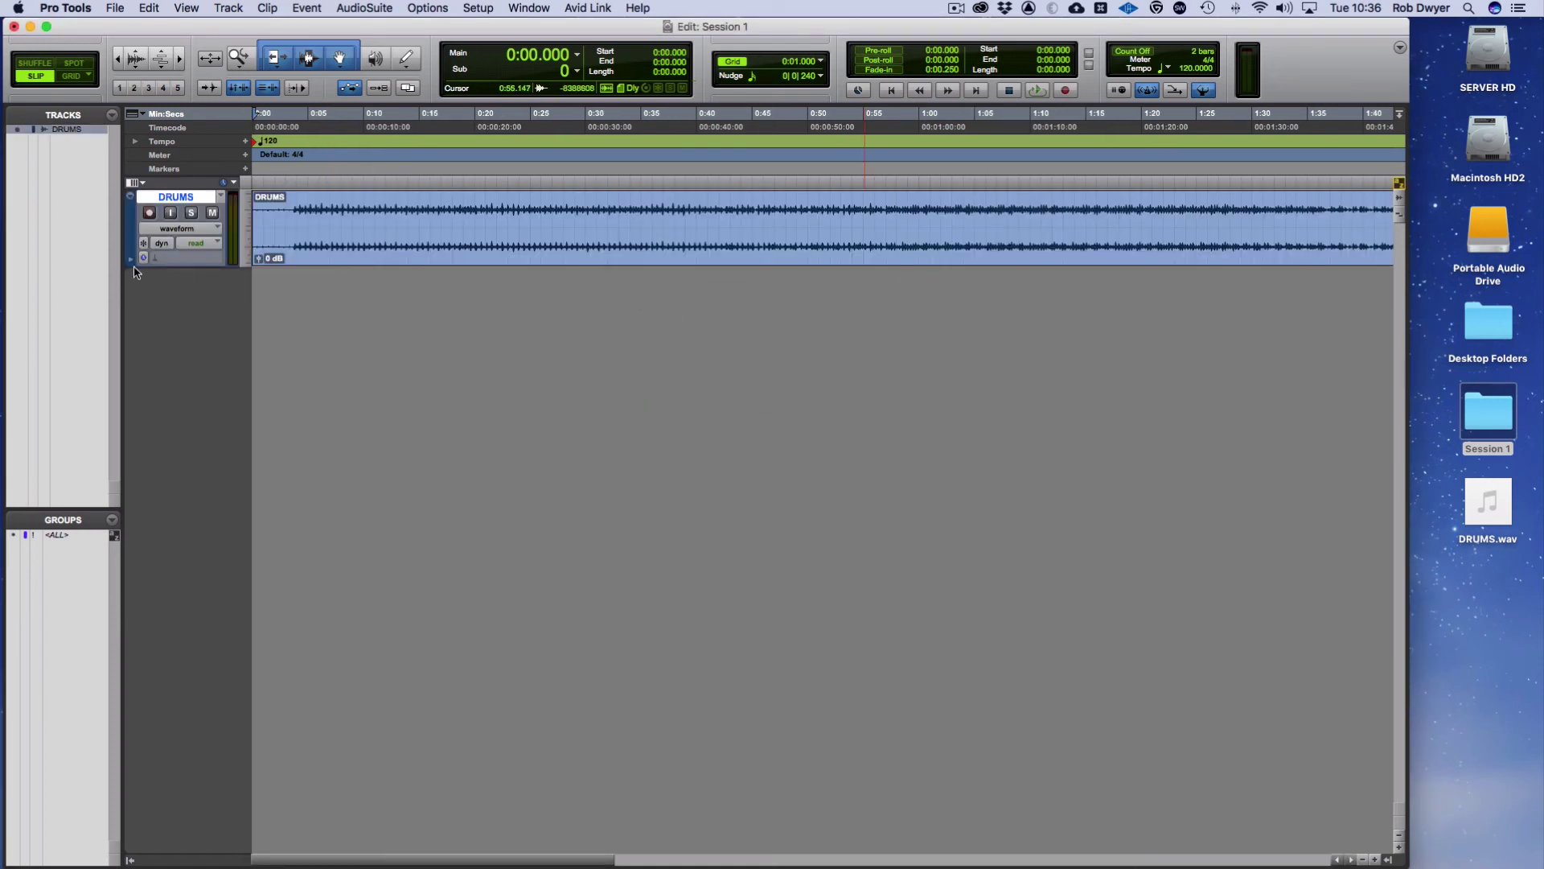
- Increase the height of the DRUMS track, and play it briefly before returning to the session start
{"action": "left_click_drag", "start_coordinate": [185, 279], "coordinate": [206, 509]}
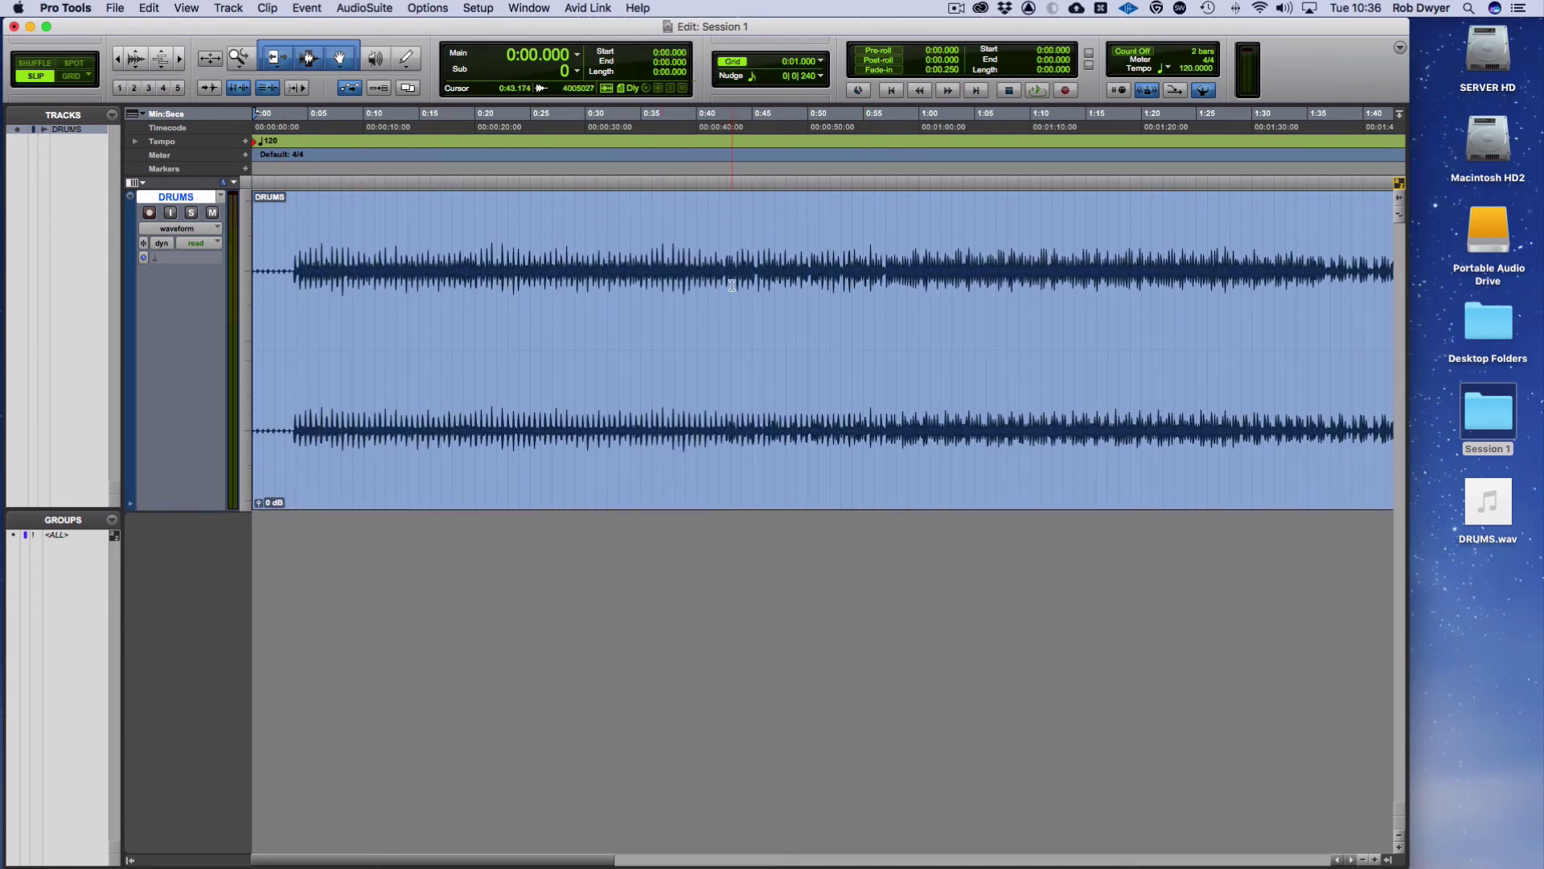
{"action": "key", "text": "space"}
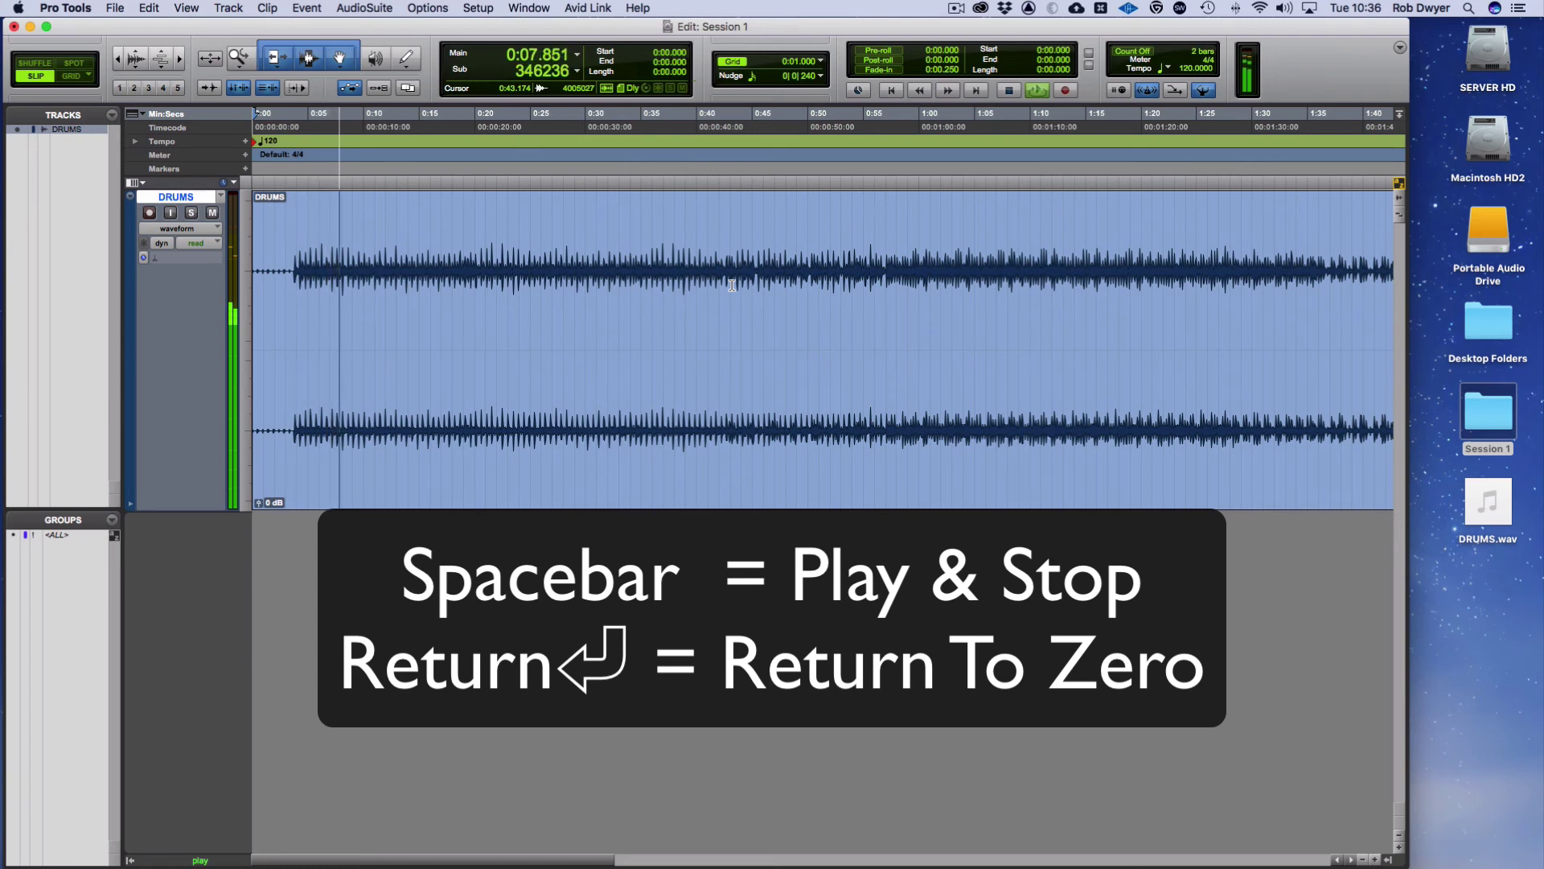
{"action": "key", "text": "space"}
{"action": "key", "text": "Return"}
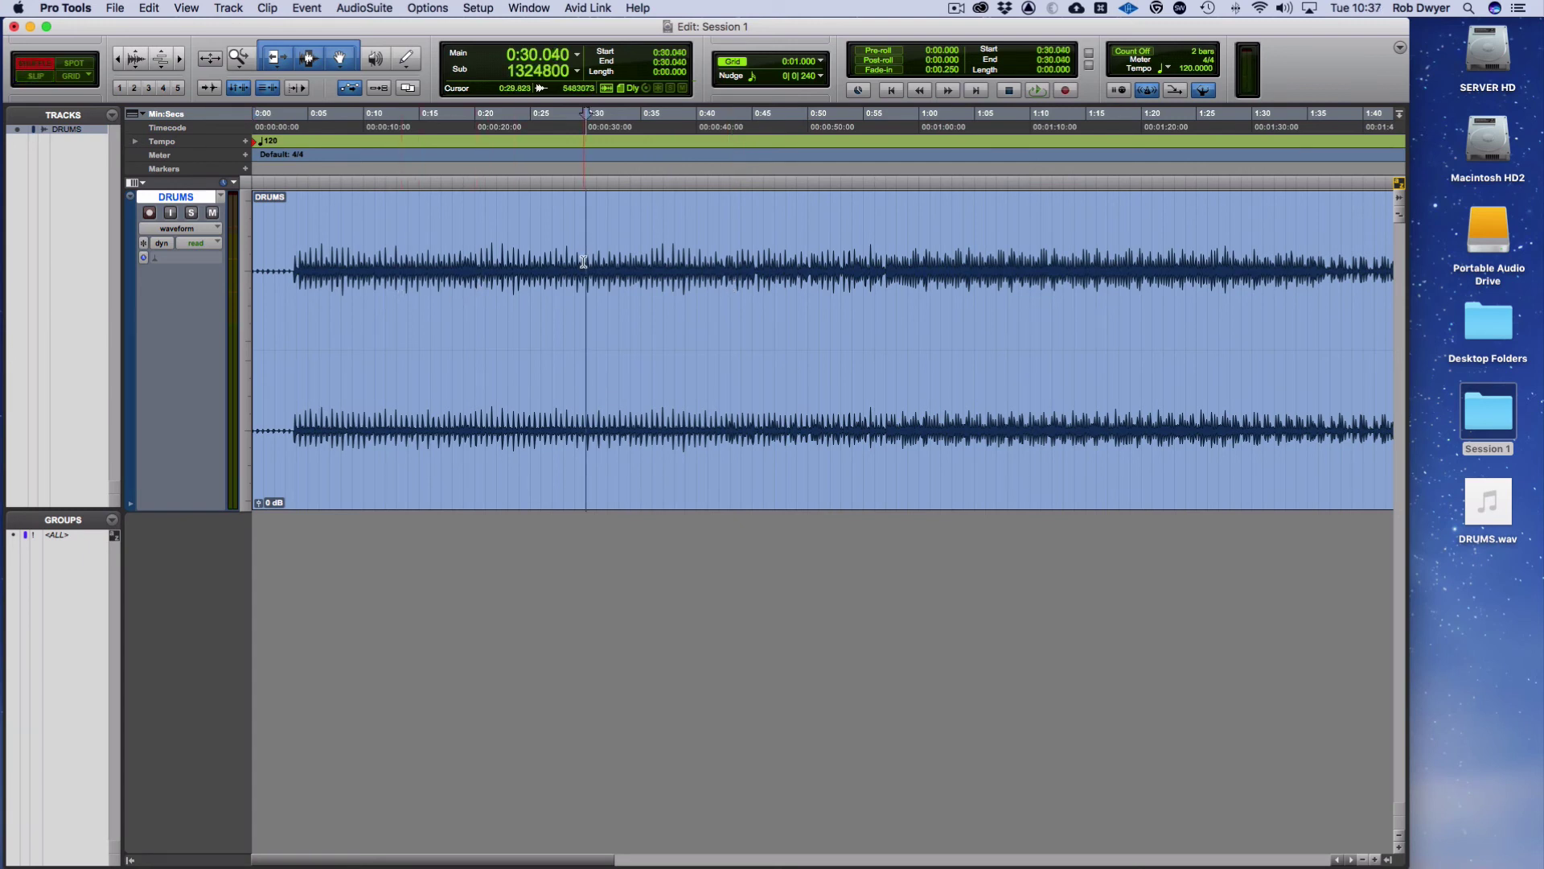
- Use the Smart Tool to select a short range and the whole DRUMS clip, finishing with the edit cursor at 0:32.725
{"action": "left_click", "coordinate": [310, 56]}
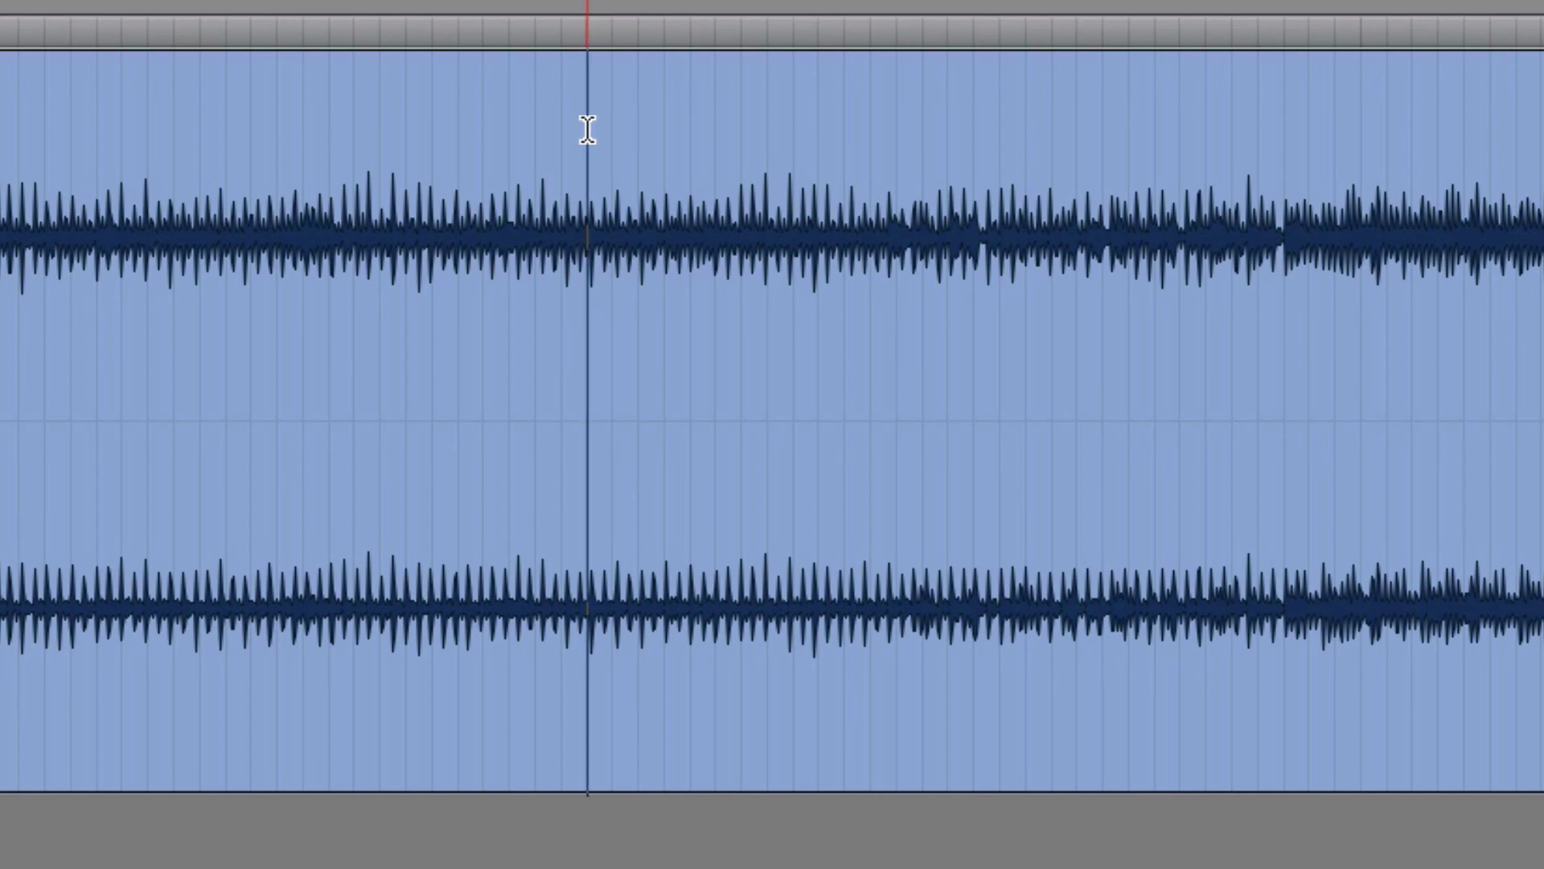
{"action": "left_click_drag", "start_coordinate": [588, 128], "coordinate": [713, 225]}
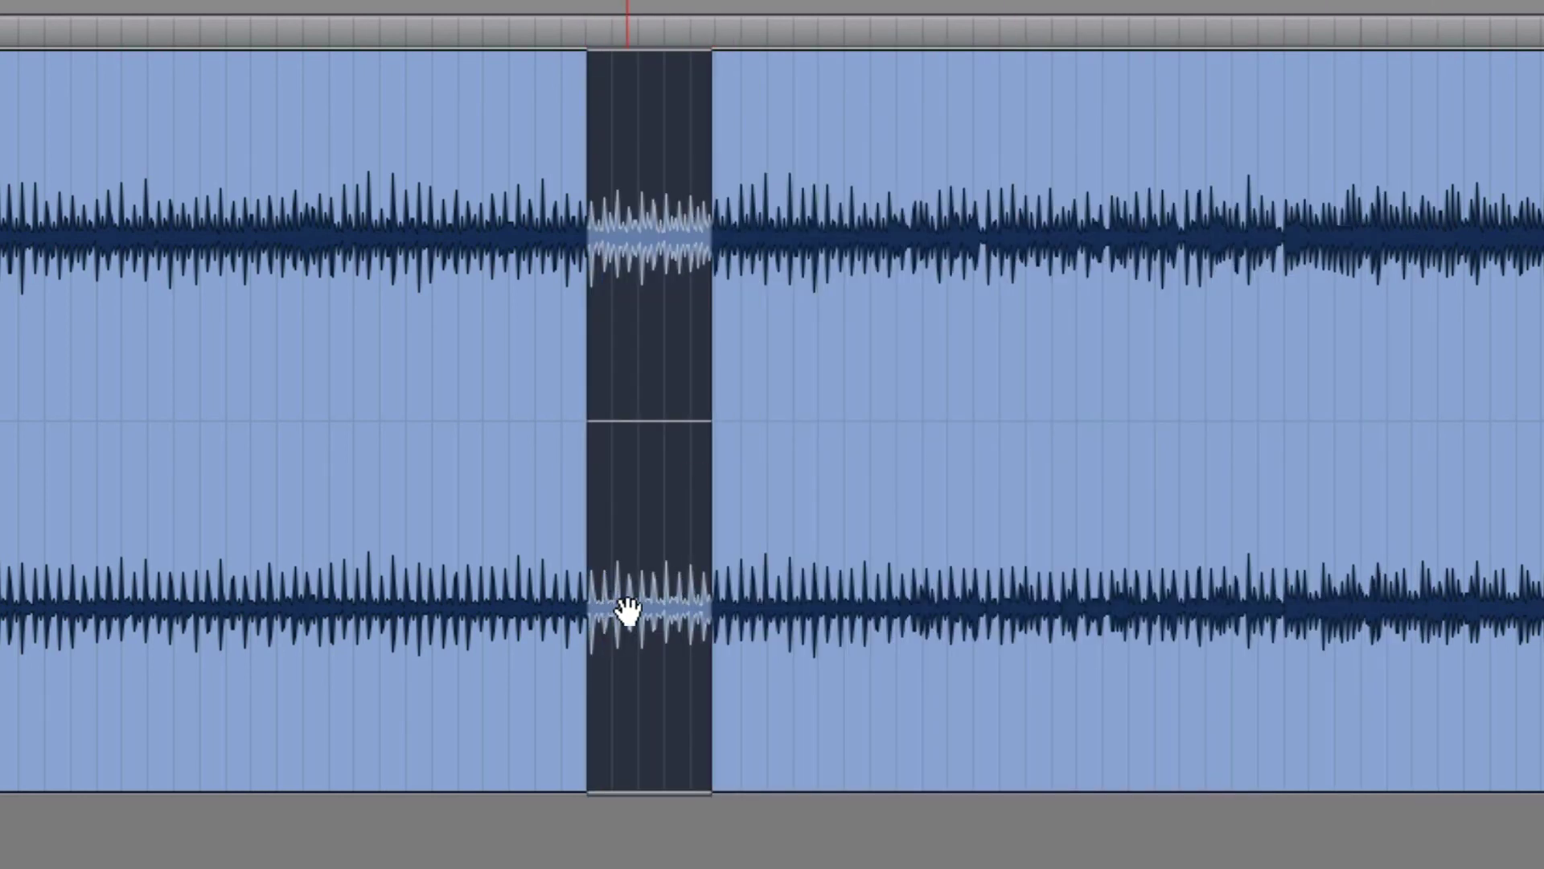
{"action": "left_click", "coordinate": [664, 607]}
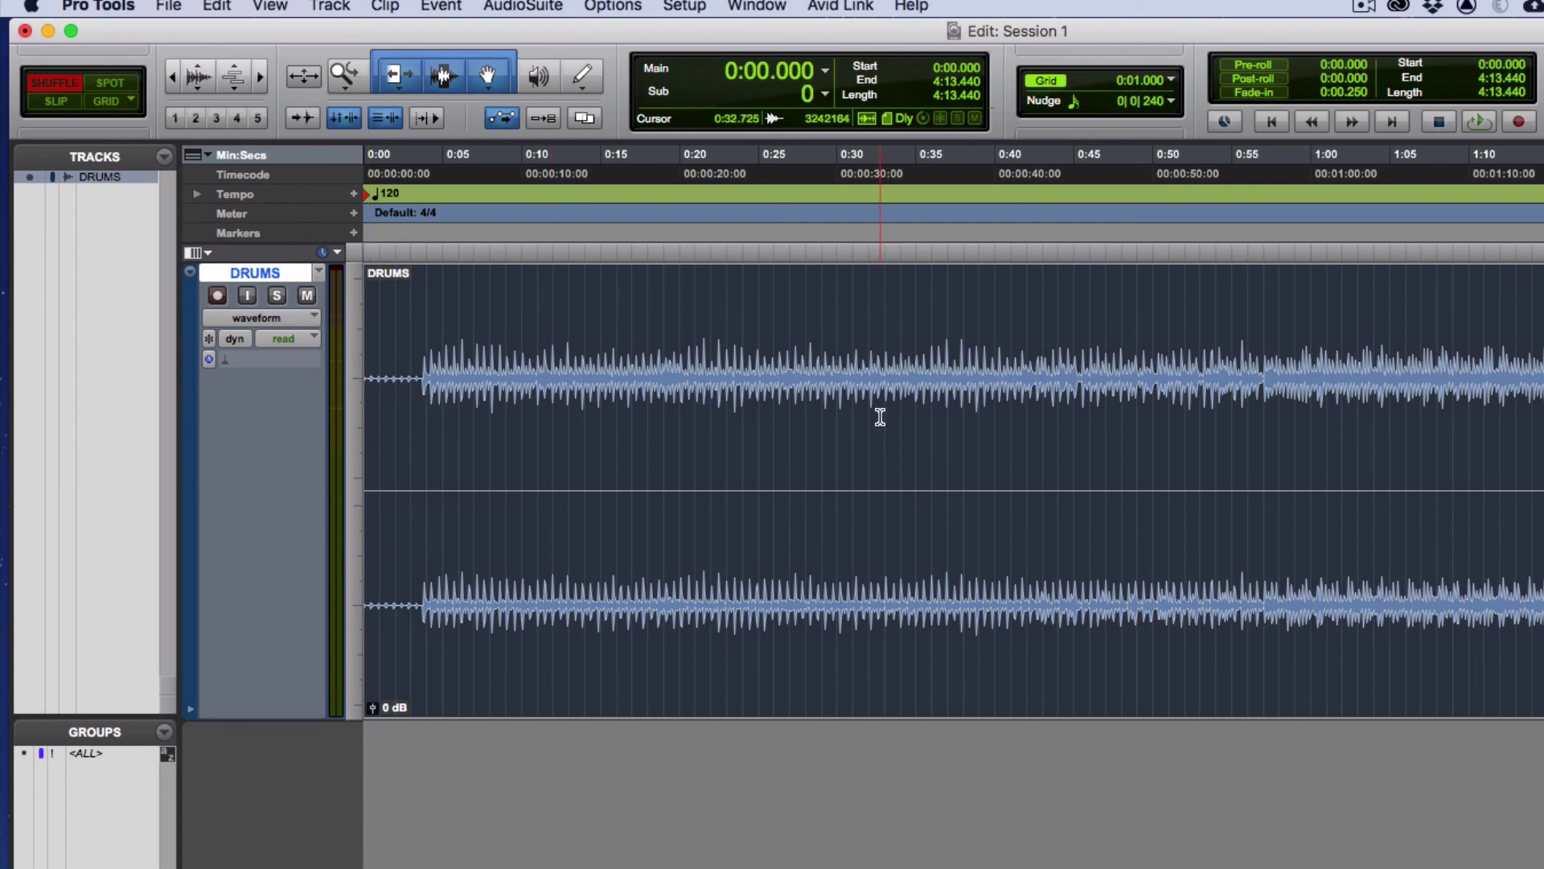
{"action": "left_click", "coordinate": [880, 418]}
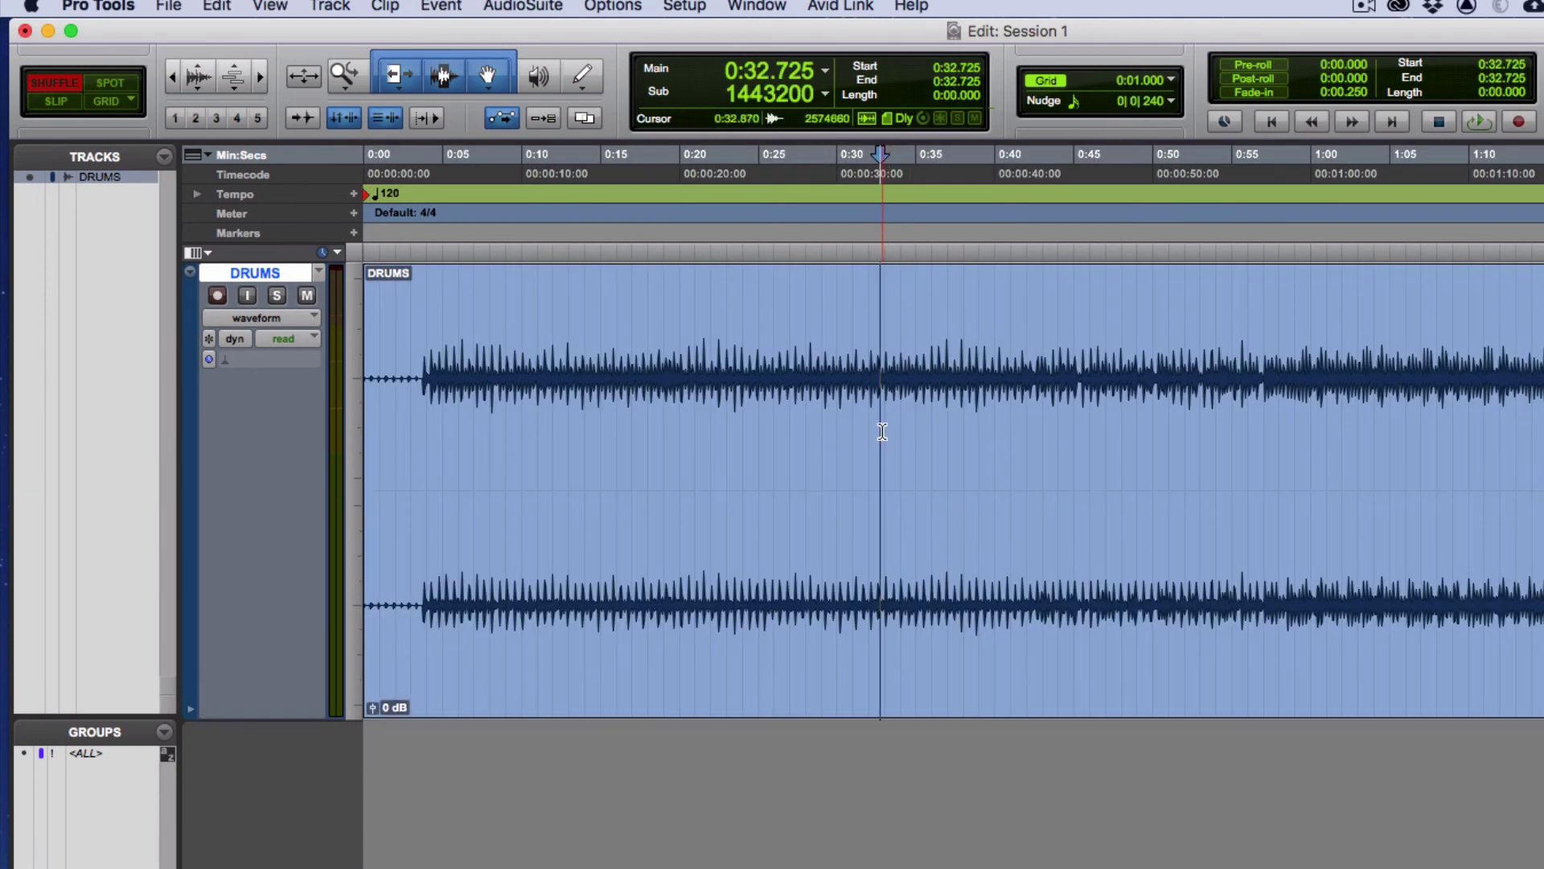
- Delete the DRUMS range from 0:33.015 to 0:56.961 in Shuffle mode, check the join, and undo the deletion
{"action": "left_click_drag", "start_coordinate": [886, 427], "coordinate": [1263, 453]}
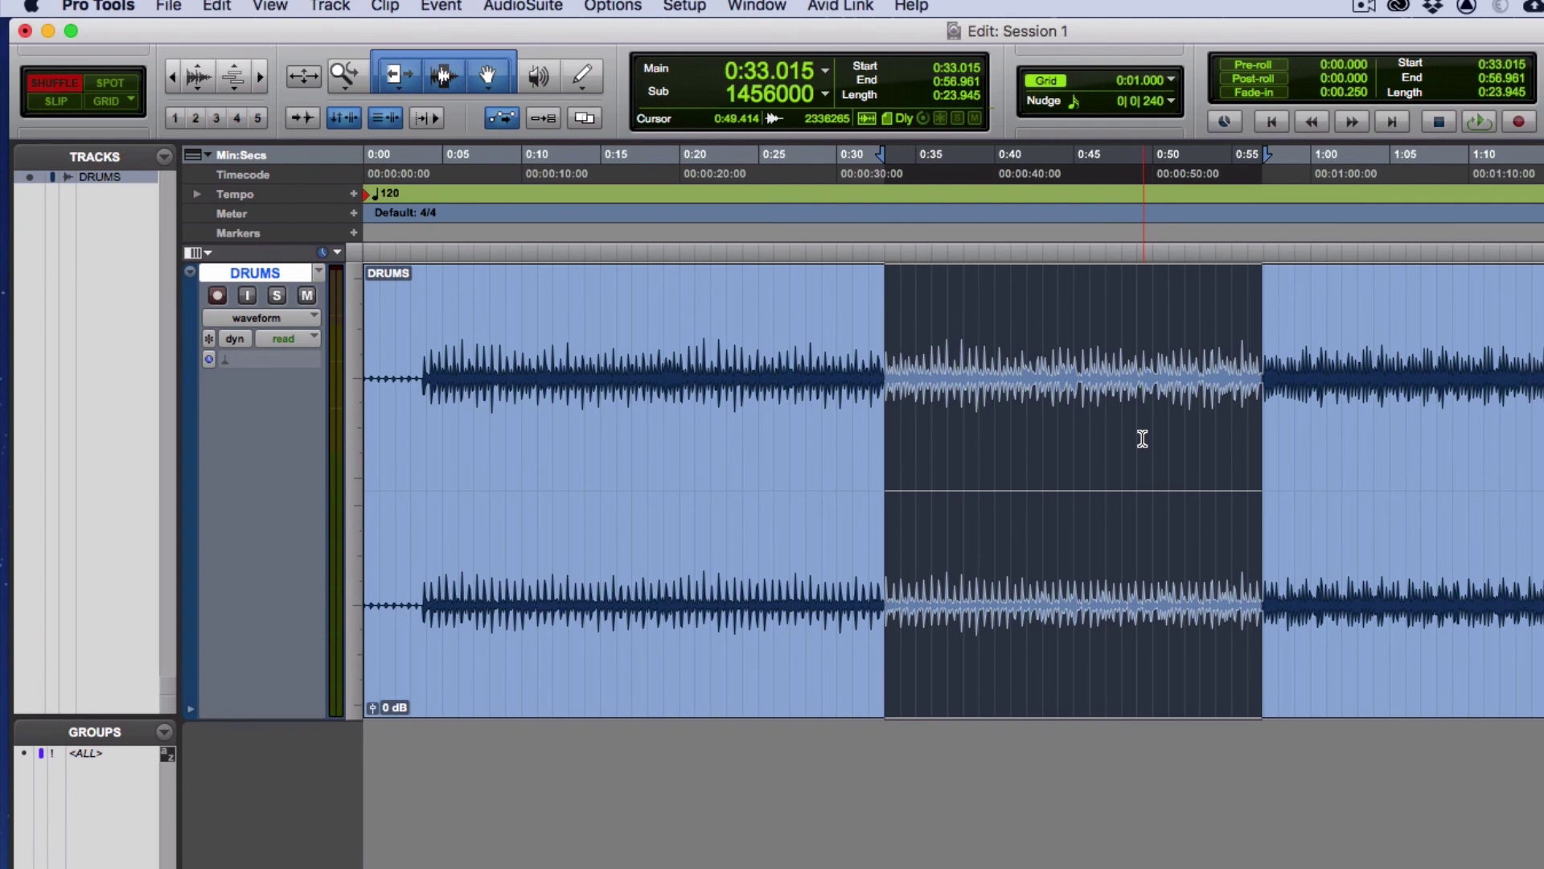
{"action": "key", "text": "Delete"}
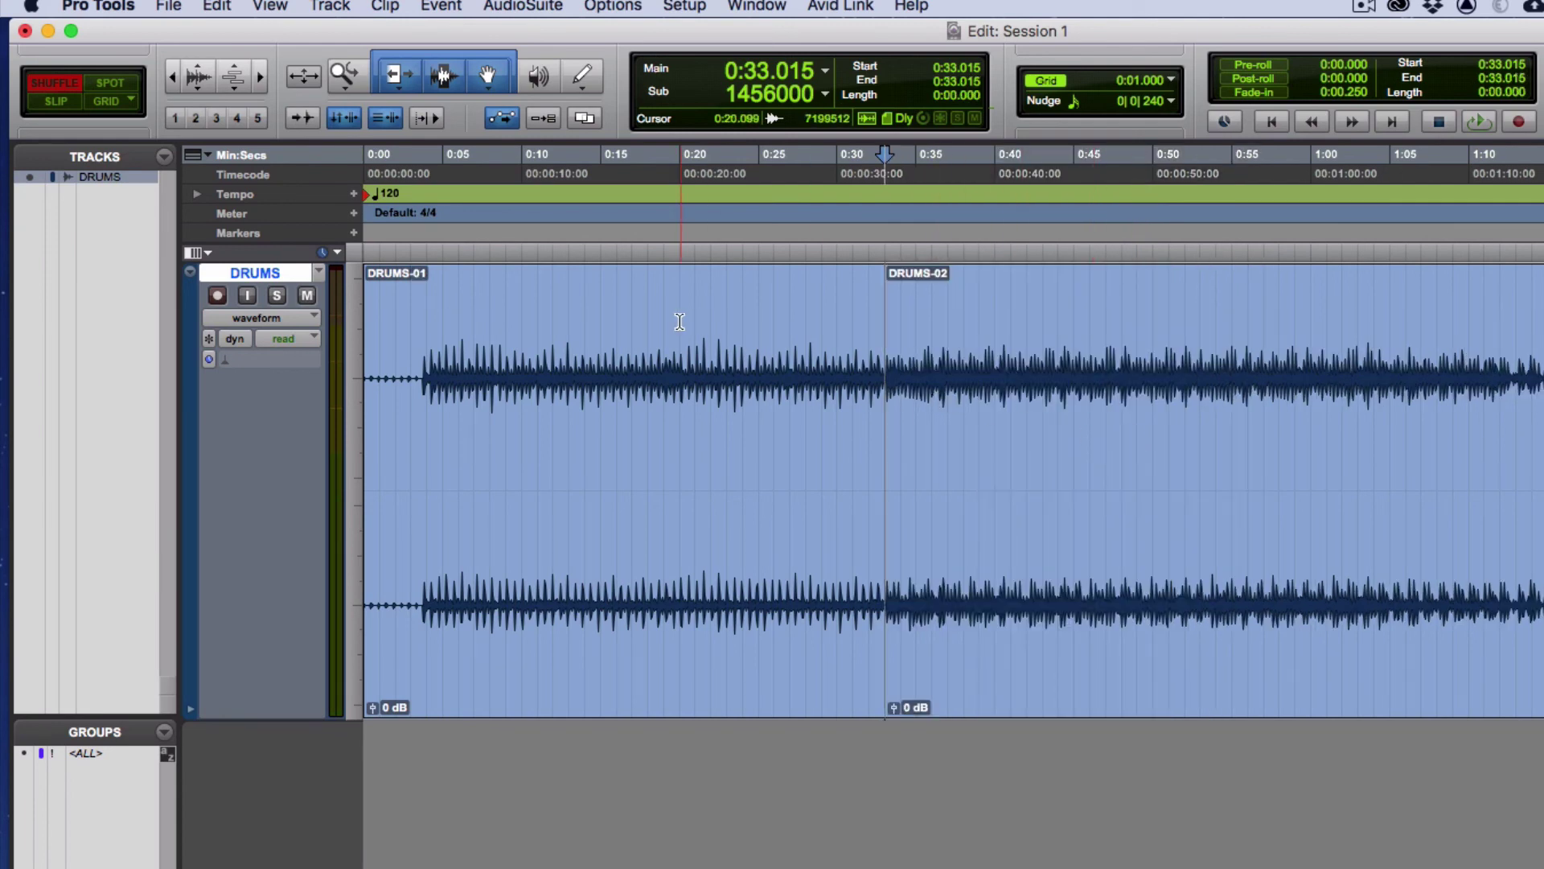
{"action": "scroll", "coordinate": [869, 389], "scroll_direction": "right", "scroll_amount": 4}
{"action": "scroll", "coordinate": [825, 406], "scroll_direction": "left", "scroll_amount": 4}
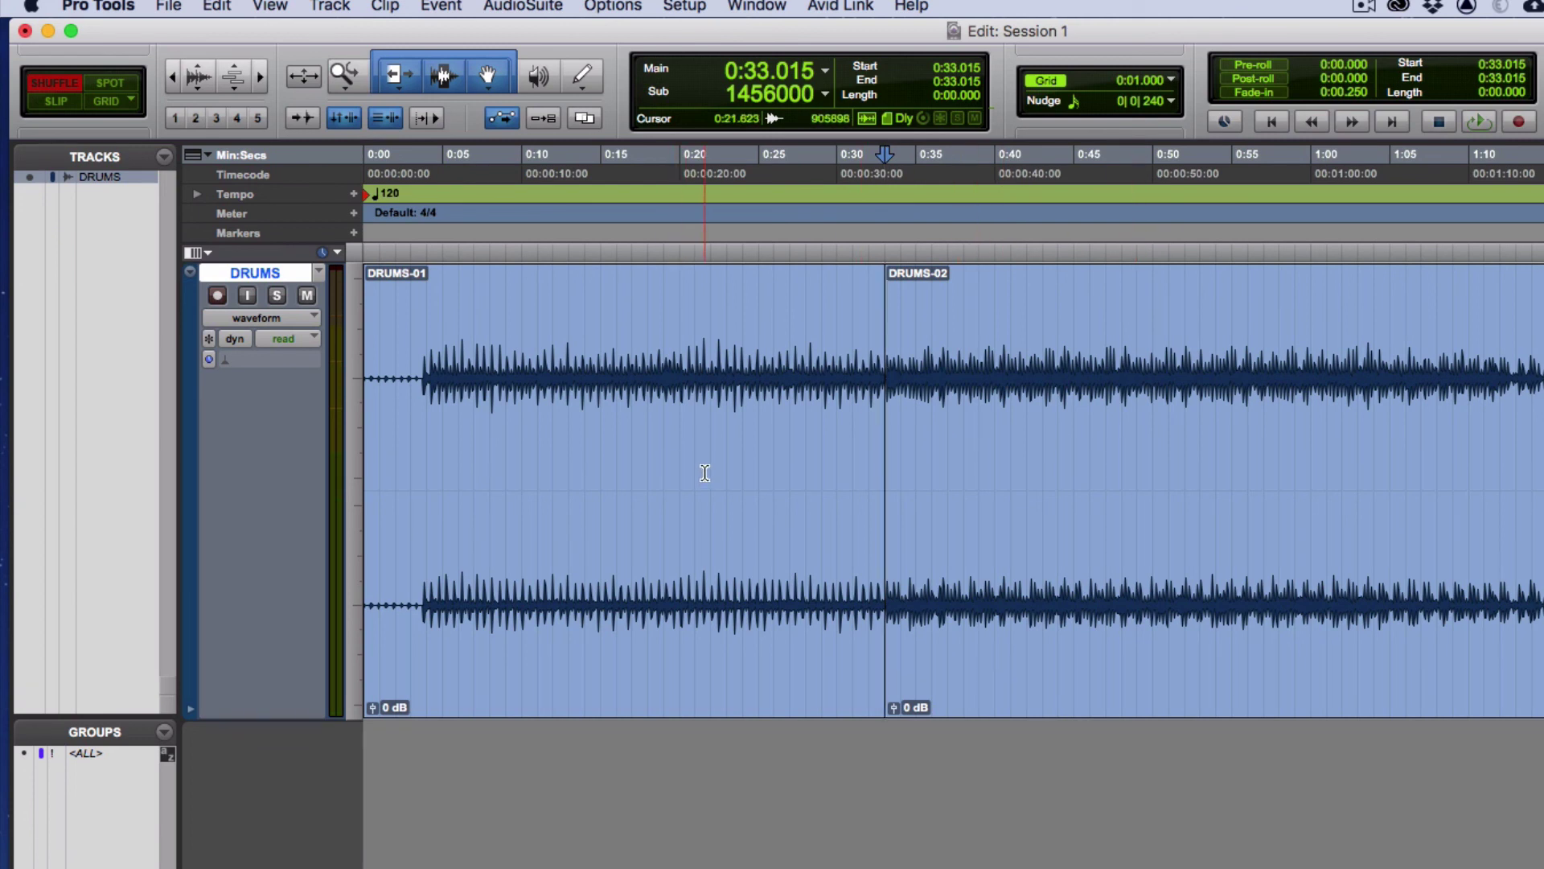
{"action": "key", "text": "super+z"}
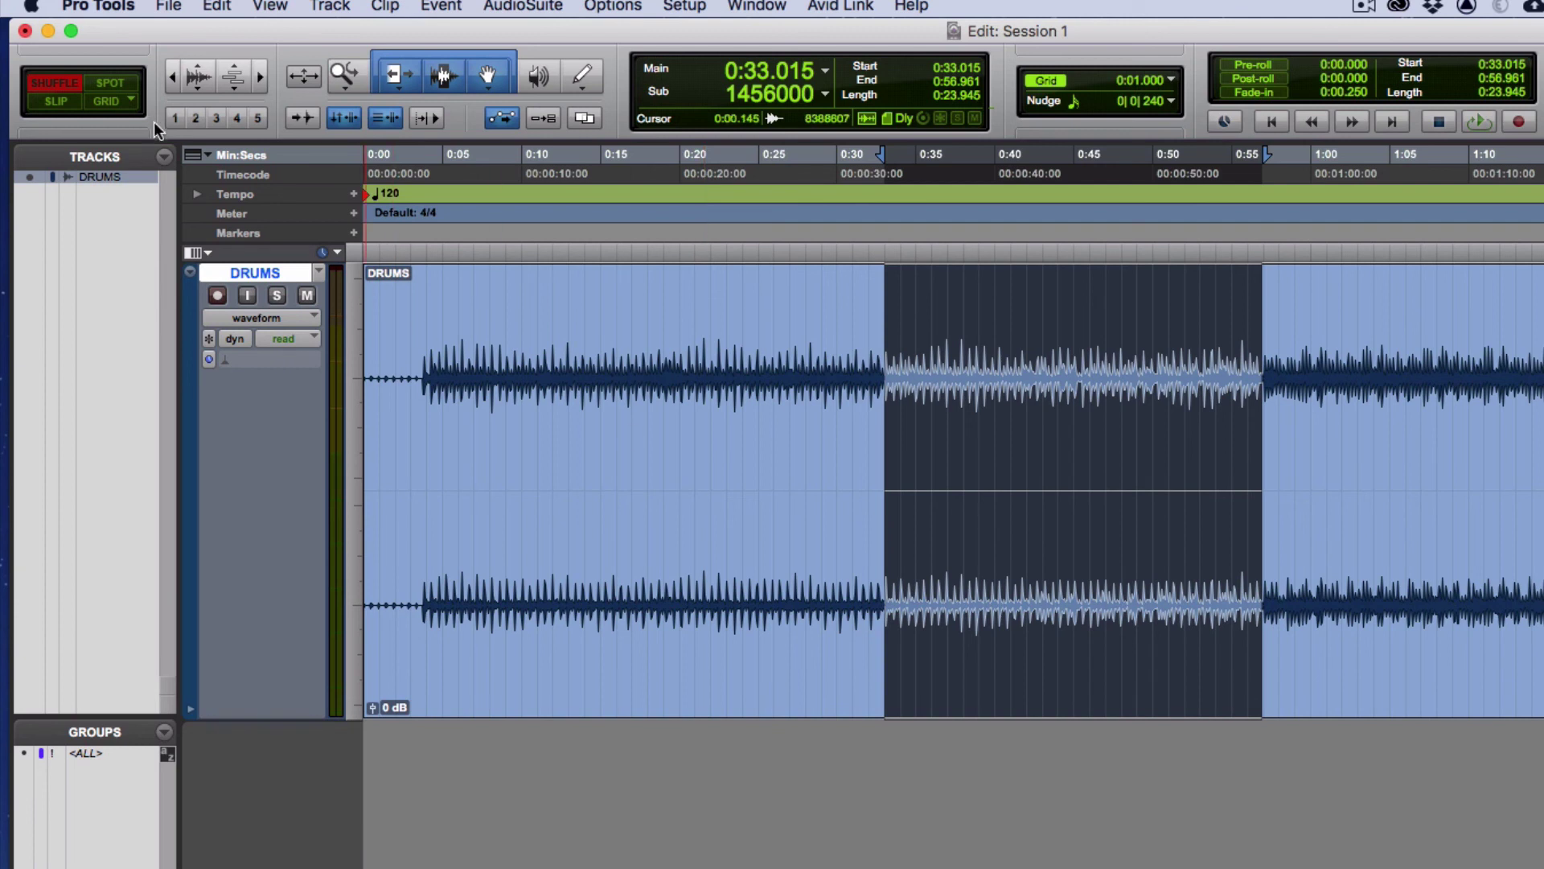
- Delete the selected DRUMS range in Slip mode, then return to Shuffle mode and undo the deletion
{"action": "key", "text": "F2"}
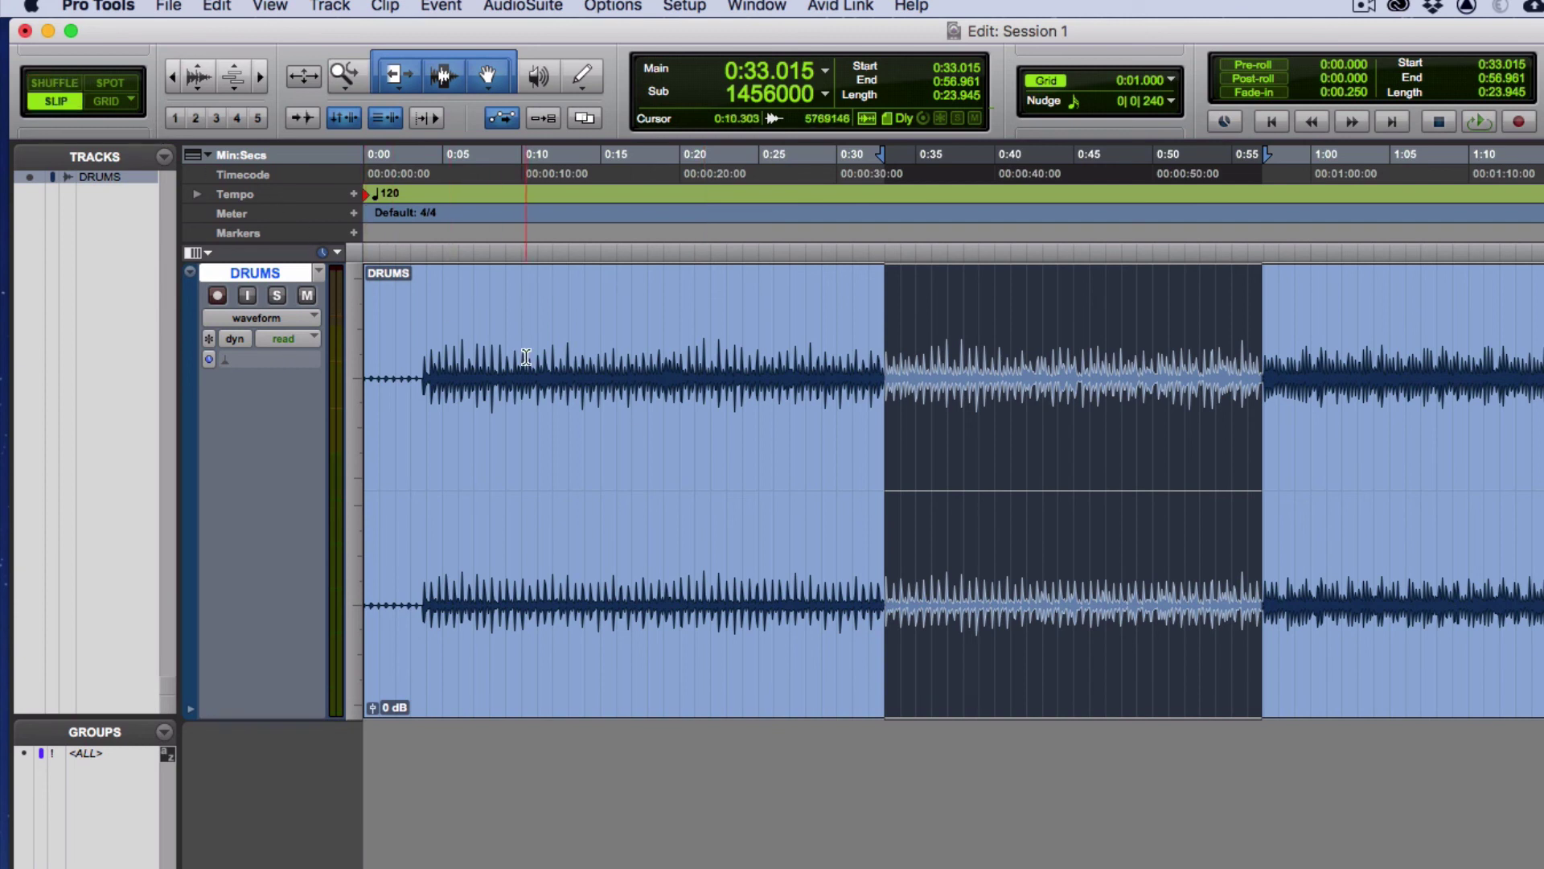
{"action": "key", "text": "Delete"}
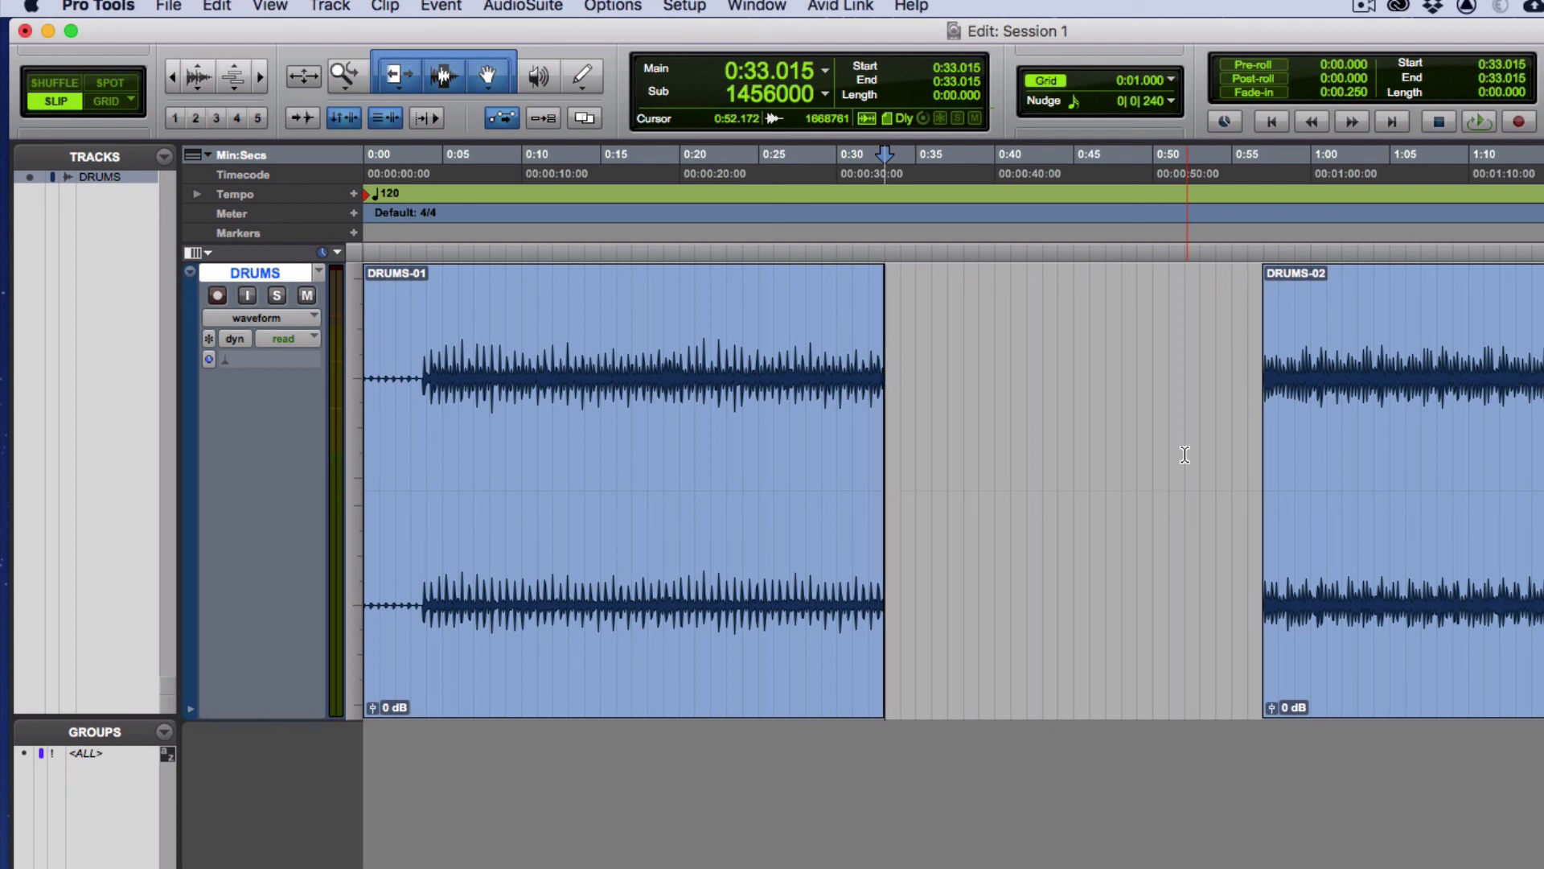
{"action": "key", "text": "F1"}
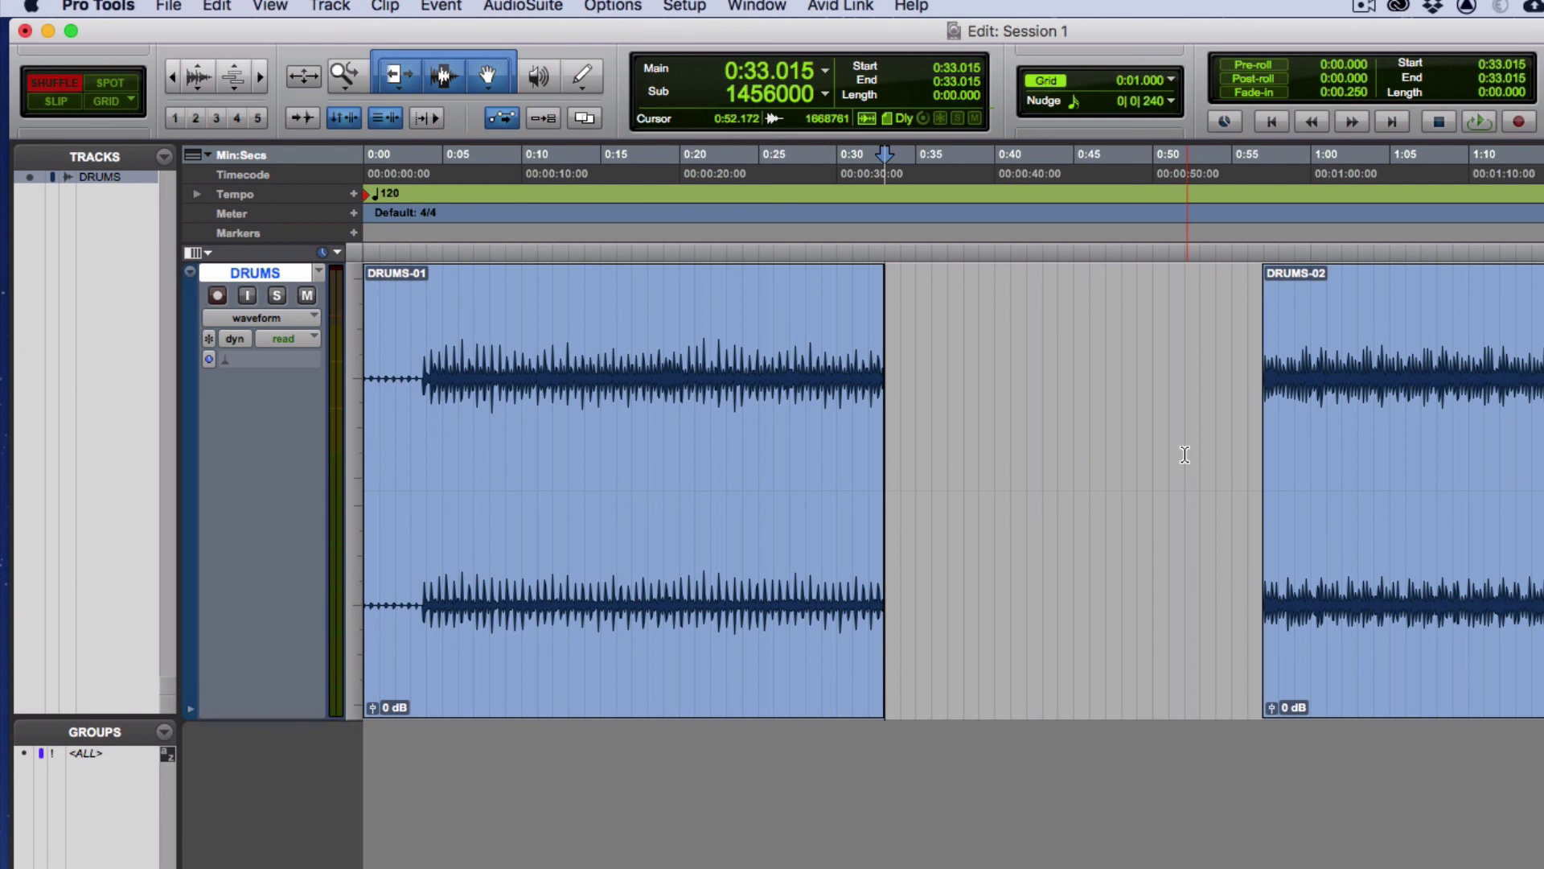
{"action": "key", "text": "super+z"}
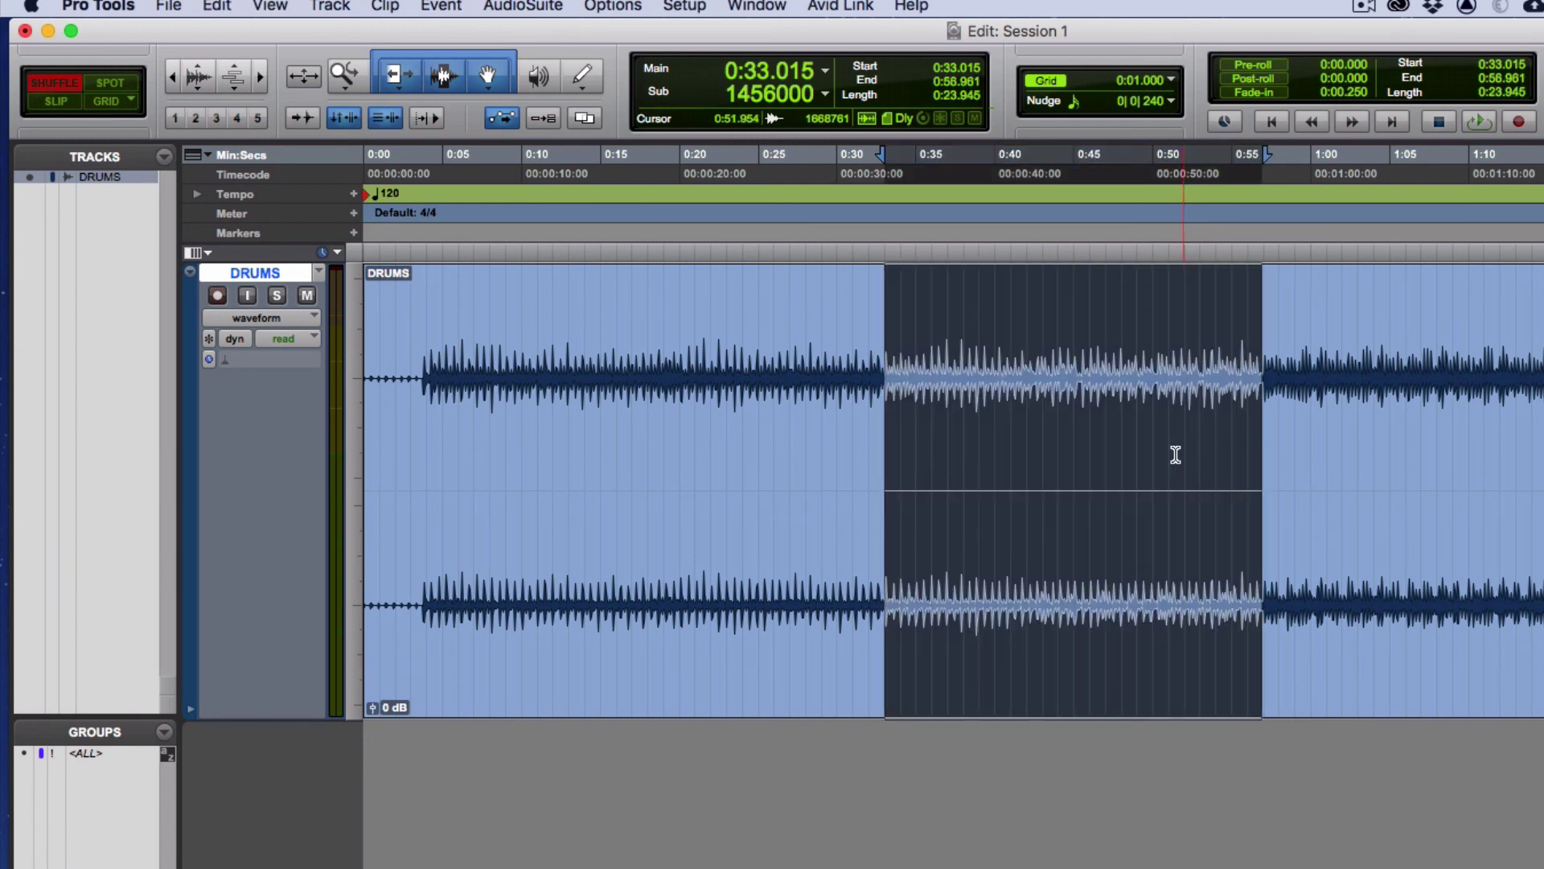
- Select the opening of the DRUMS clip before the drums come in, from 0:00.000 to 0:03.628
{"action": "left_click", "coordinate": [666, 489]}
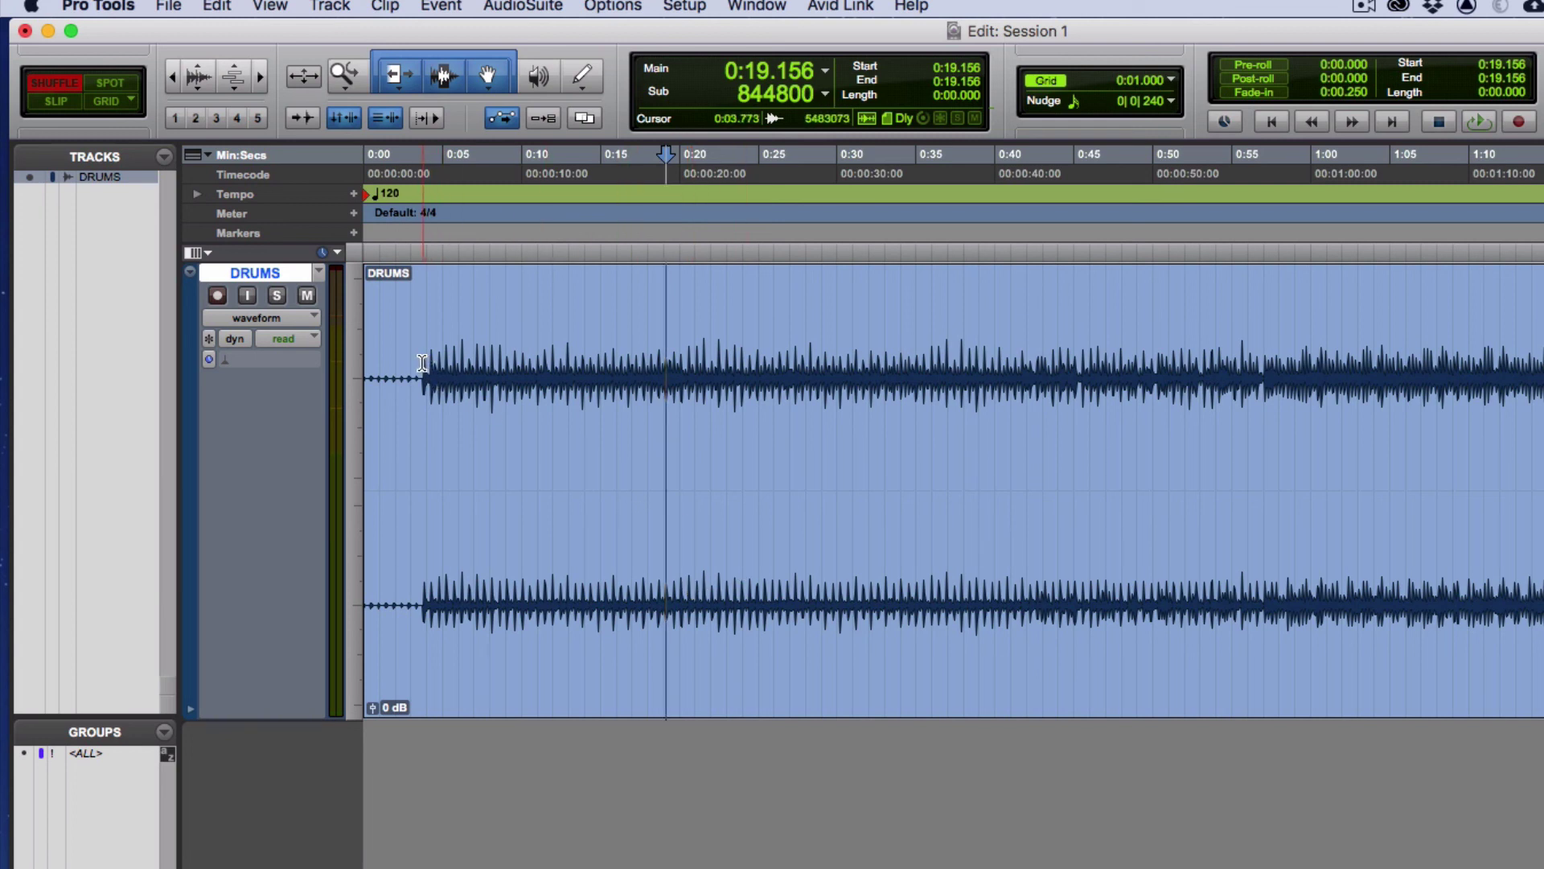
{"action": "left_click", "coordinate": [421, 363]}
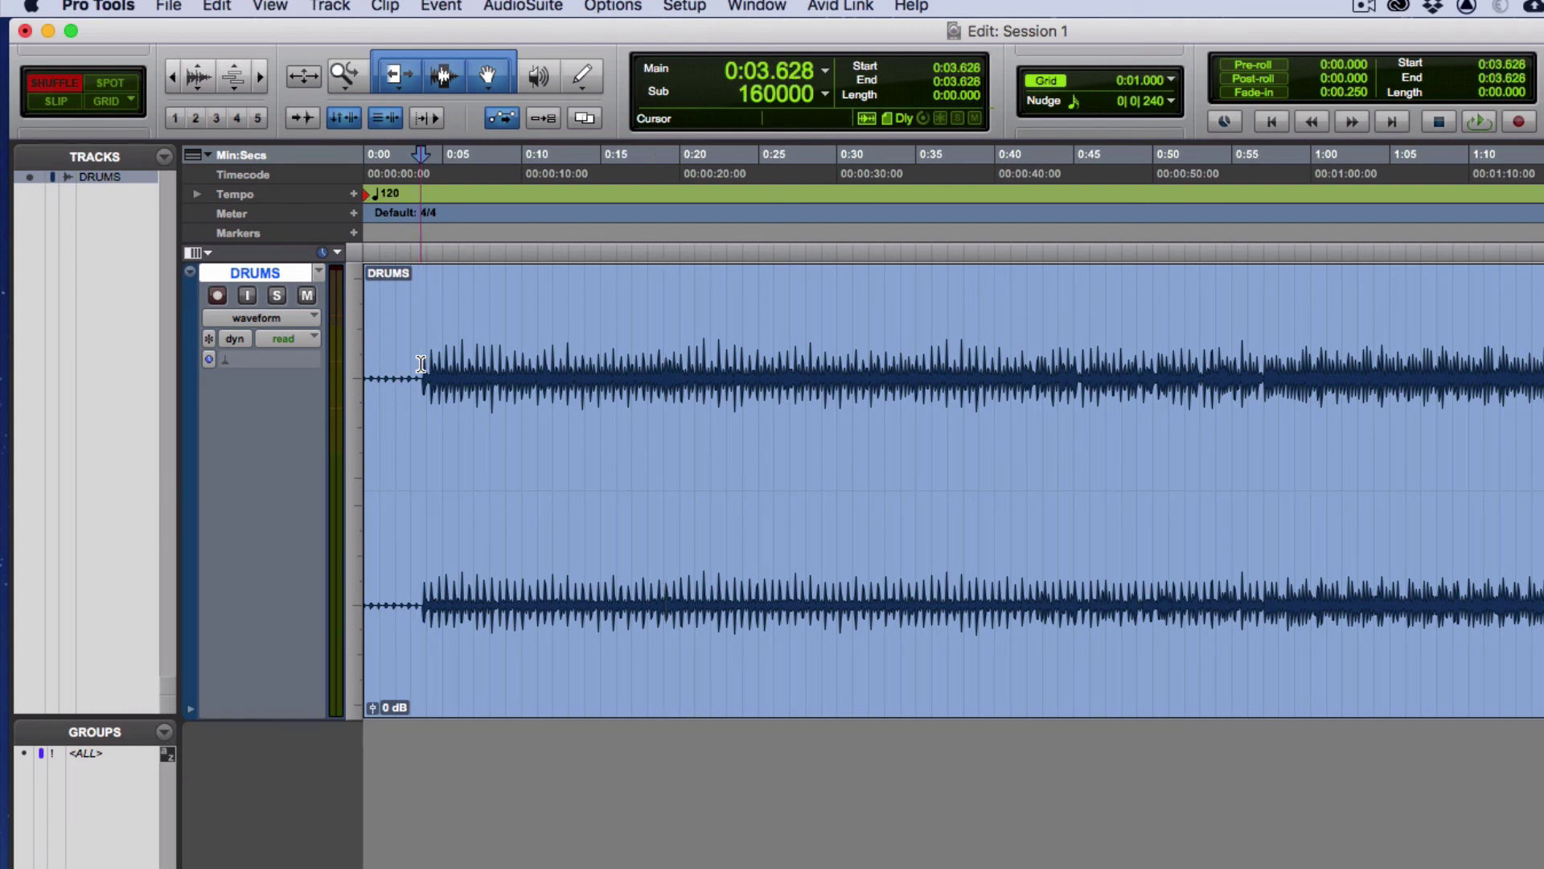
{"action": "left_click_drag", "start_coordinate": [420, 363], "coordinate": [364, 367]}
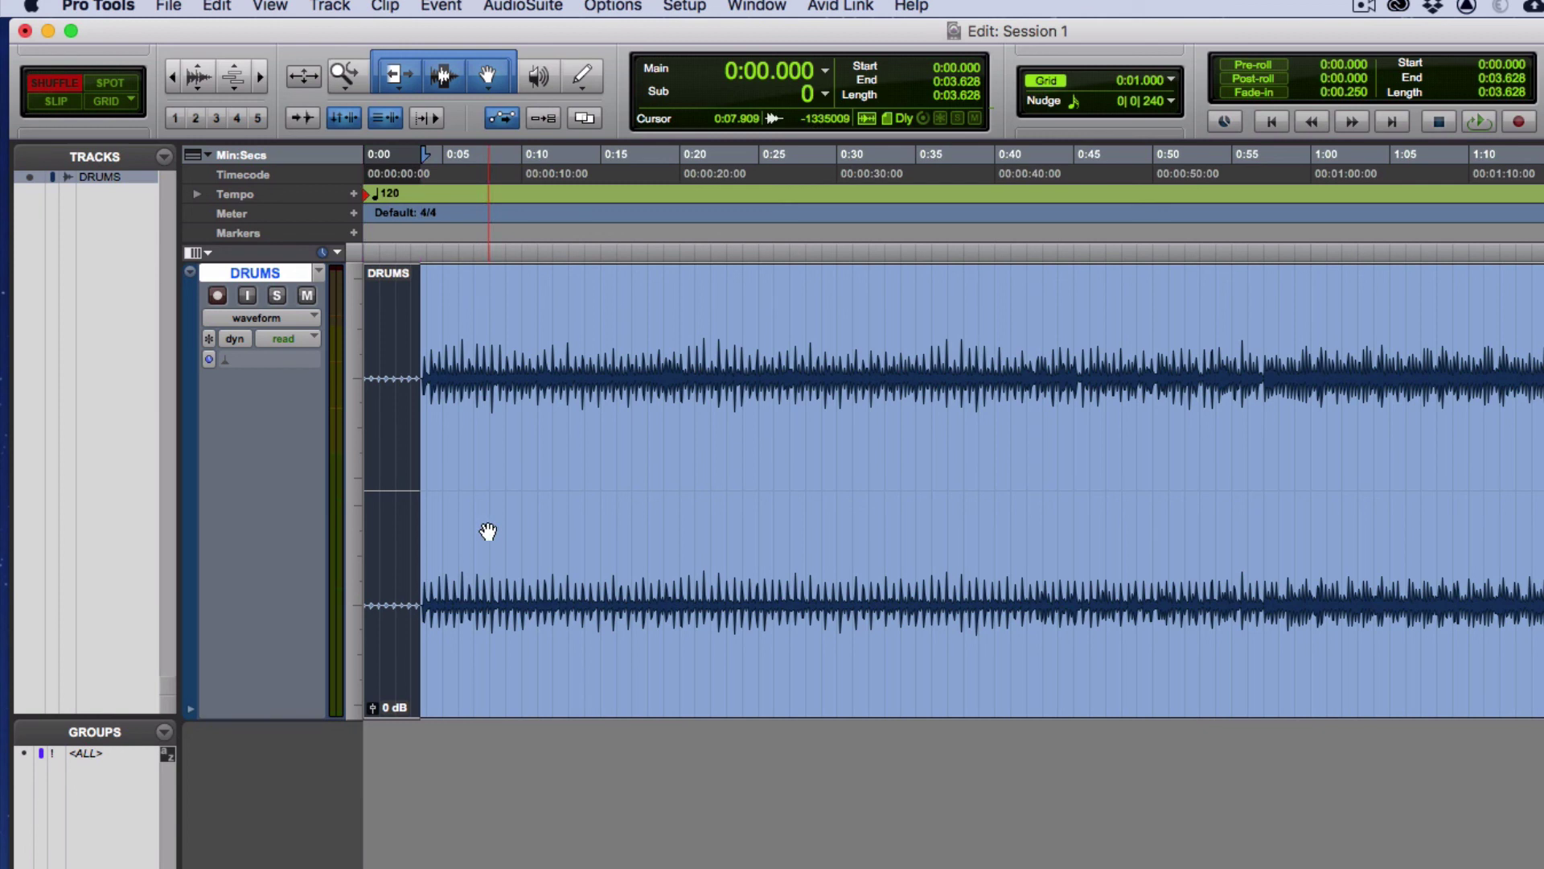
- Try deleting the selected opening range in Shuffle mode, undo it, and delete the range in Slip mode instead
{"action": "key", "text": "Delete"}
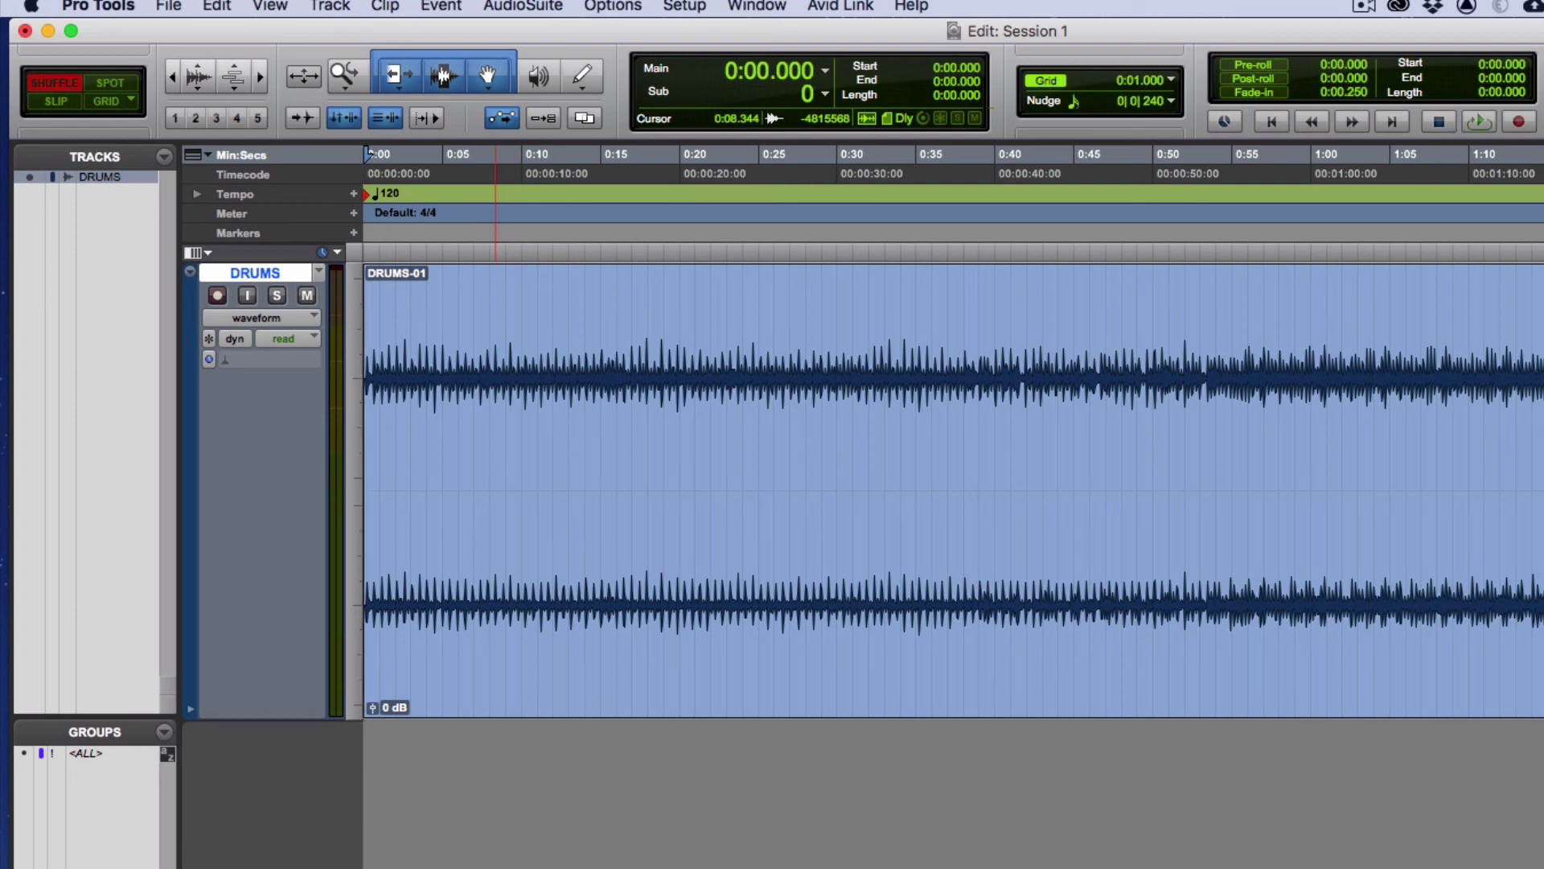
{"action": "key", "text": "super+z"}
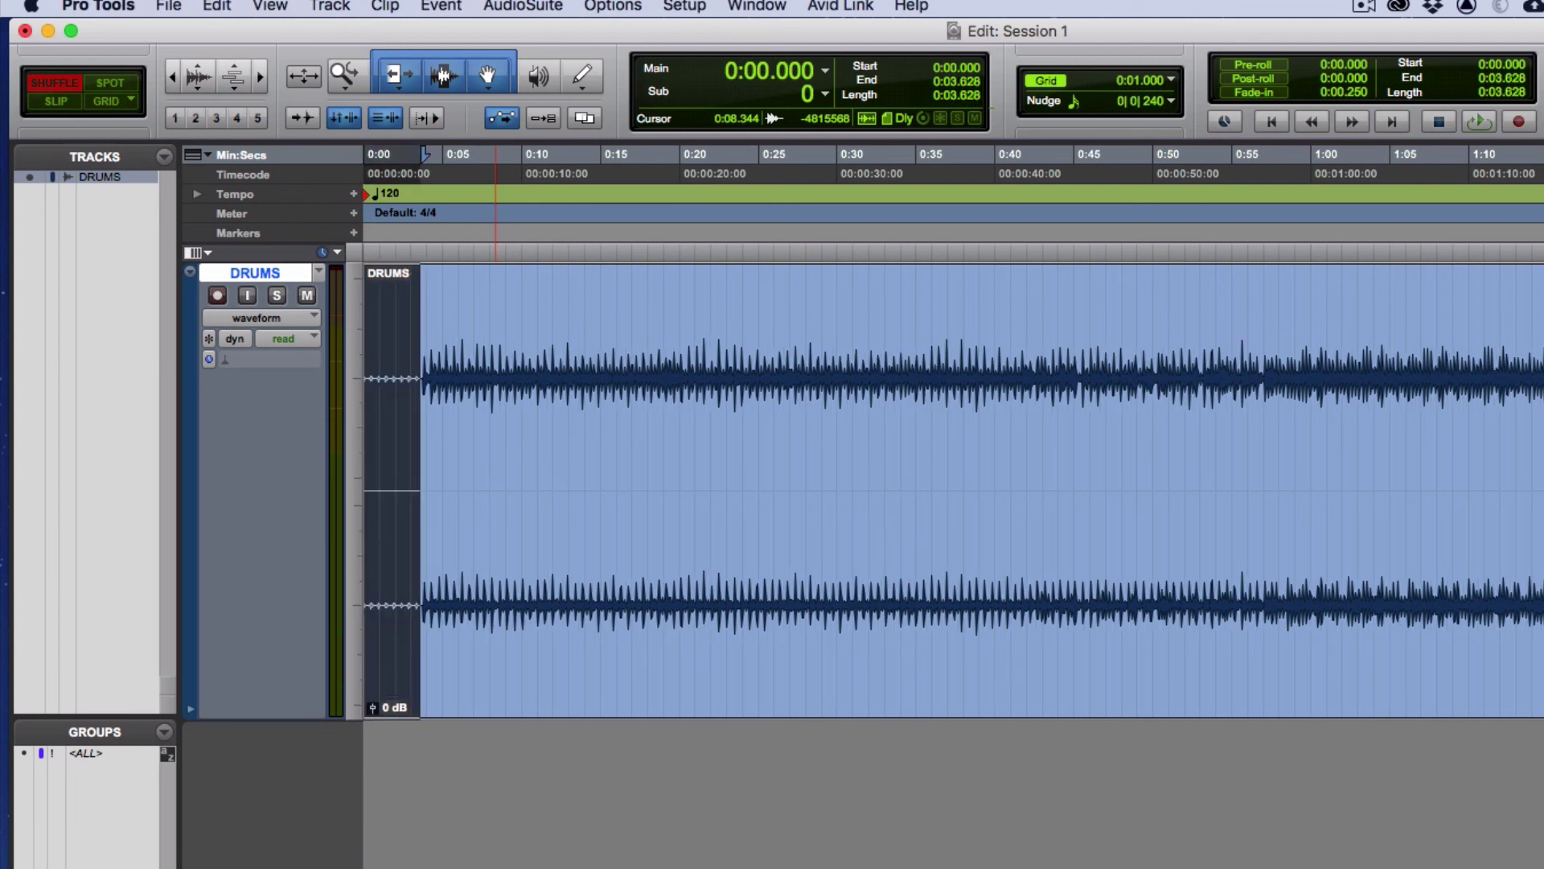
{"action": "key", "text": "F2"}
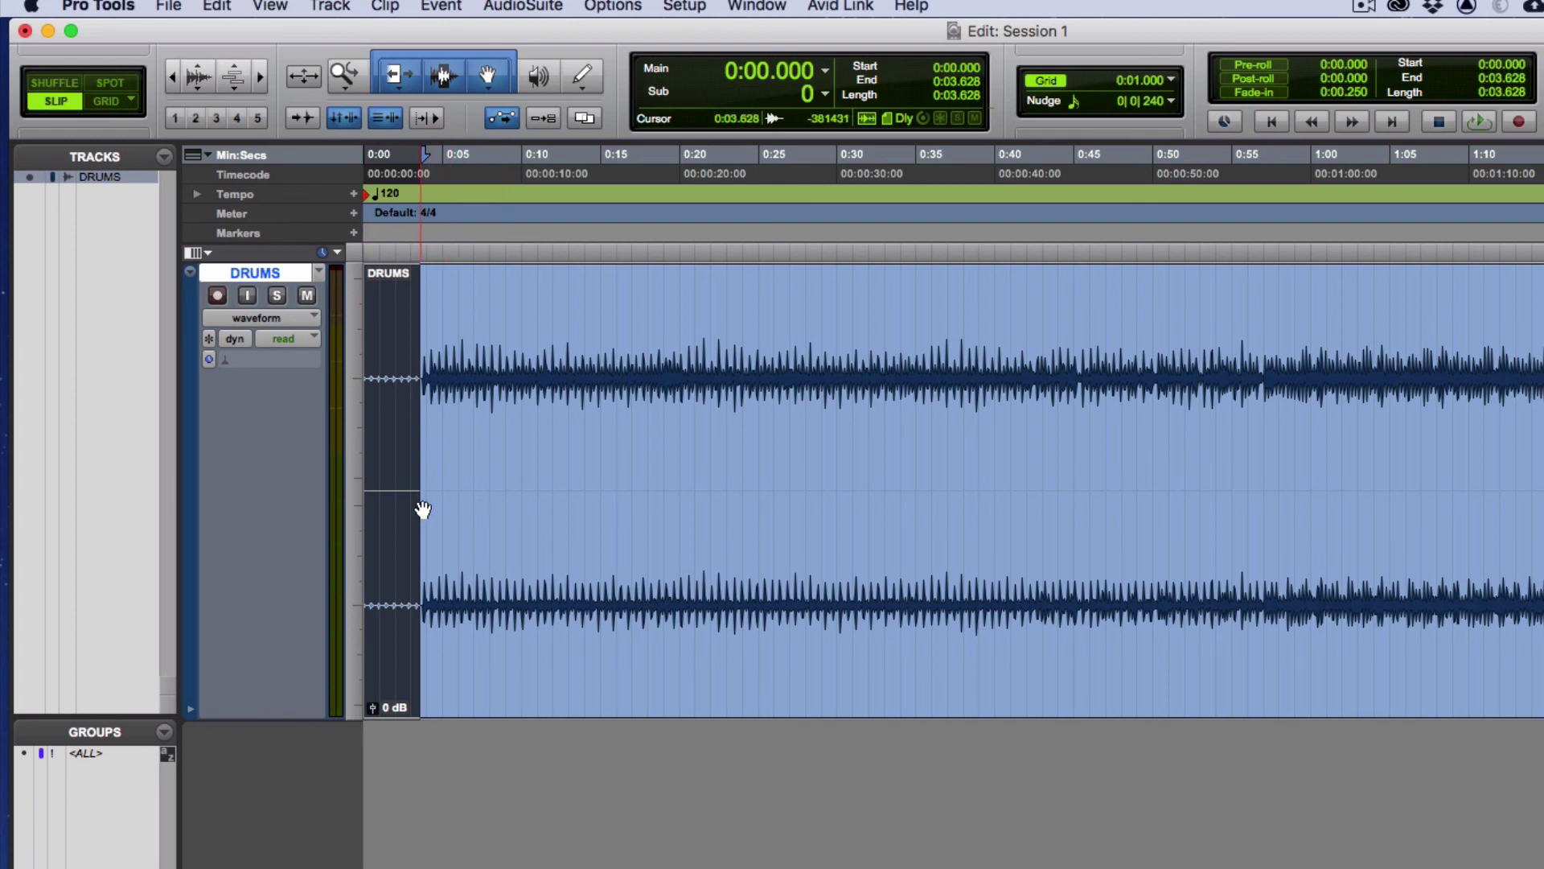
{"action": "key", "text": "Delete"}
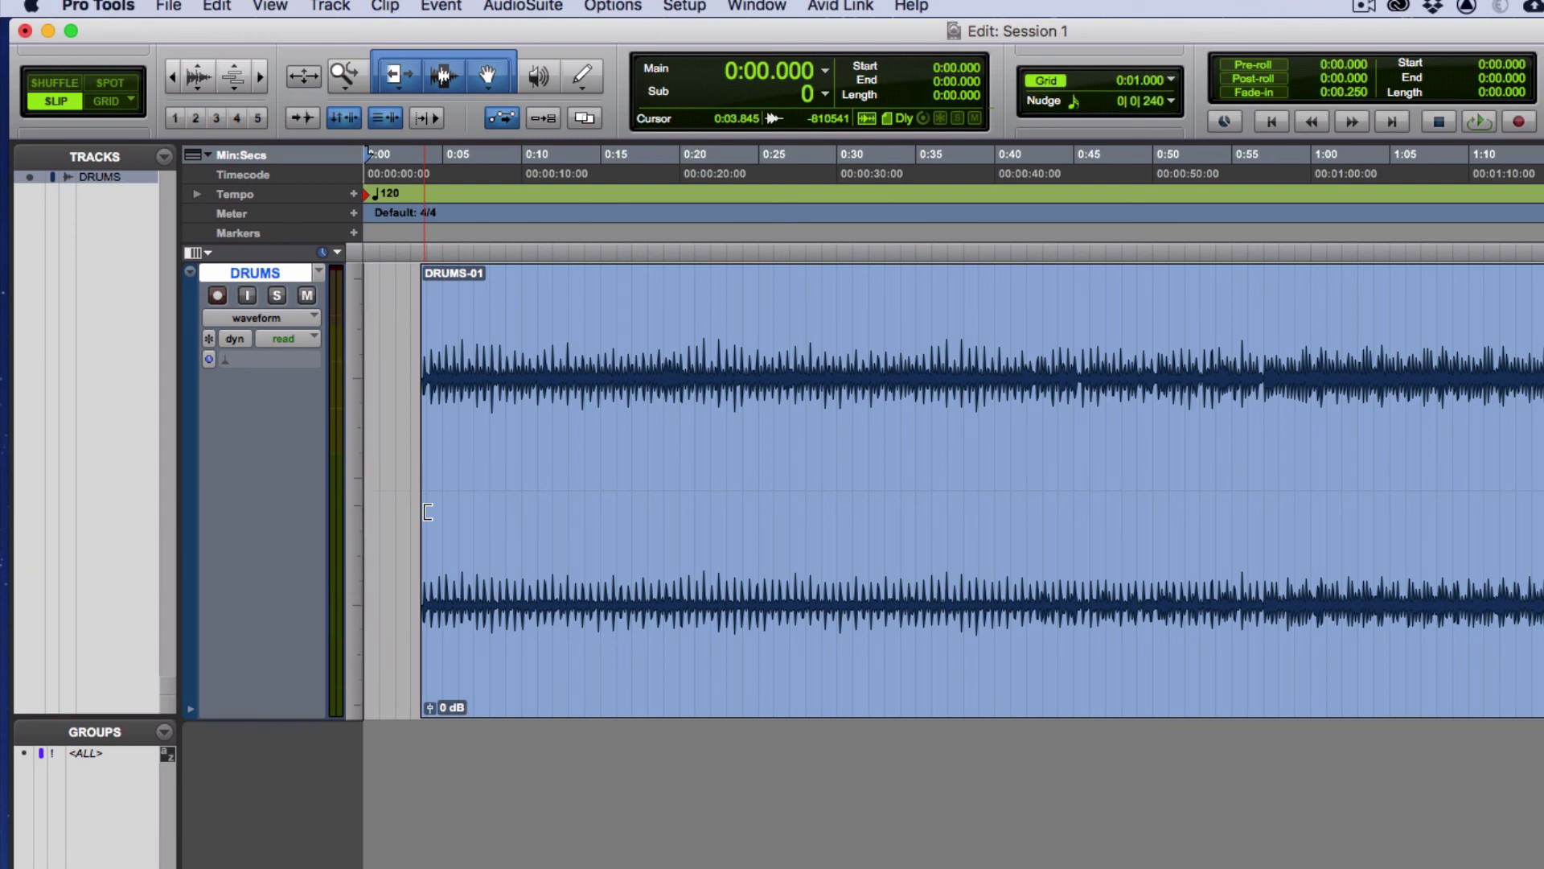